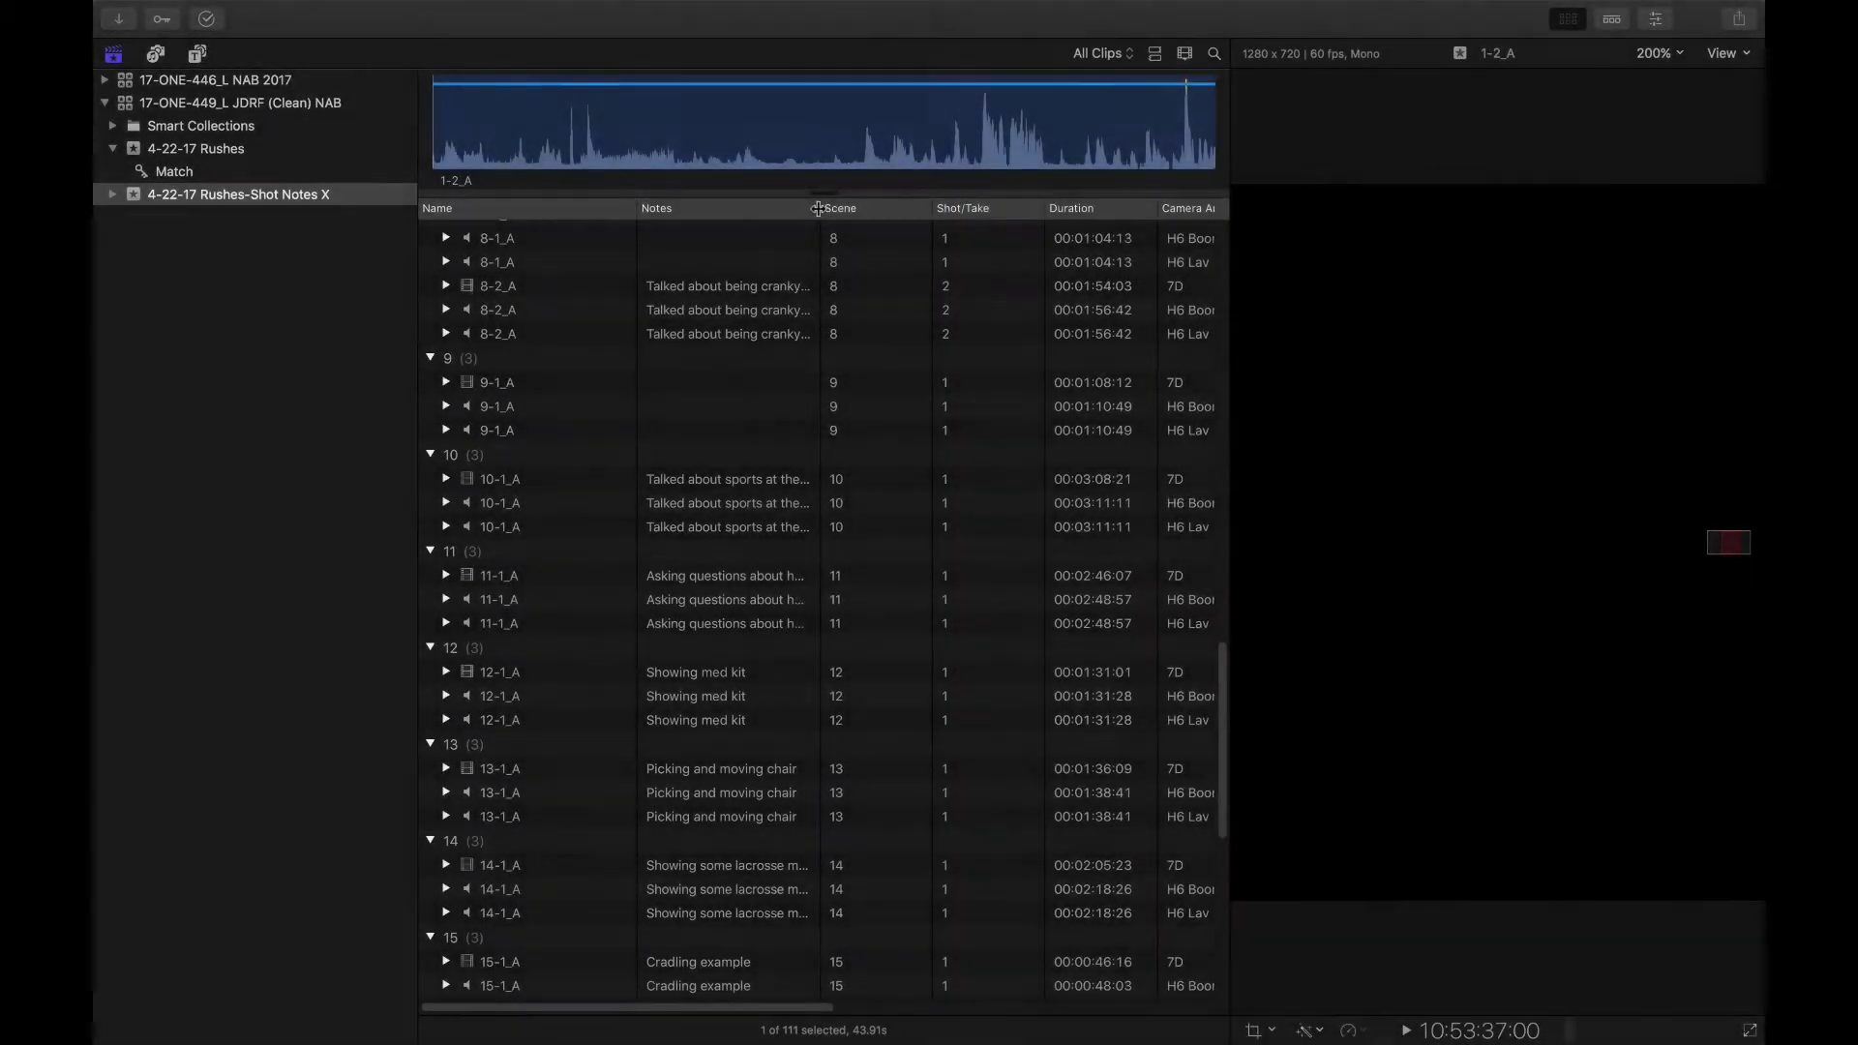
# Widen the Notes column, narrow the Name column slightly, and return to the top of the list.
pyautogui.moveTo(809, 208); pyautogui.dragTo(937, 207)
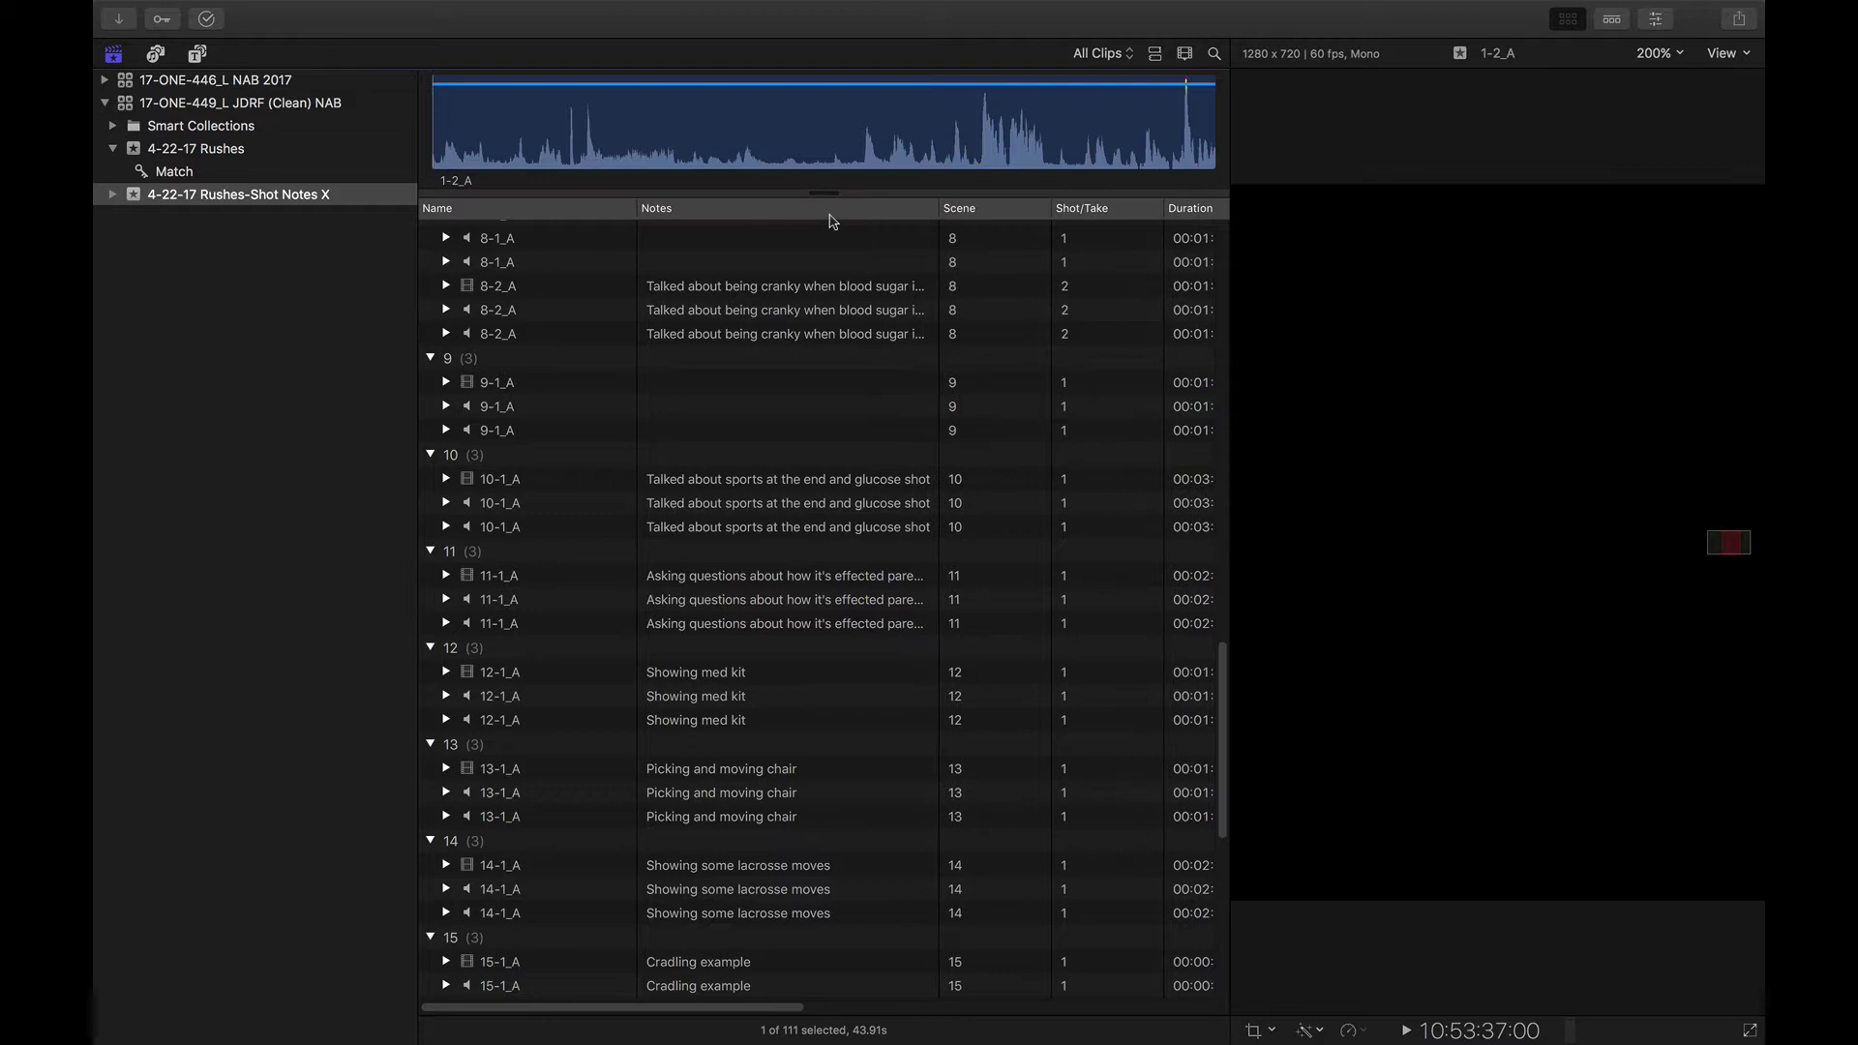
pyautogui.moveTo(636, 209); pyautogui.dragTo(624, 209)
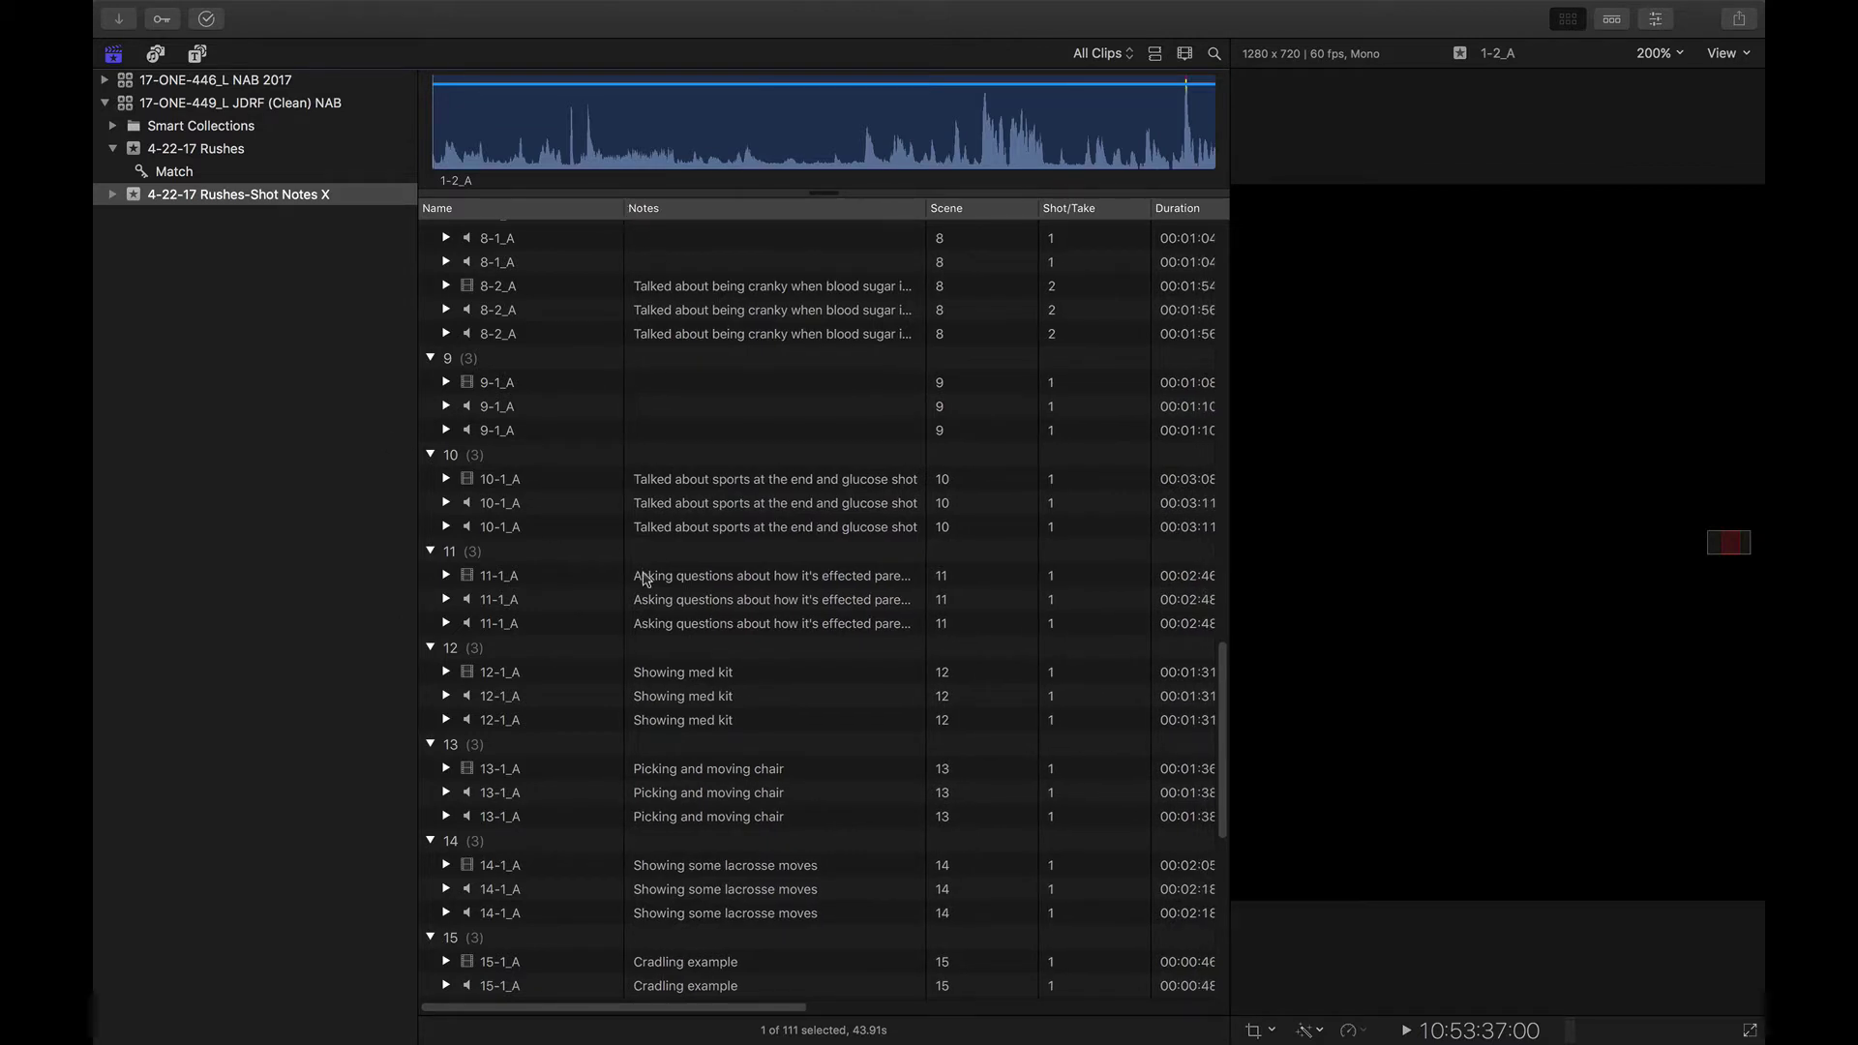
pyautogui.scroll(10, 642, 578)
pyautogui.scroll(8, 641, 578)
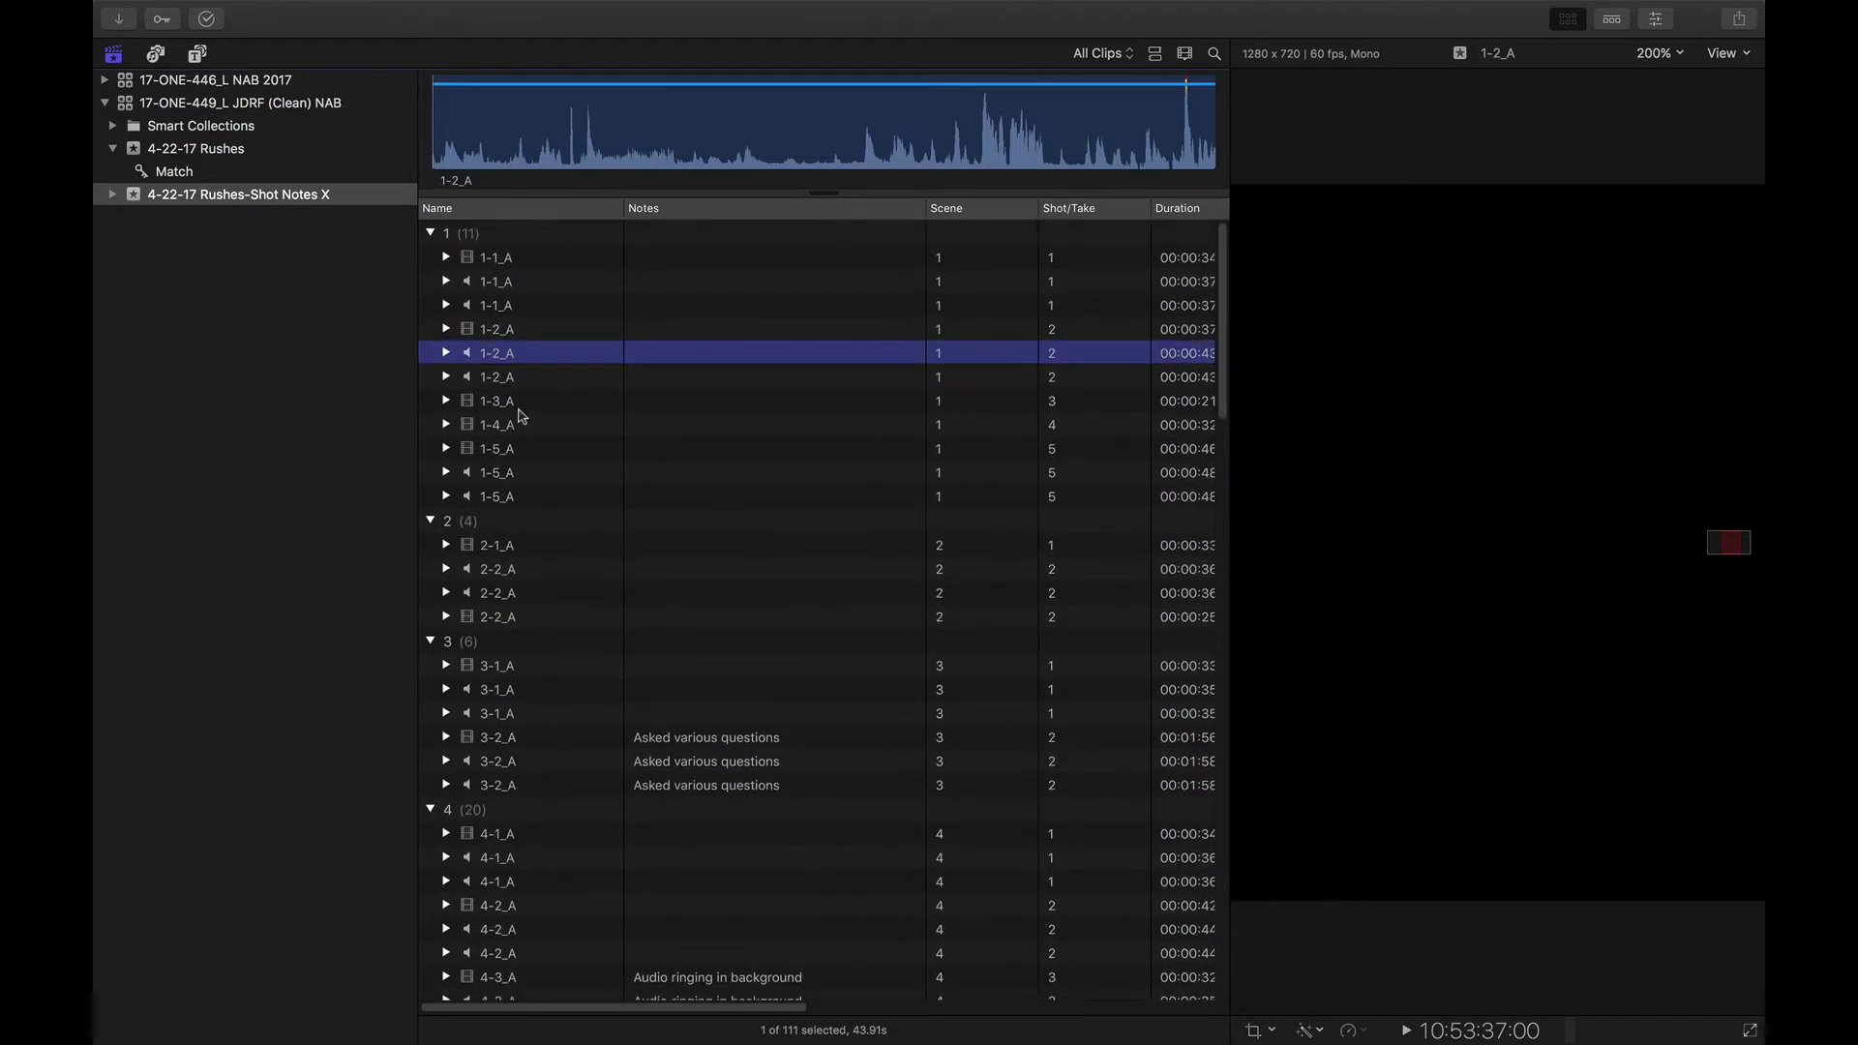
# Preview clip 1-3_A, then scroll to scene 3 and select the three 3-2_A clips.
pyautogui.click(519, 409)
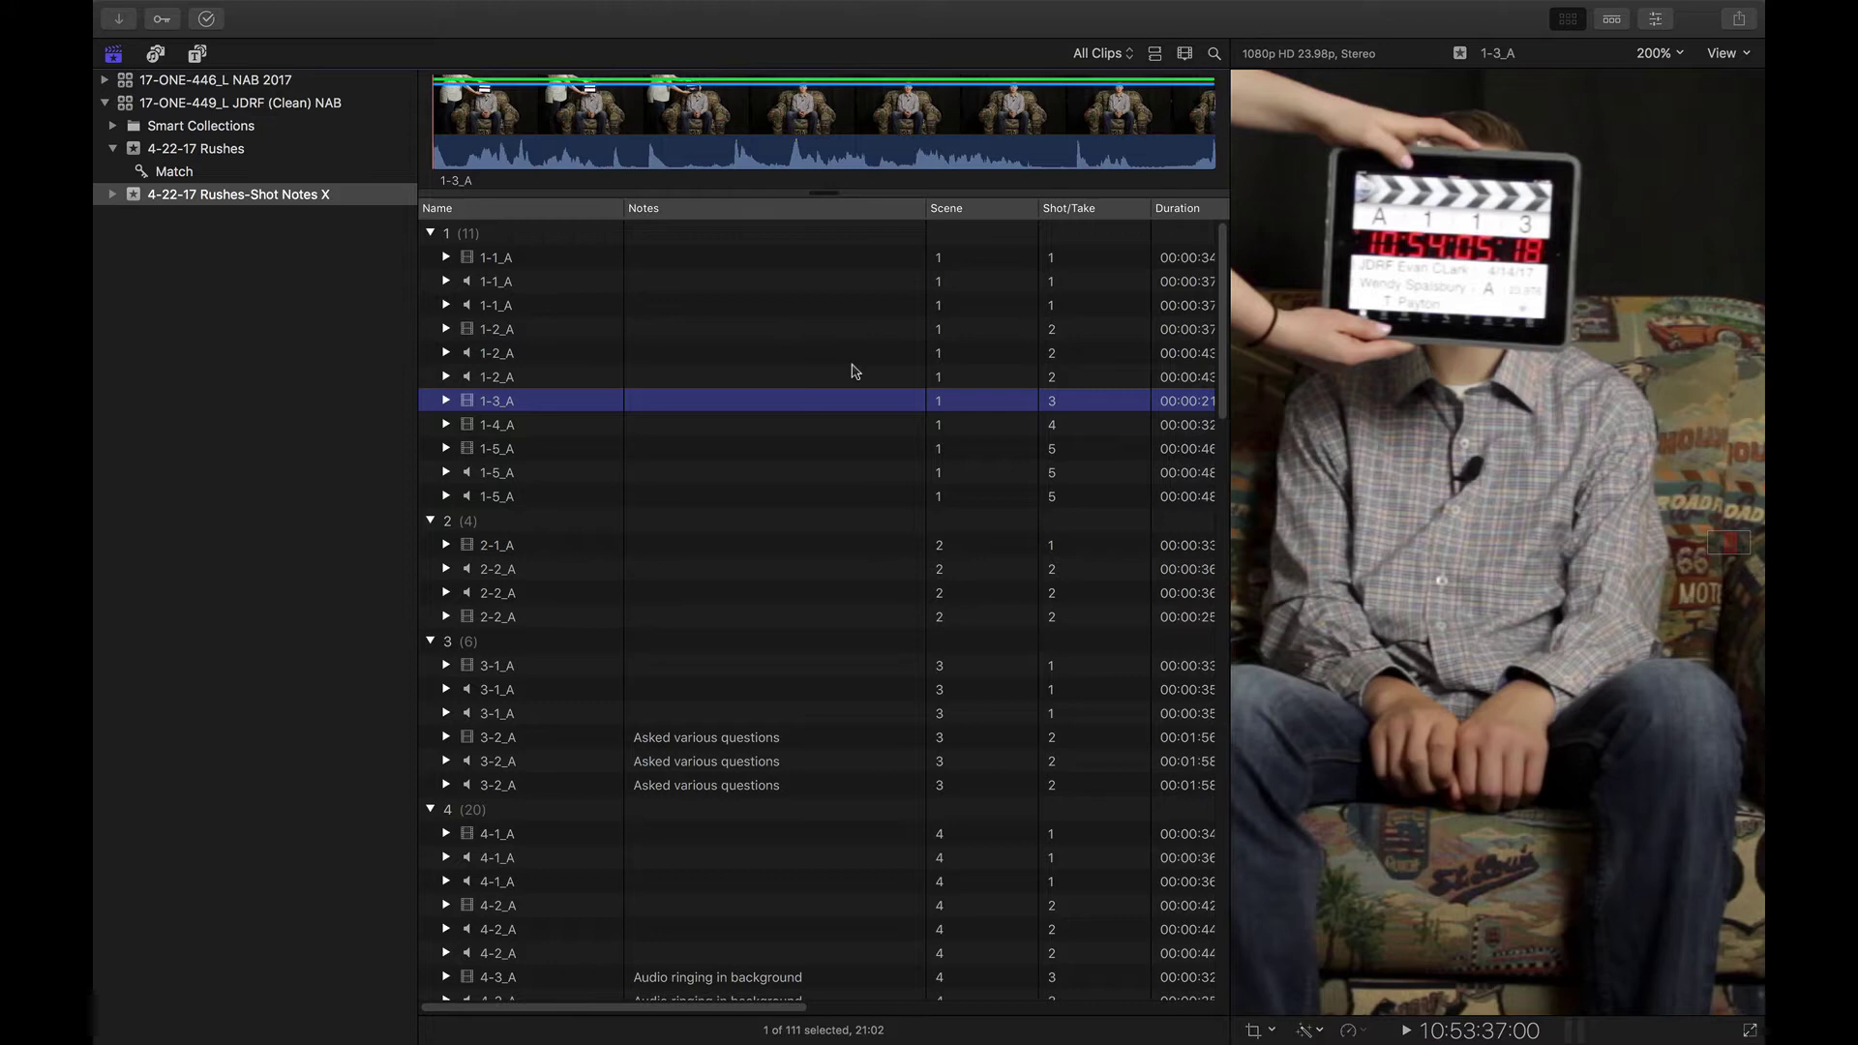
pyautogui.scroll(-3, 797, 563)
pyautogui.scroll(-8, 797, 563)
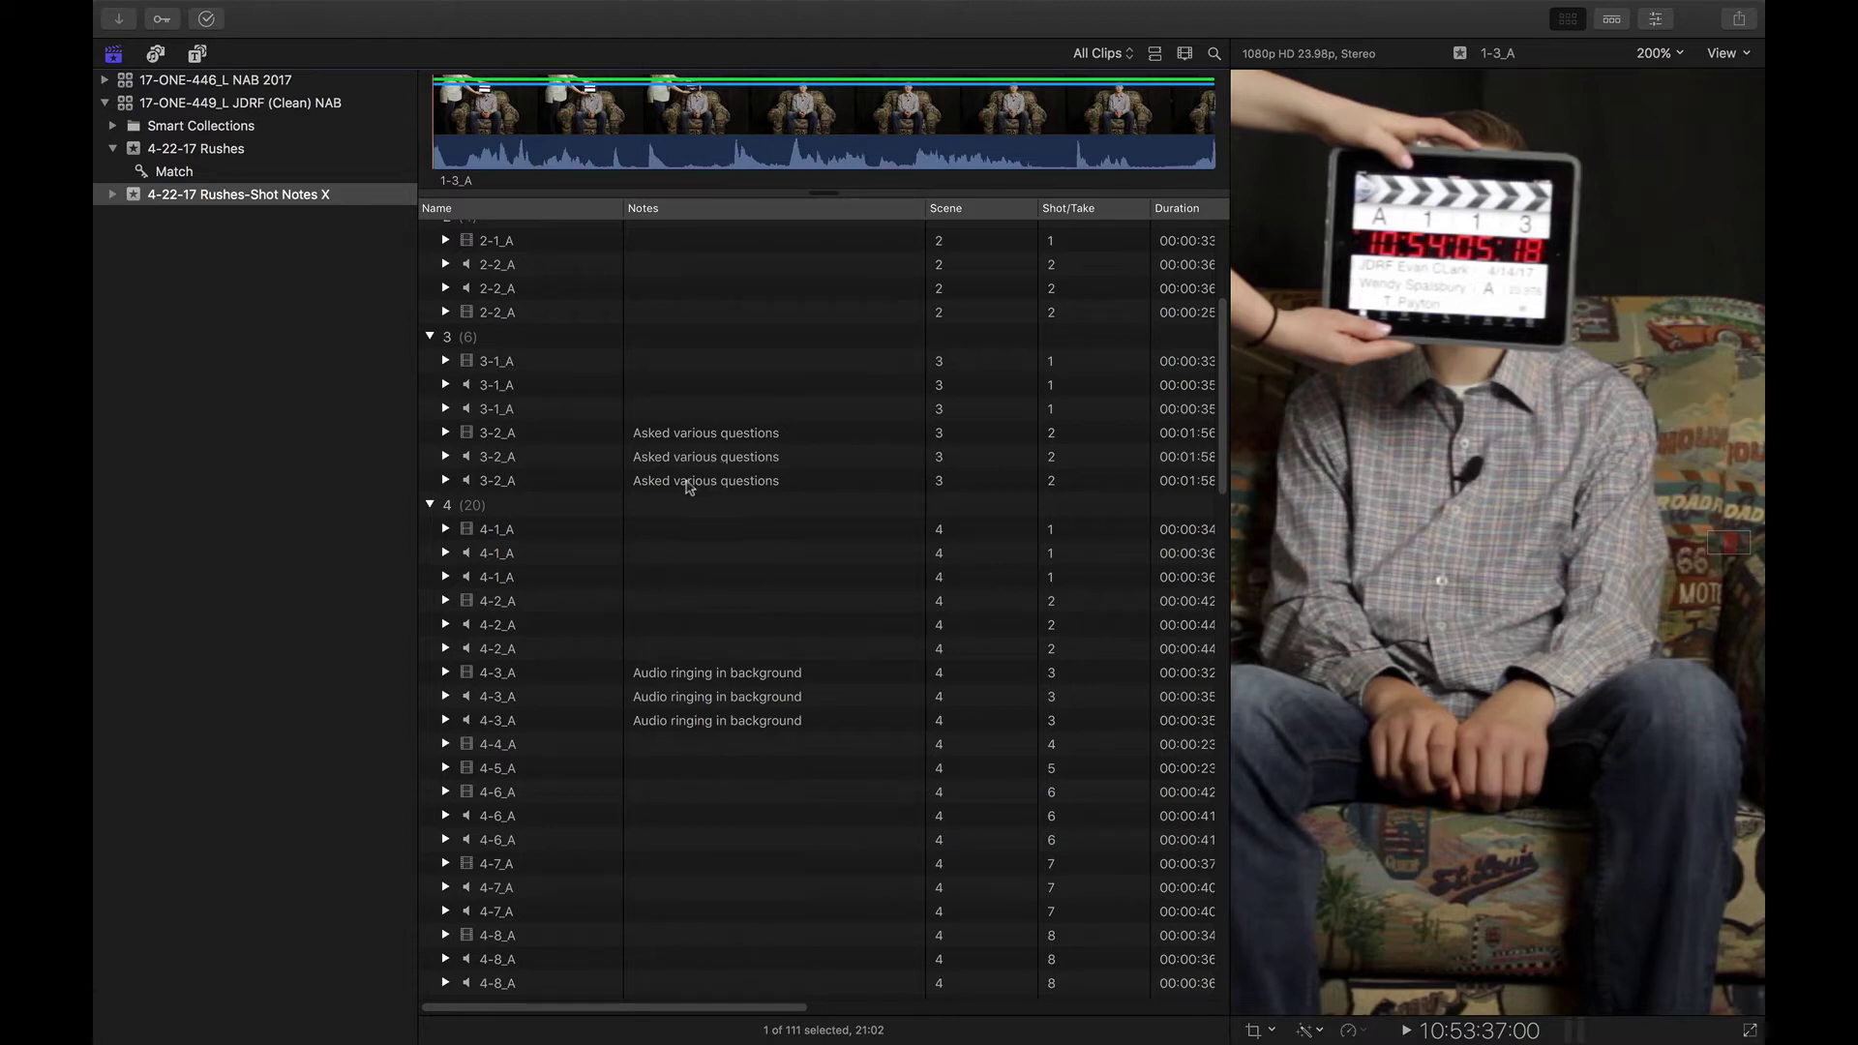
pyautogui.click(531, 440)
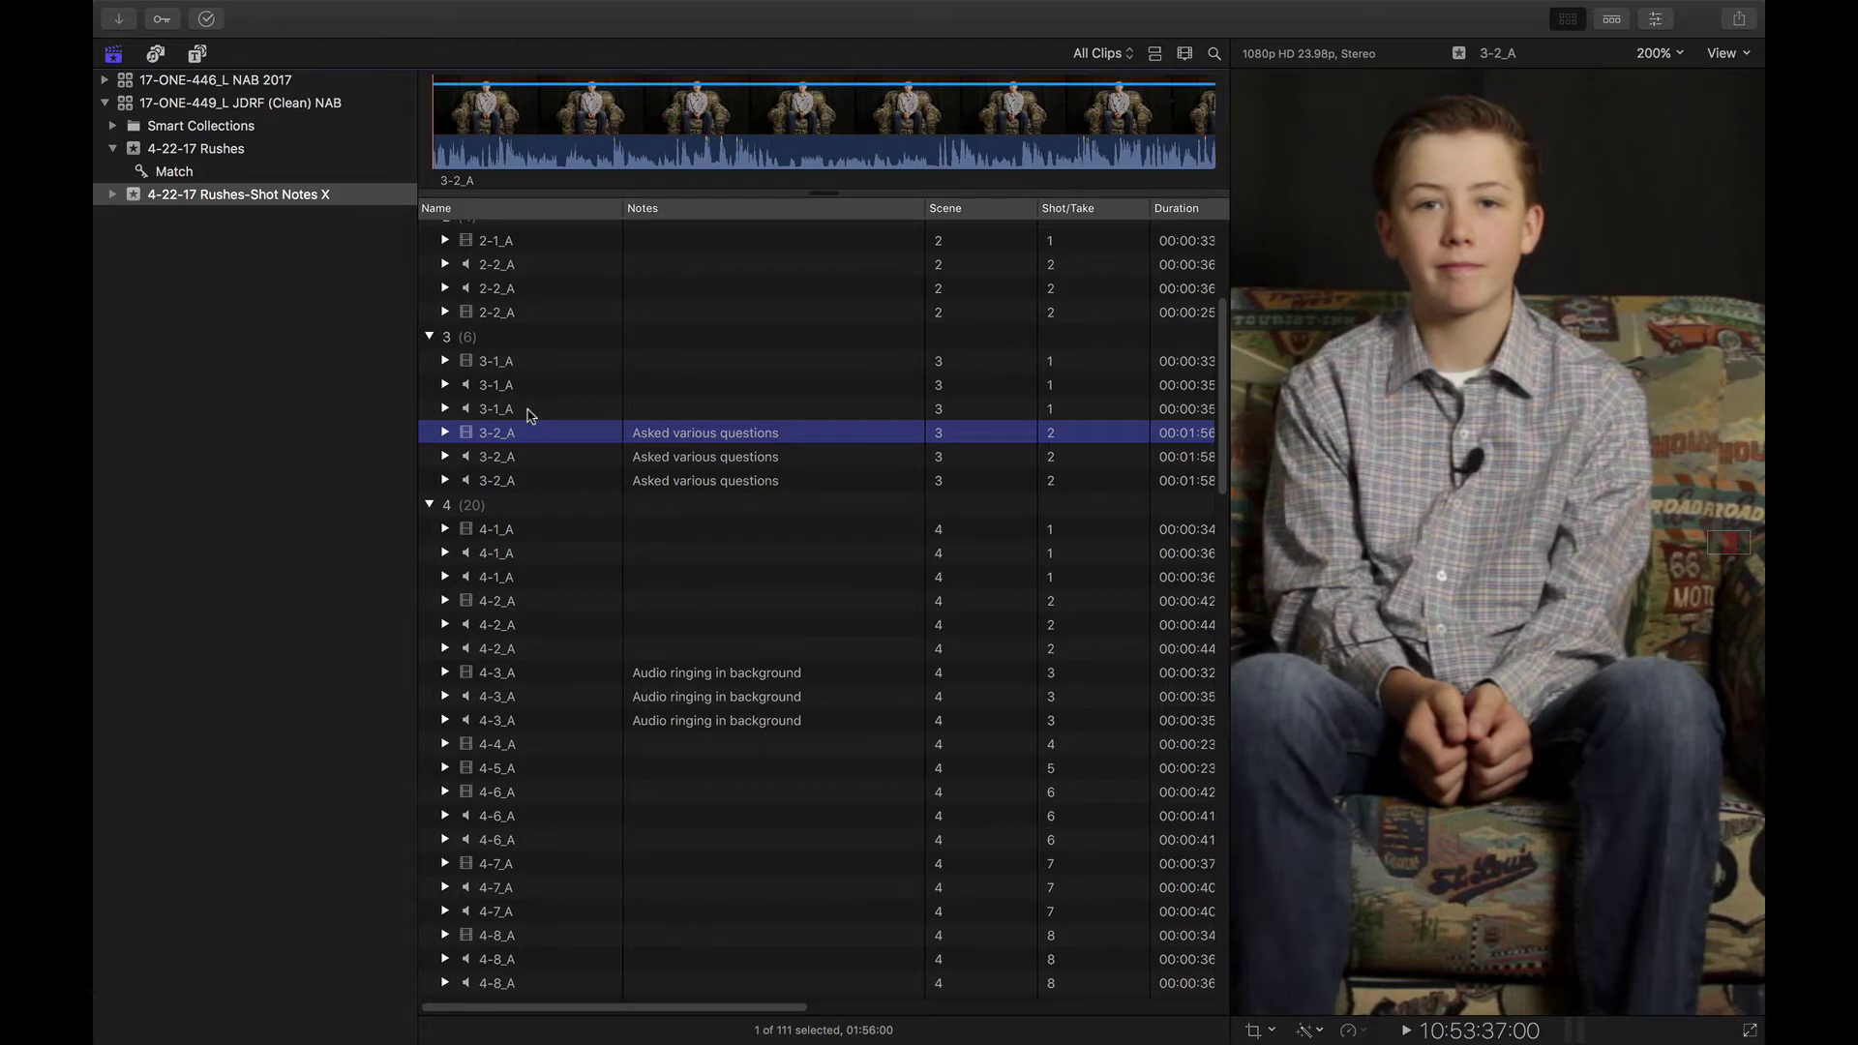
pyautogui.moveTo(521, 480); pyautogui.dragTo(517, 438)
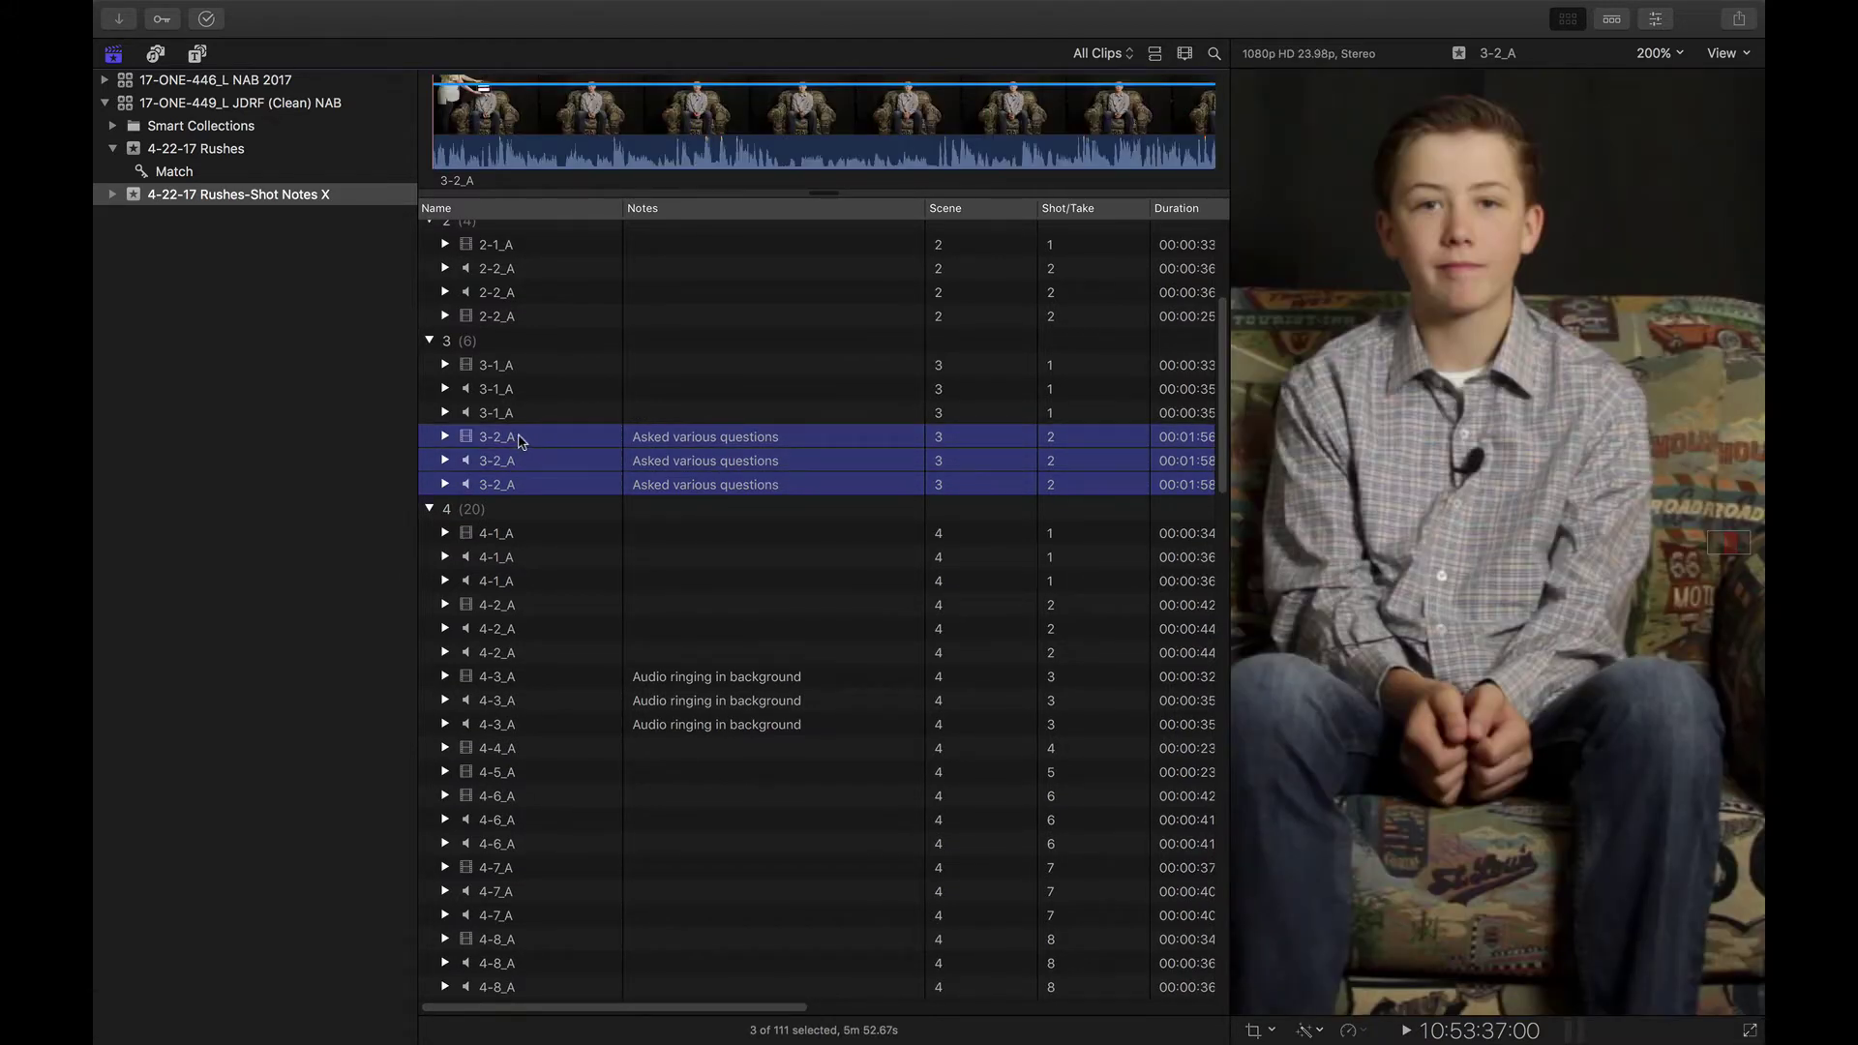
# Make a new audio-synced multicam clip named 3-2 from the selected 3-2_A clips.
pyautogui.rightClick(504, 435)
pyautogui.click(577, 466)
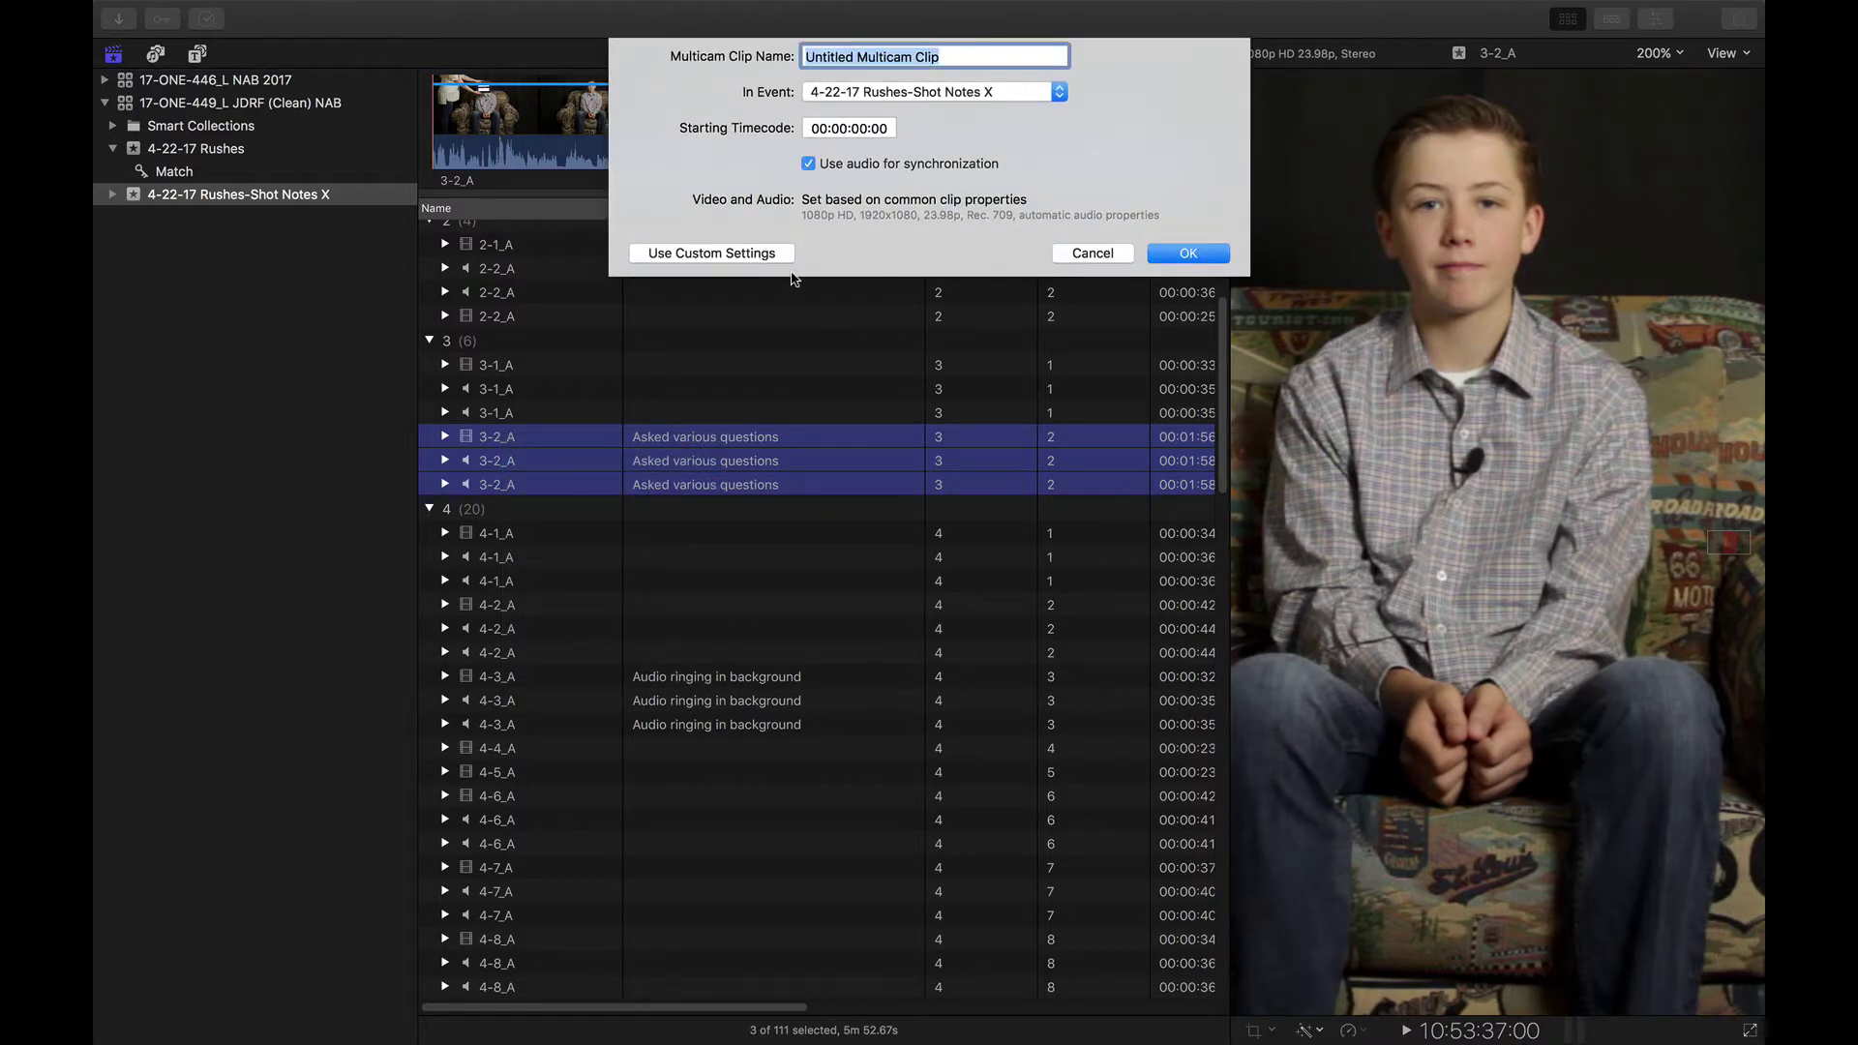
pyautogui.write('3-2')
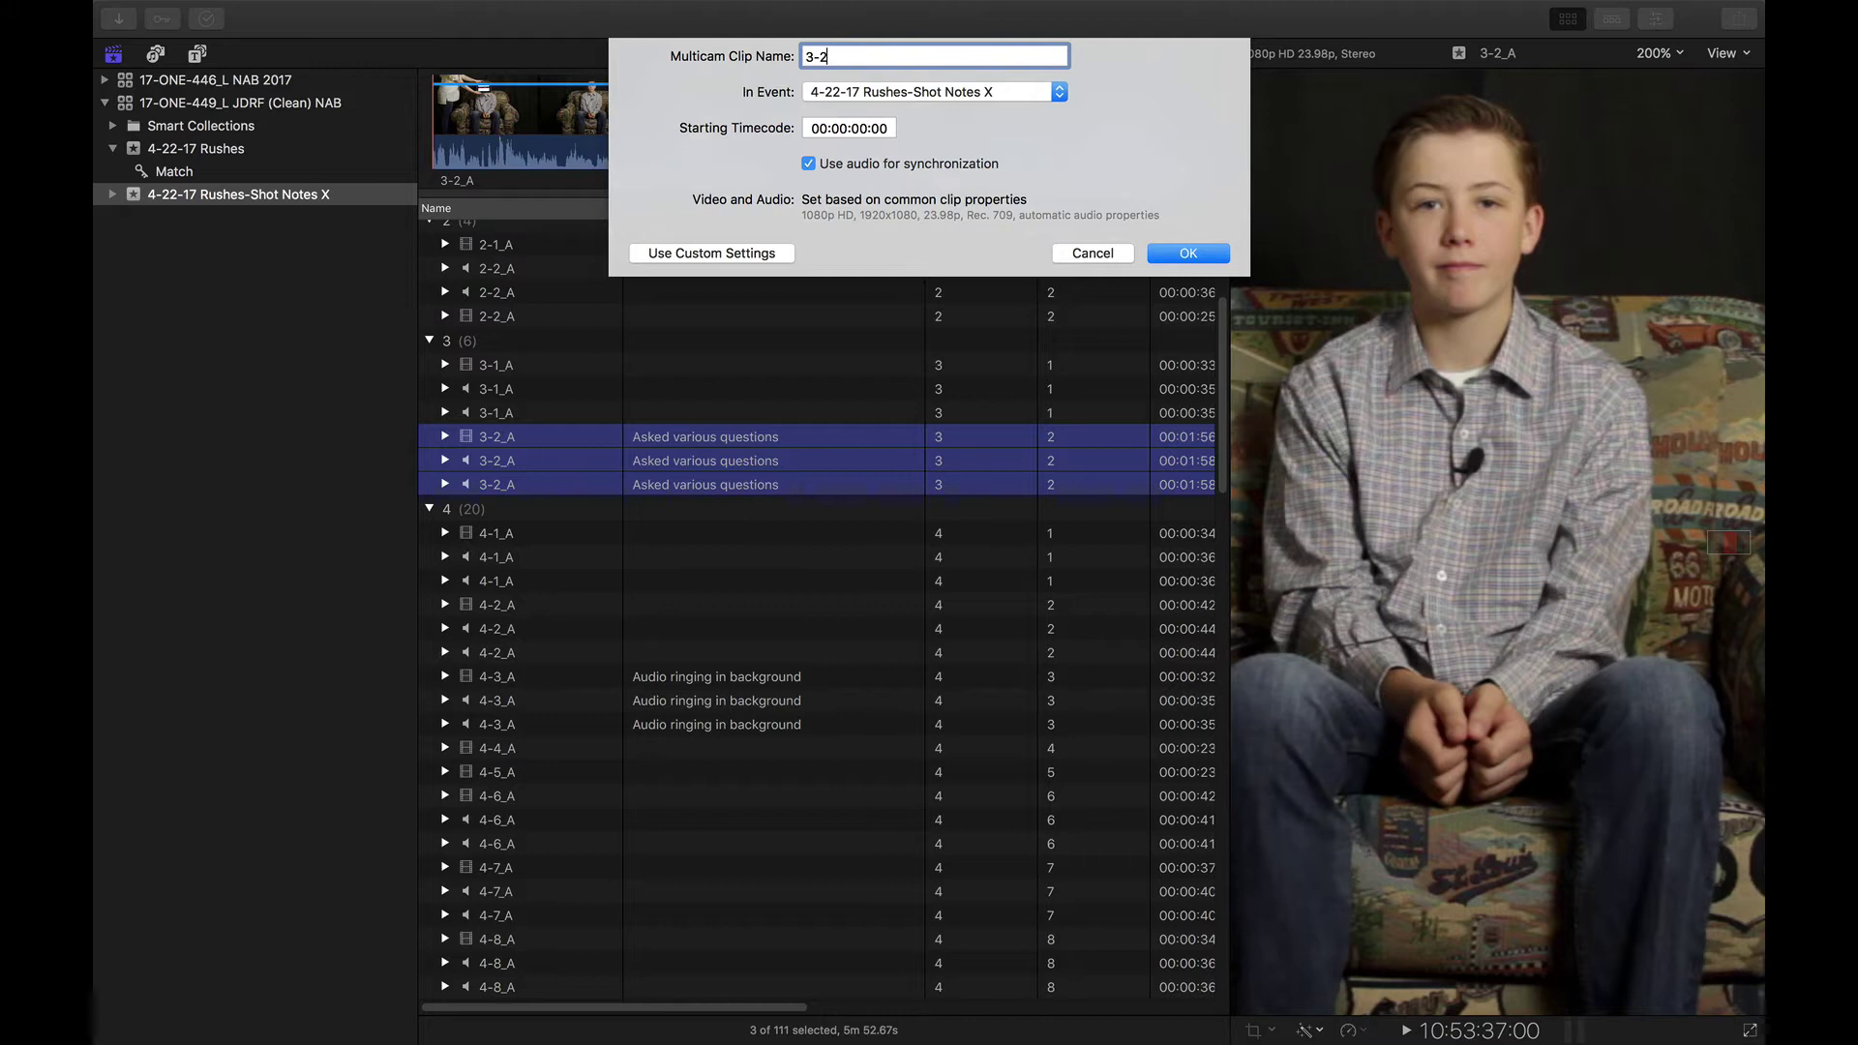
pyautogui.click(1188, 253)
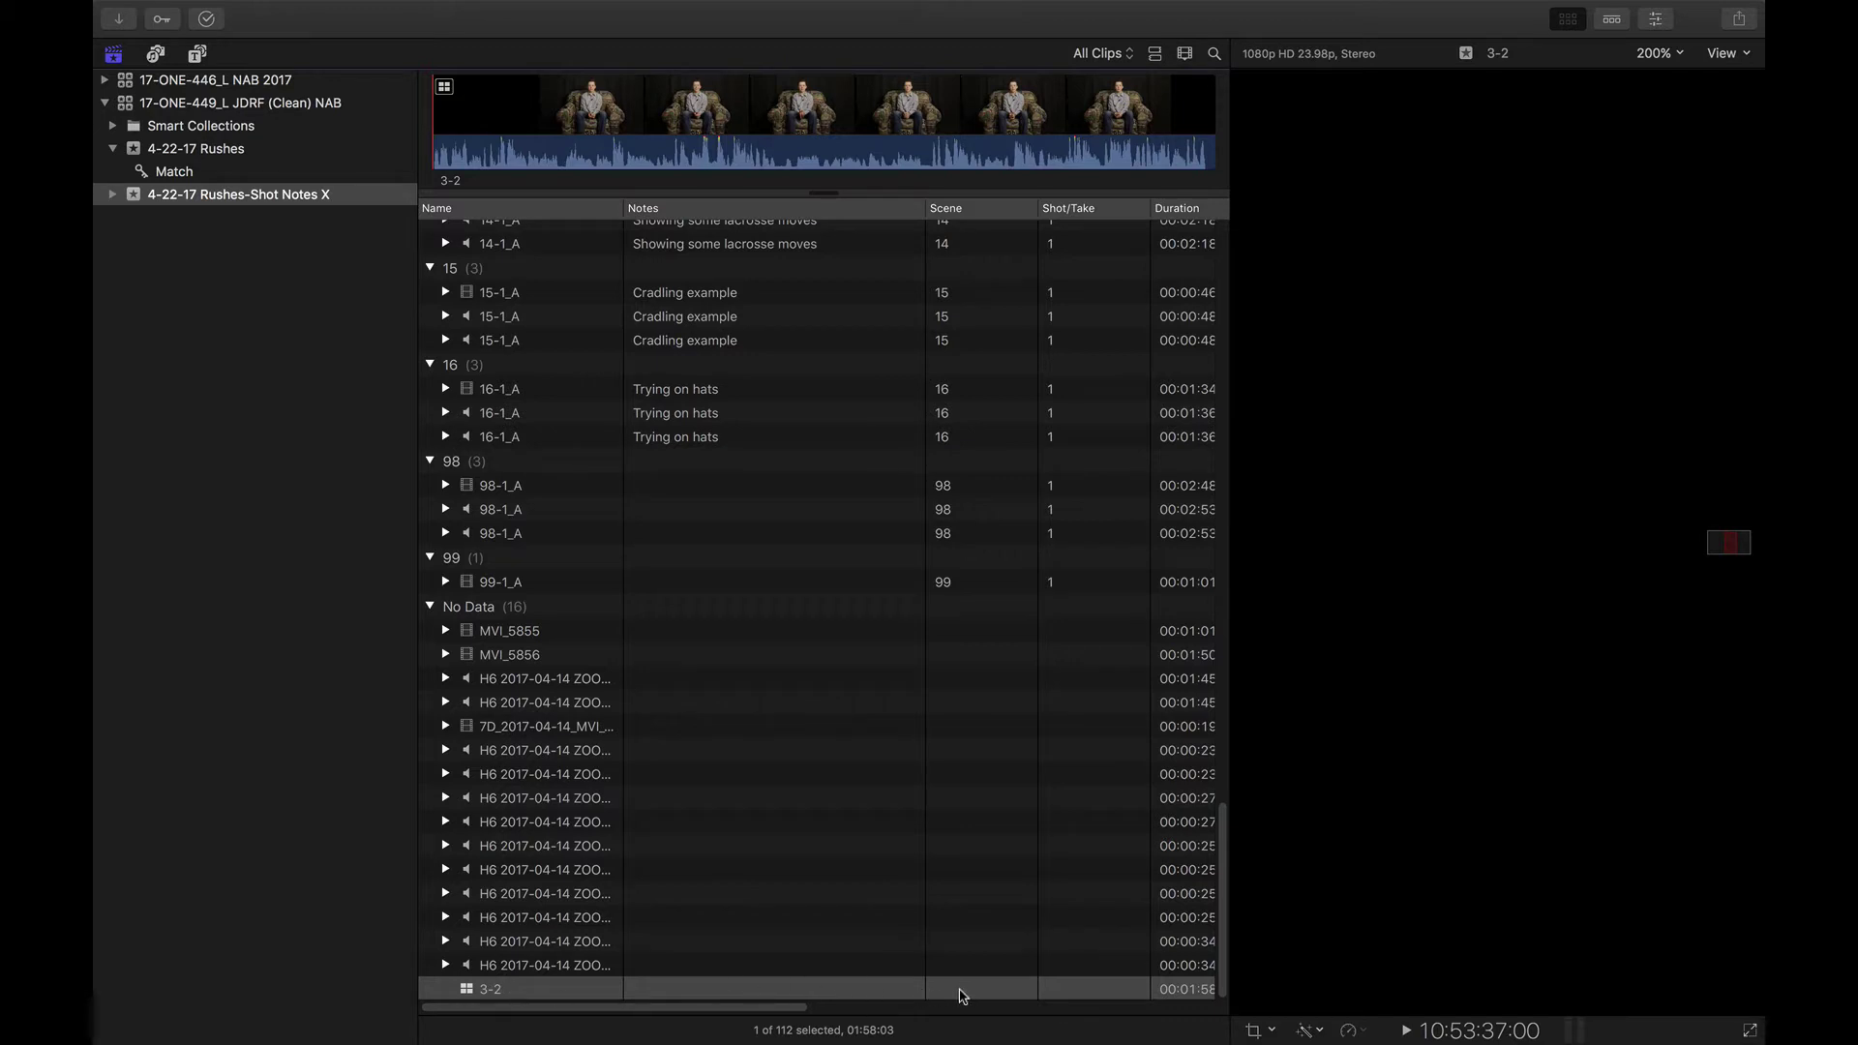
# Set the browser's Group By option to None in the clip appearance settings.
pyautogui.click(1184, 53)
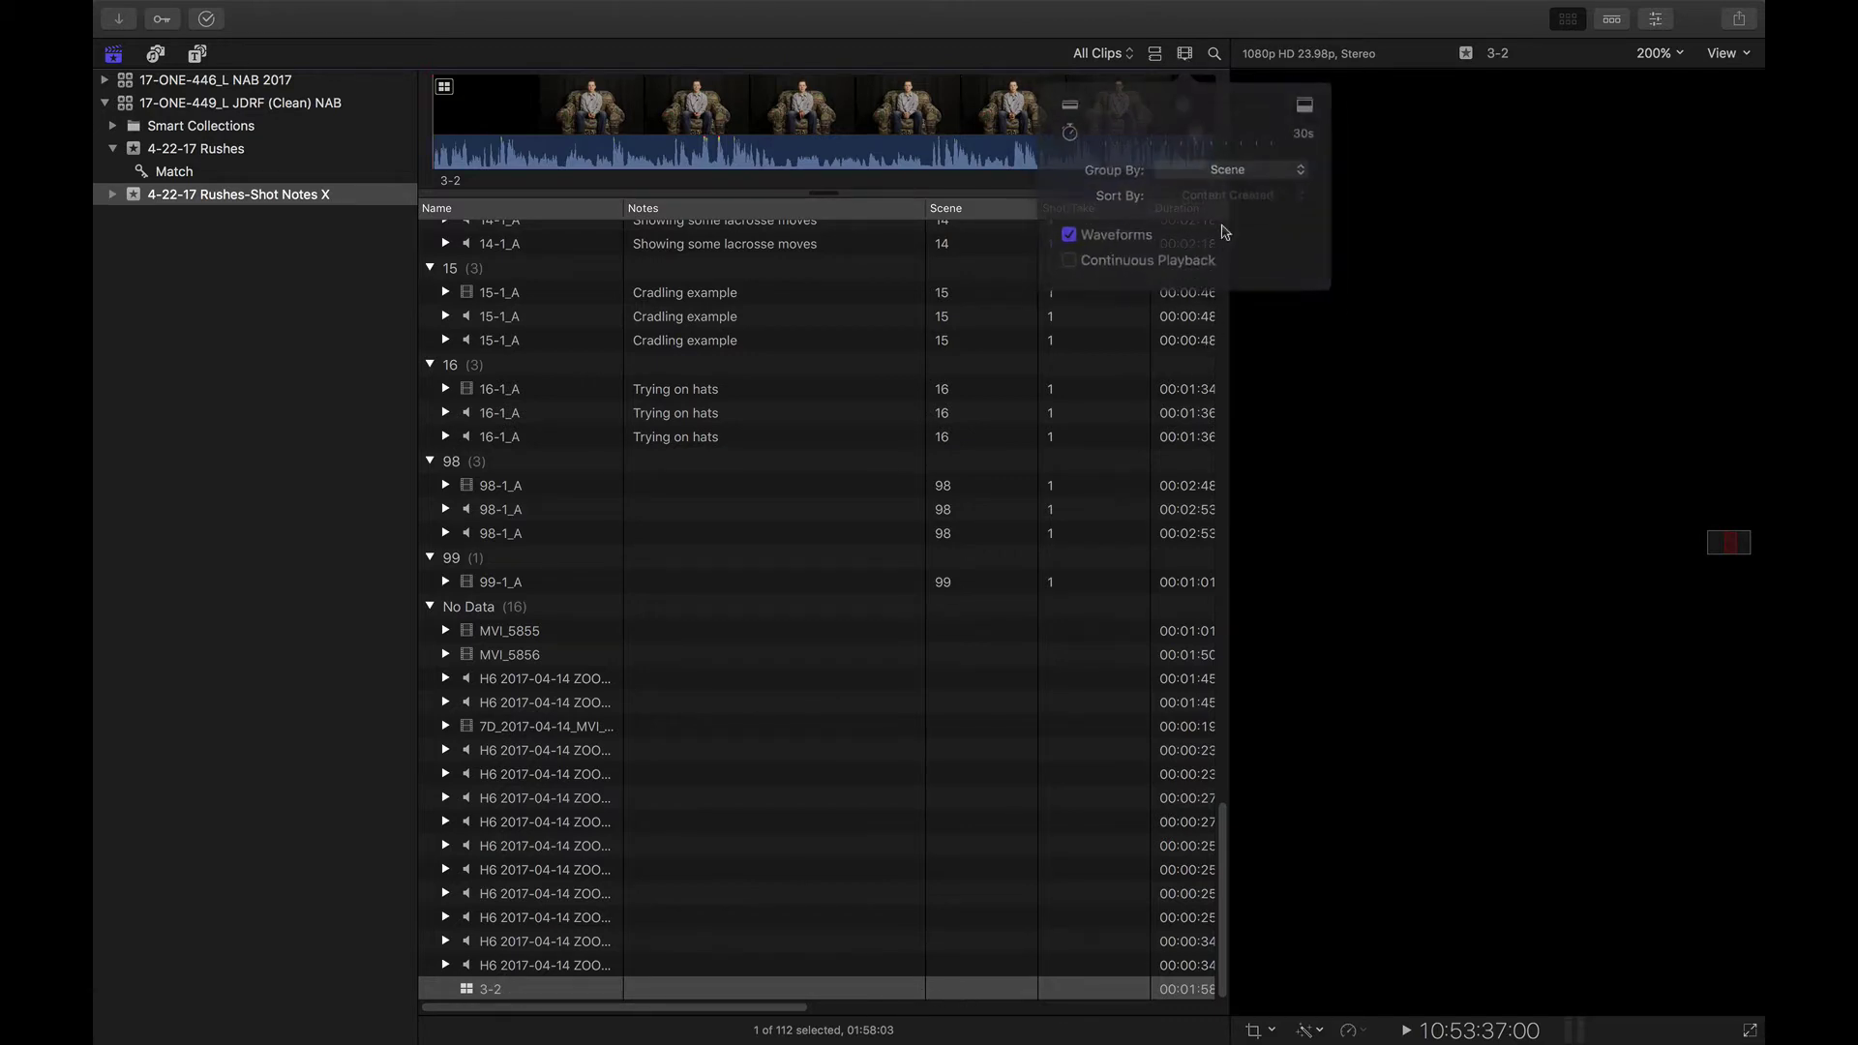
pyautogui.click(1247, 167)
pyautogui.click(1249, 81)
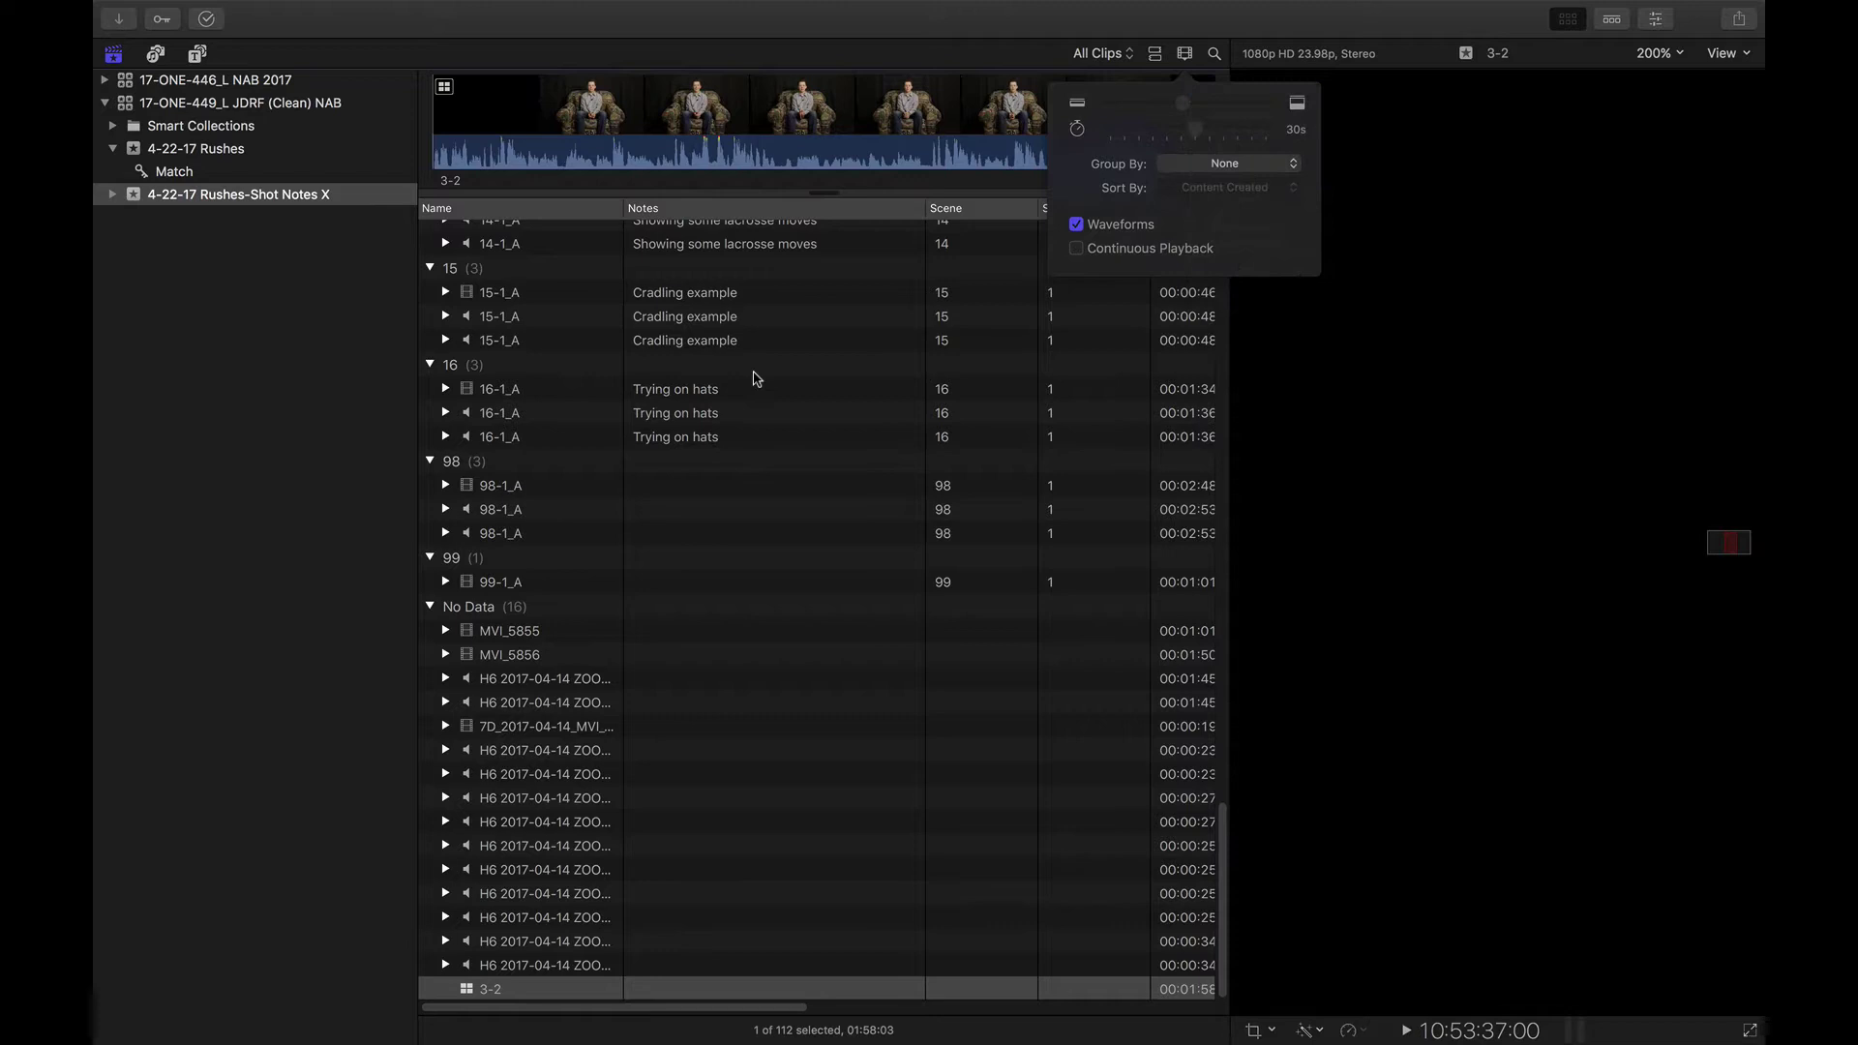
pyautogui.click(523, 208)
# Sort the clip list by name and scroll to find 3-2 beside its sources.
pyautogui.click(522, 208)
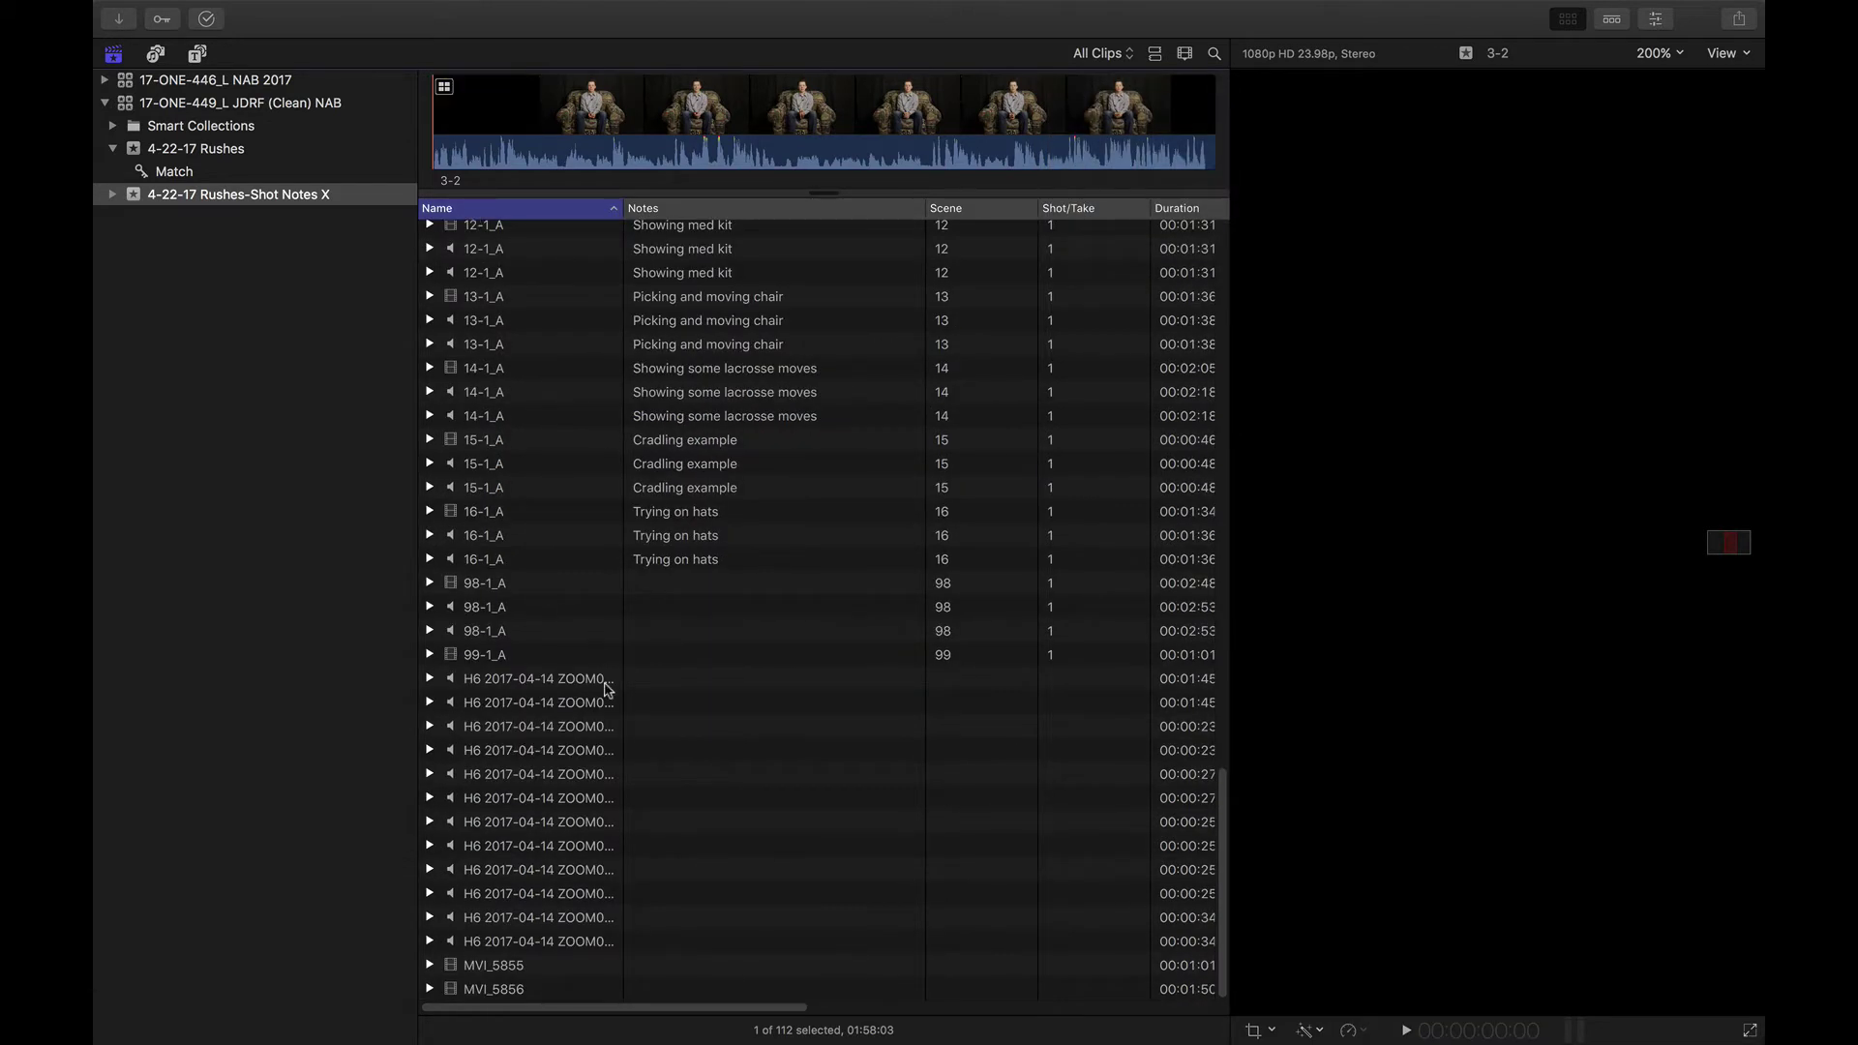
pyautogui.scroll(10, 607, 688)
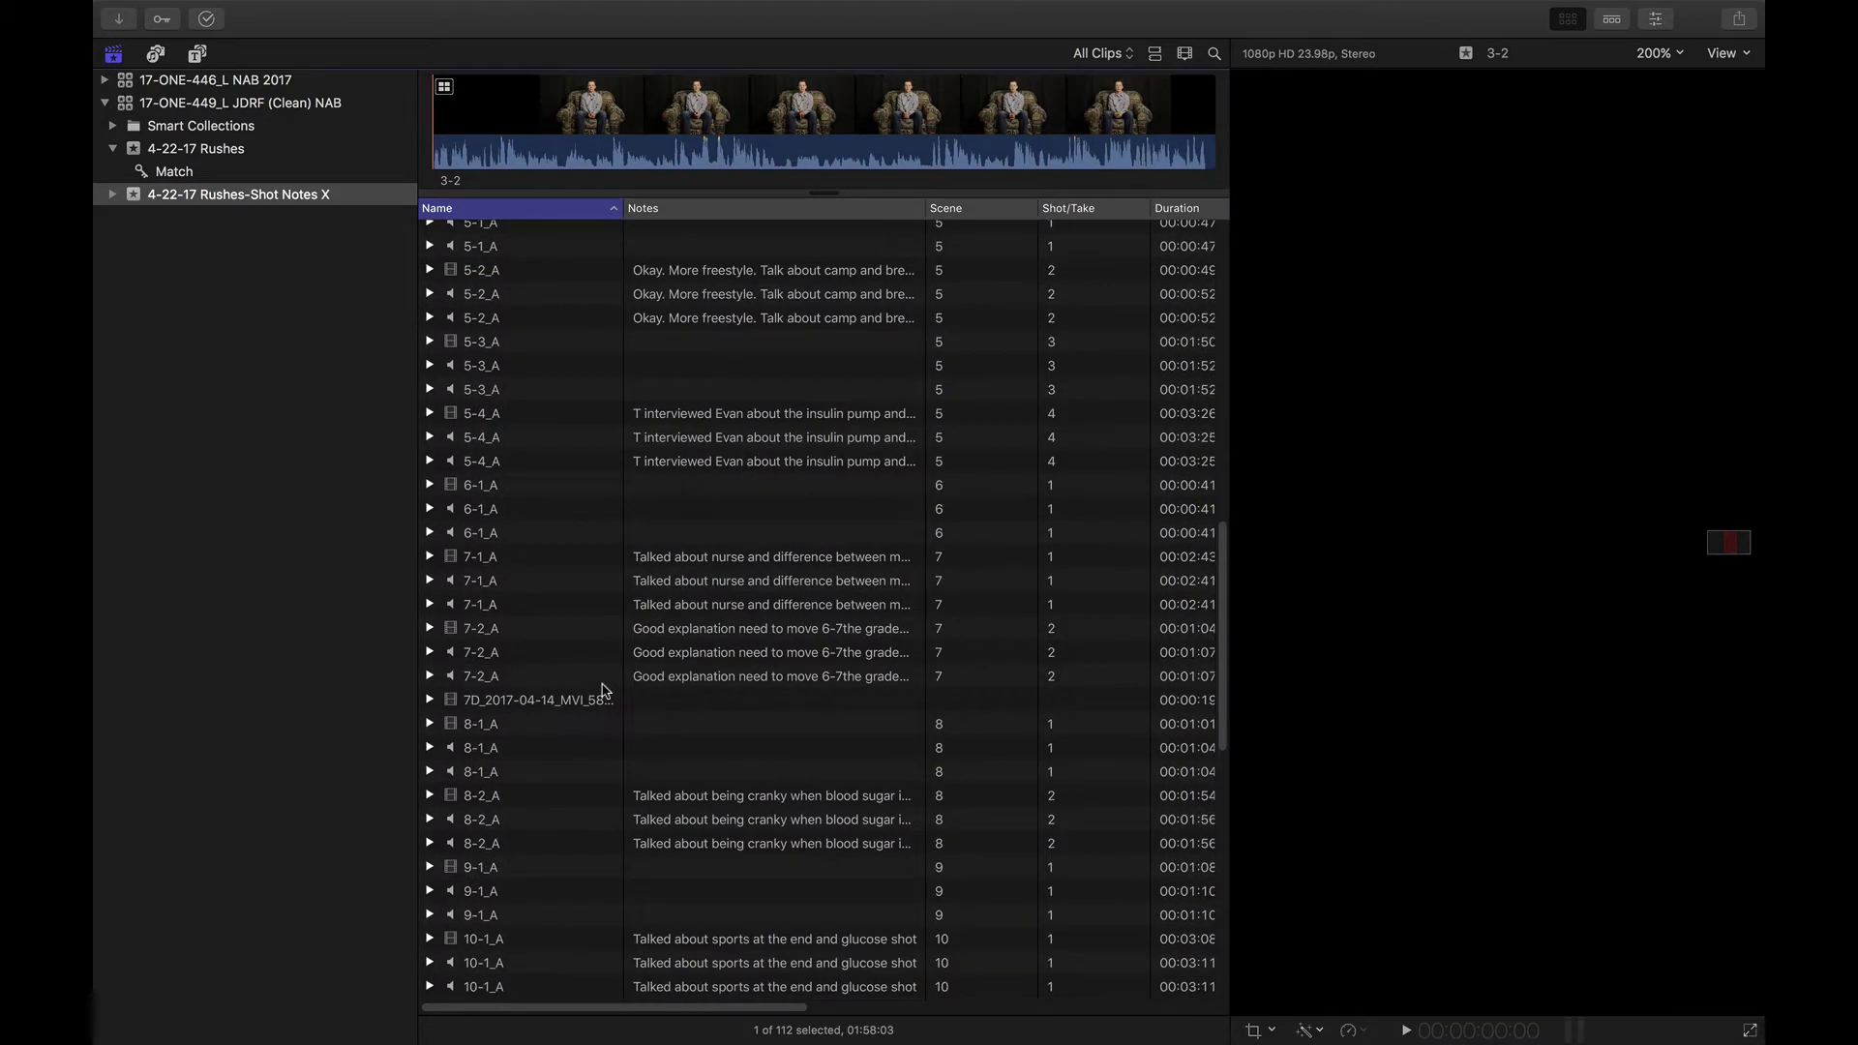
pyautogui.scroll(-5, 604, 690)
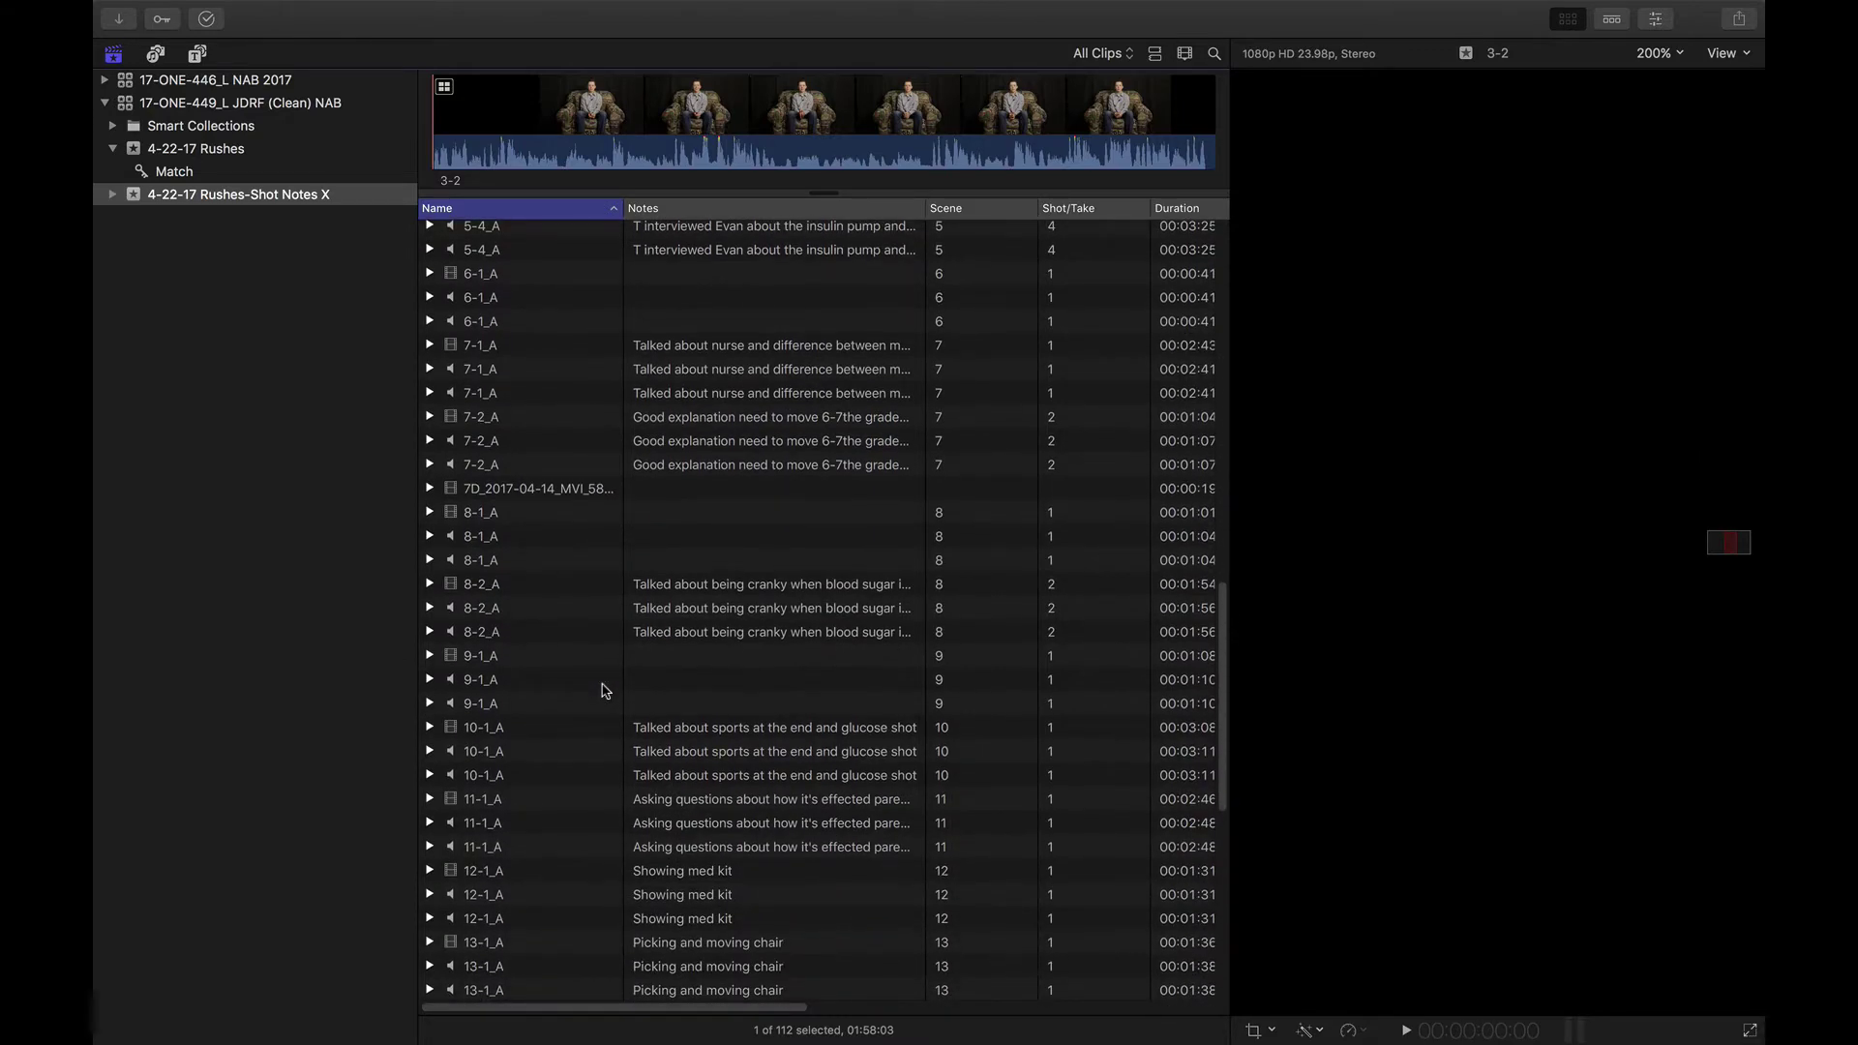
pyautogui.scroll(-10, 604, 690)
pyautogui.scroll(20, 604, 690)
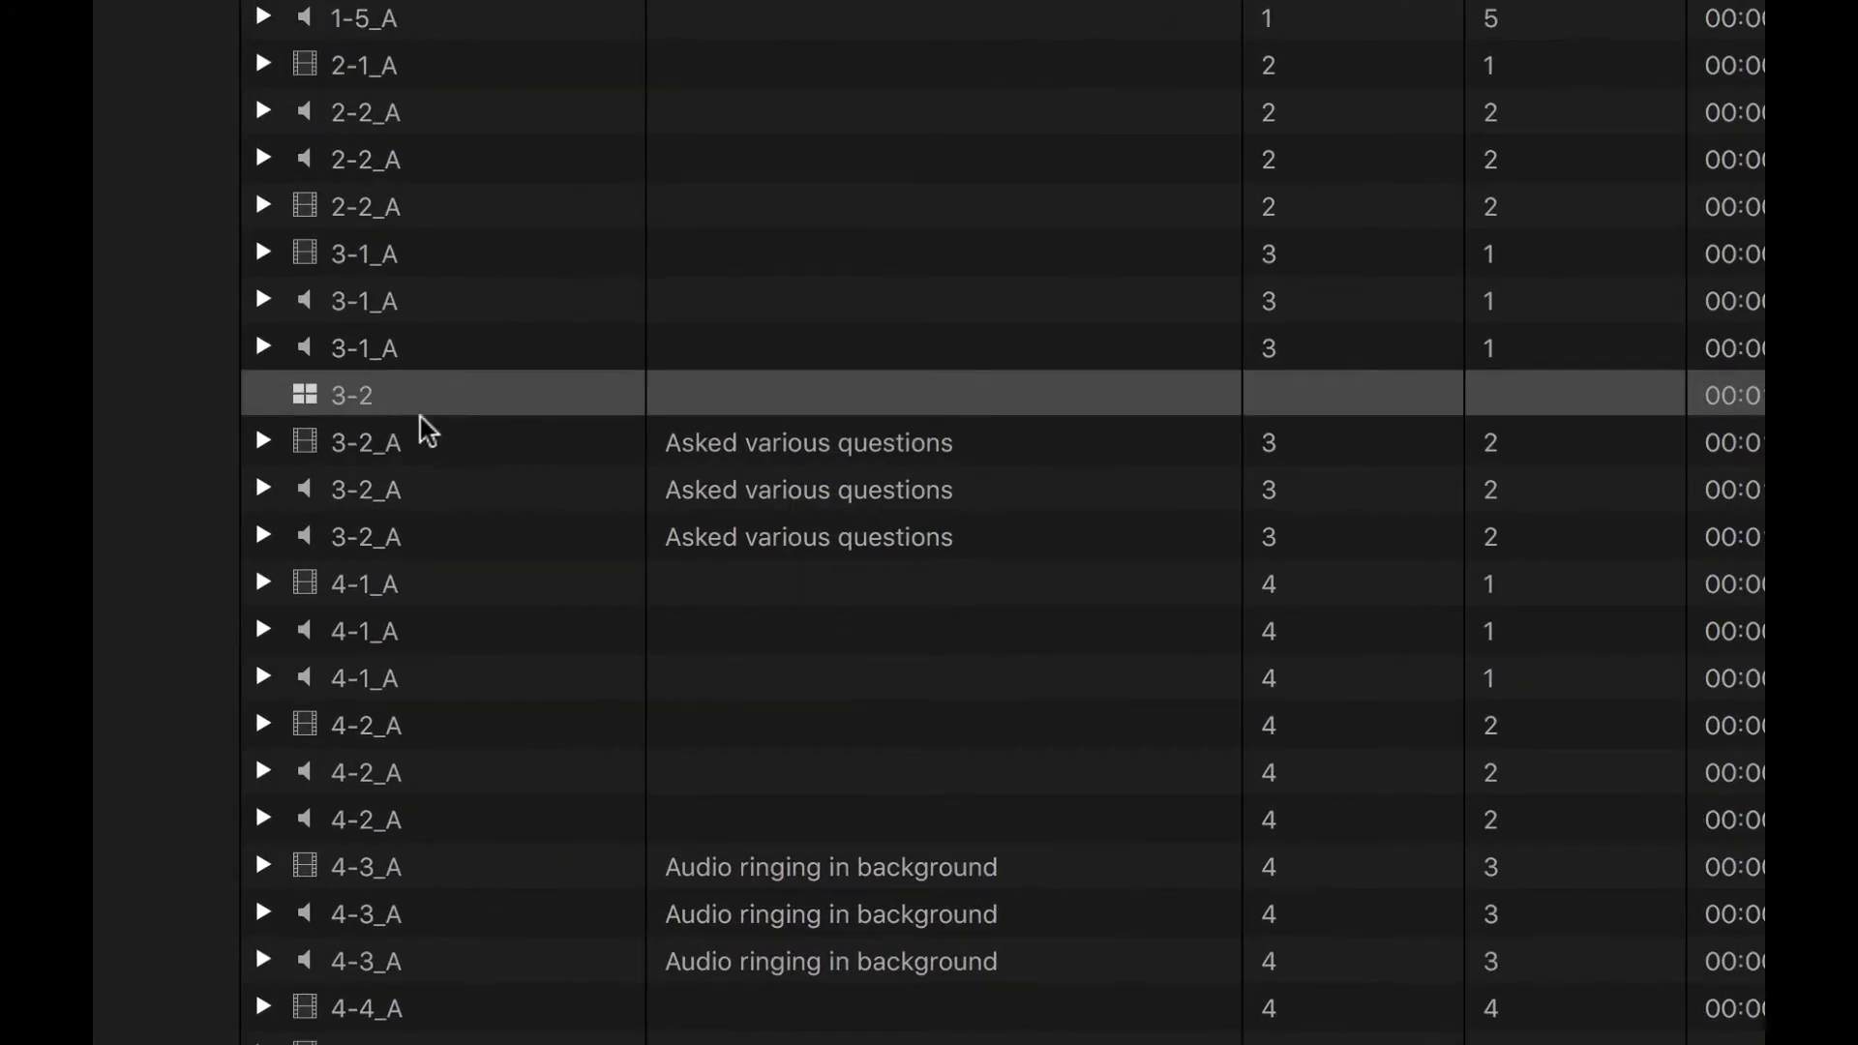
# Expand the third 3-2_A audio clip's keywords, then select the 3-2 multicam clip.
pyautogui.click(449, 525)
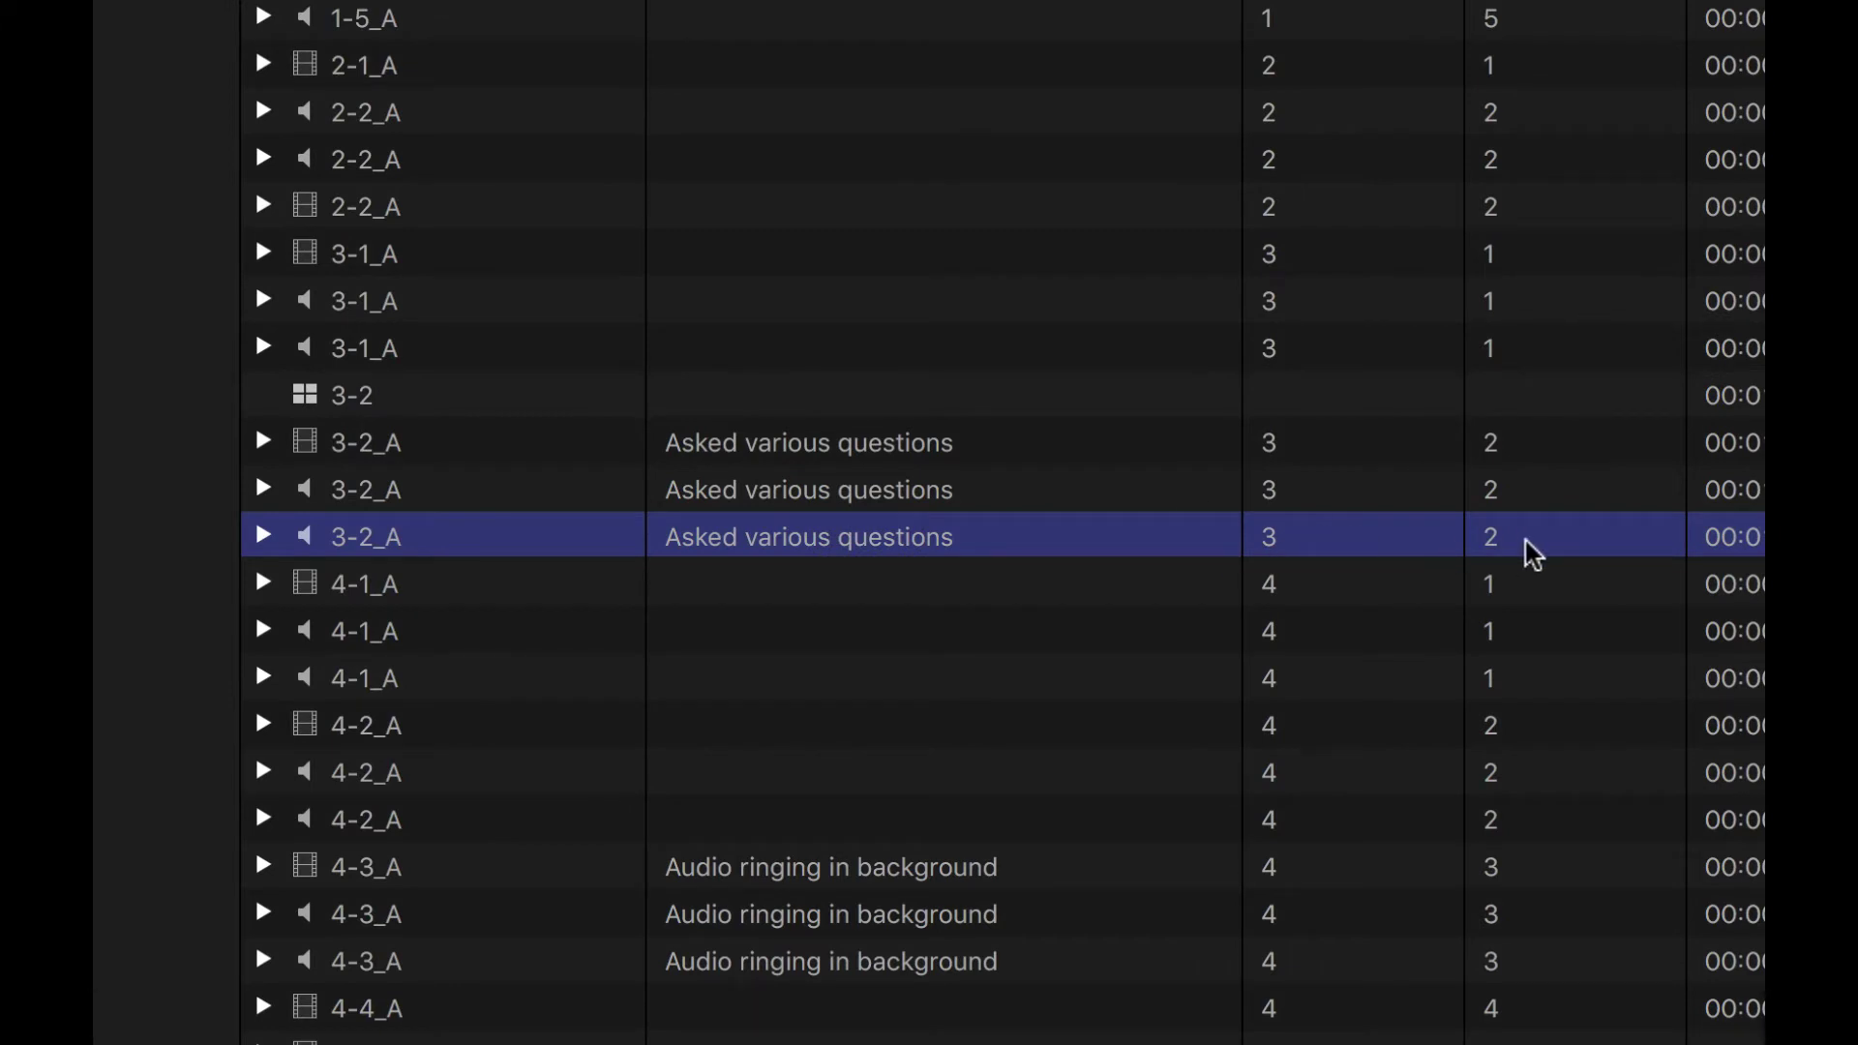
pyautogui.click(262, 536)
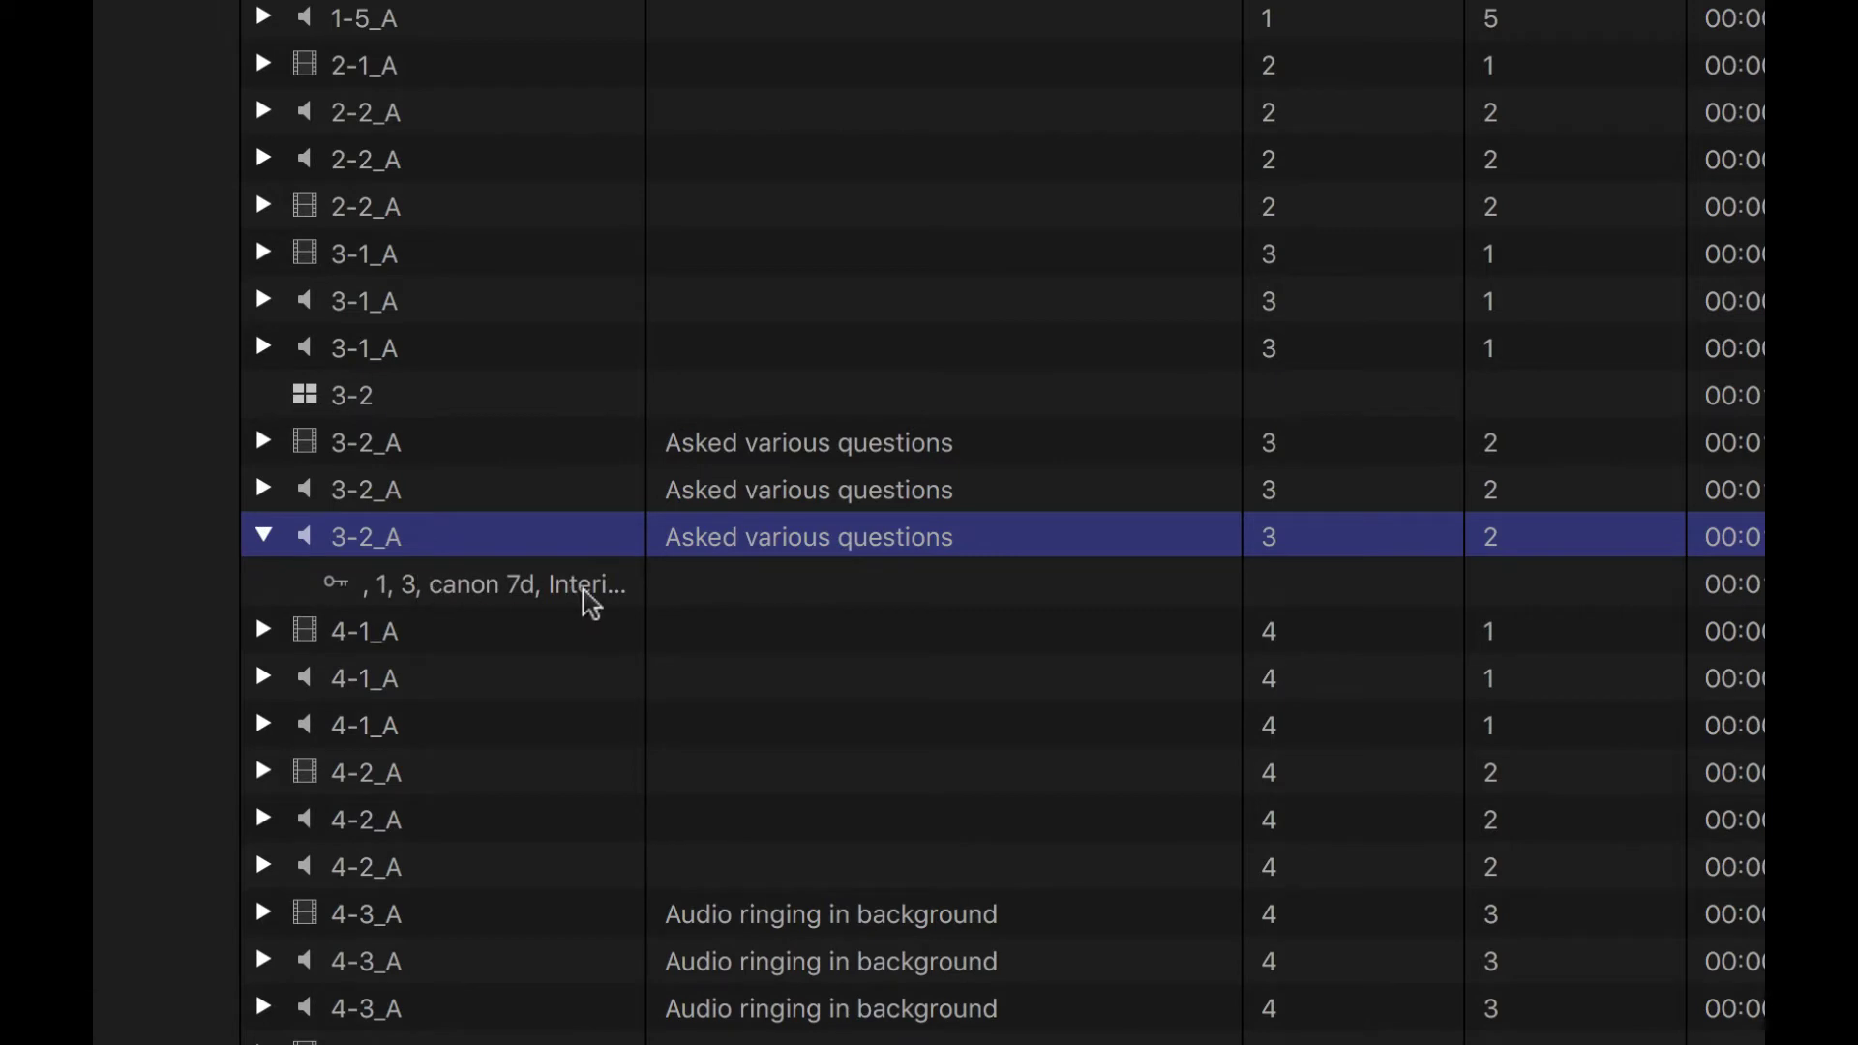
pyautogui.click(430, 400)
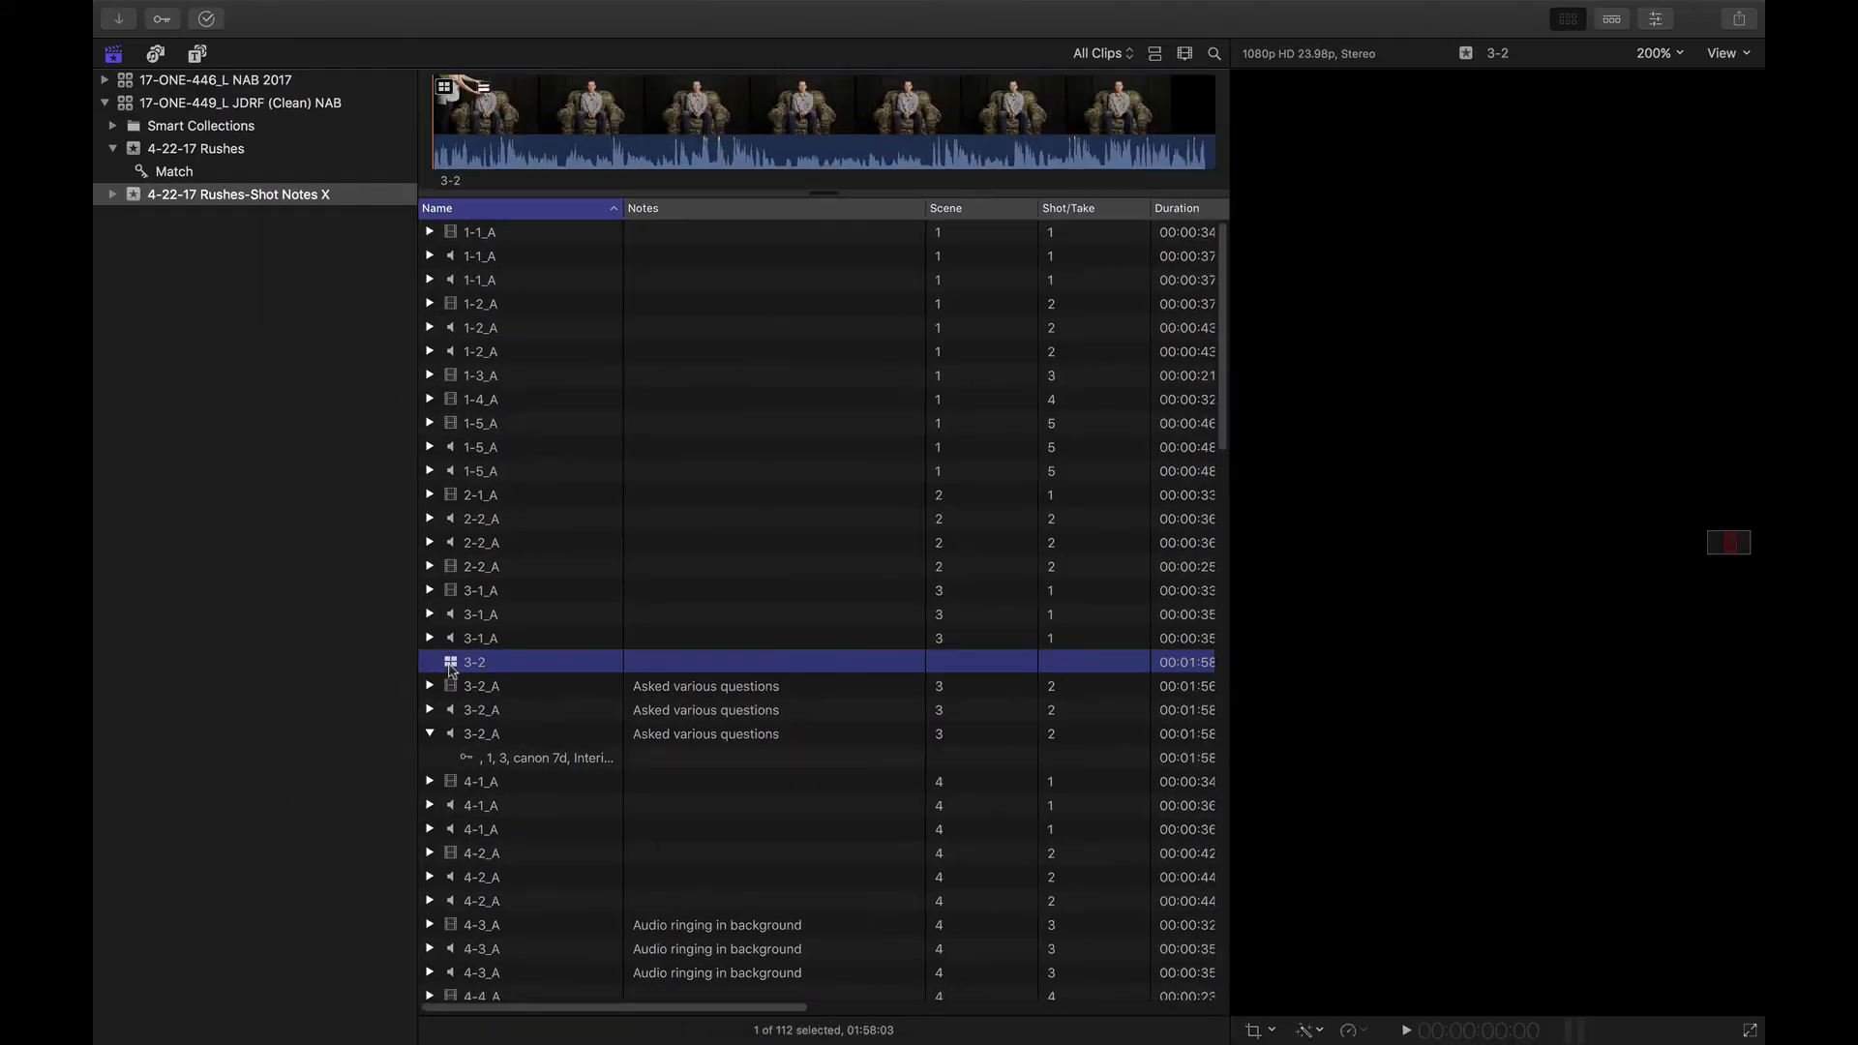
# Delete the 3-2 multicam clip from the event.
pyautogui.rightClick(450, 668)
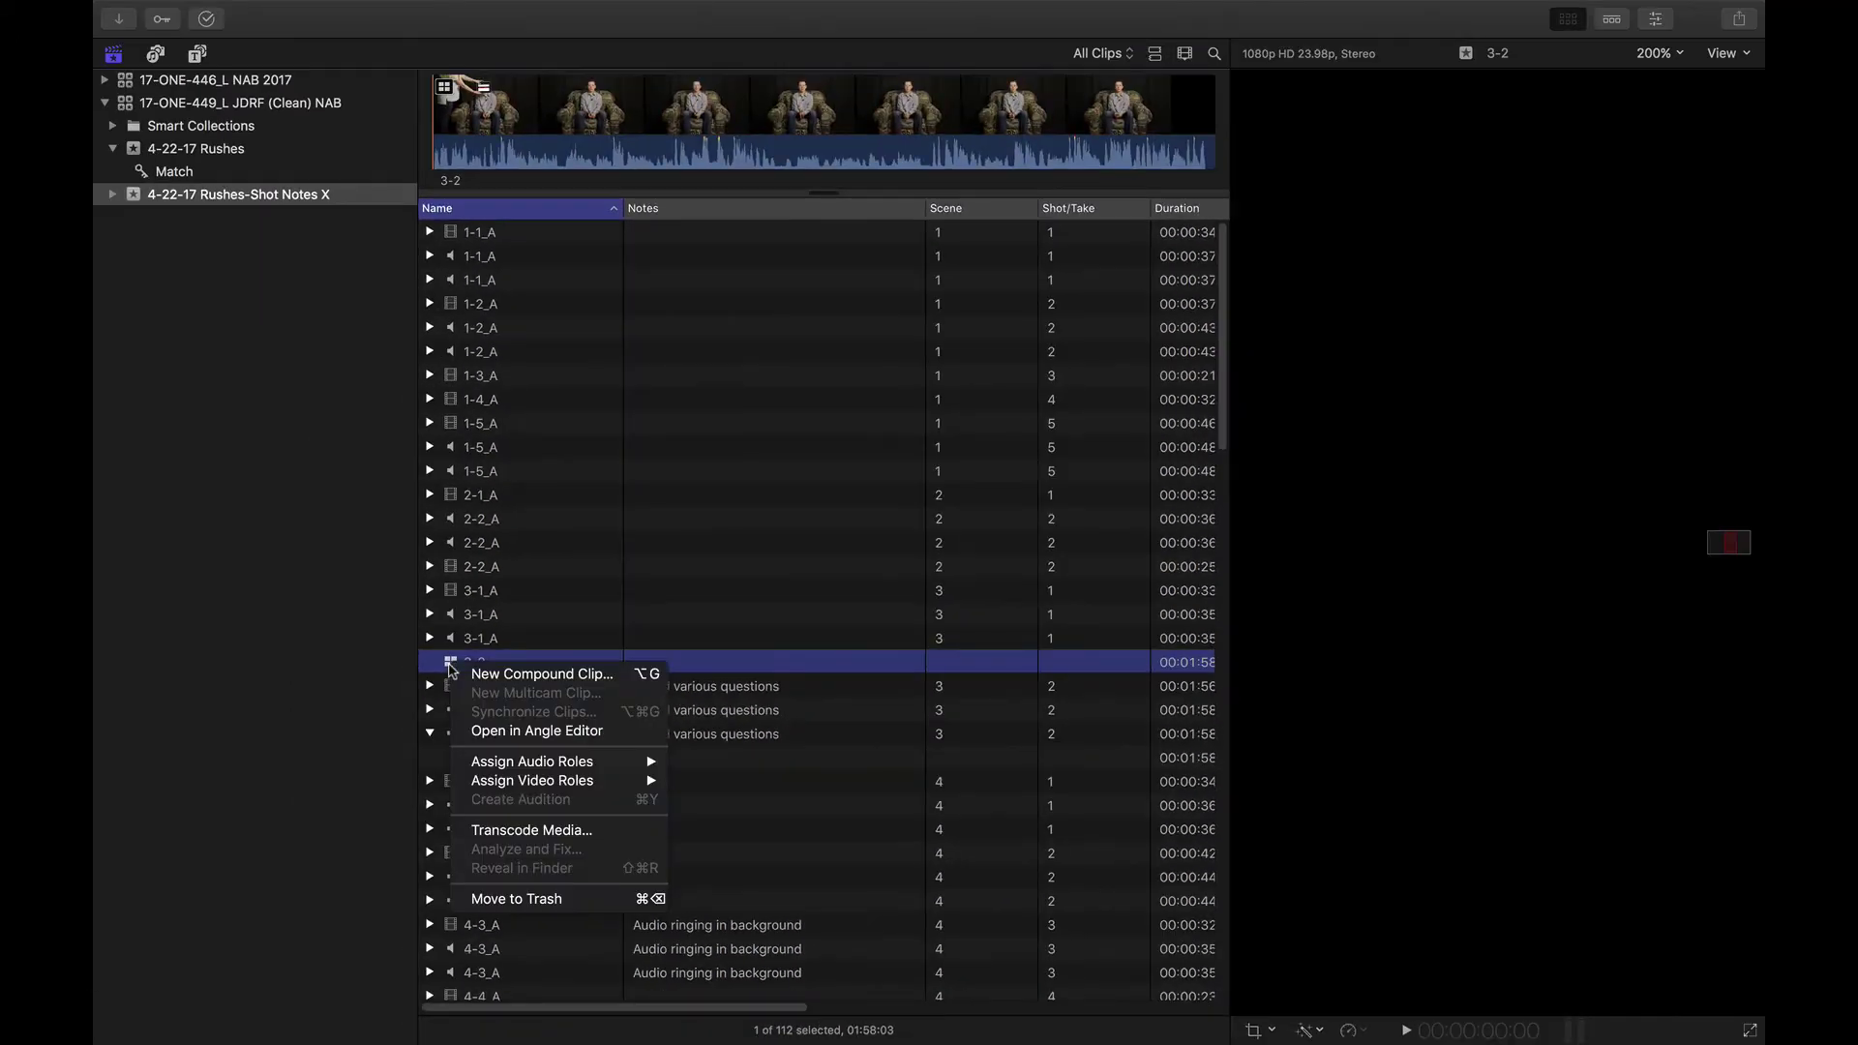
pyautogui.click(537, 898)
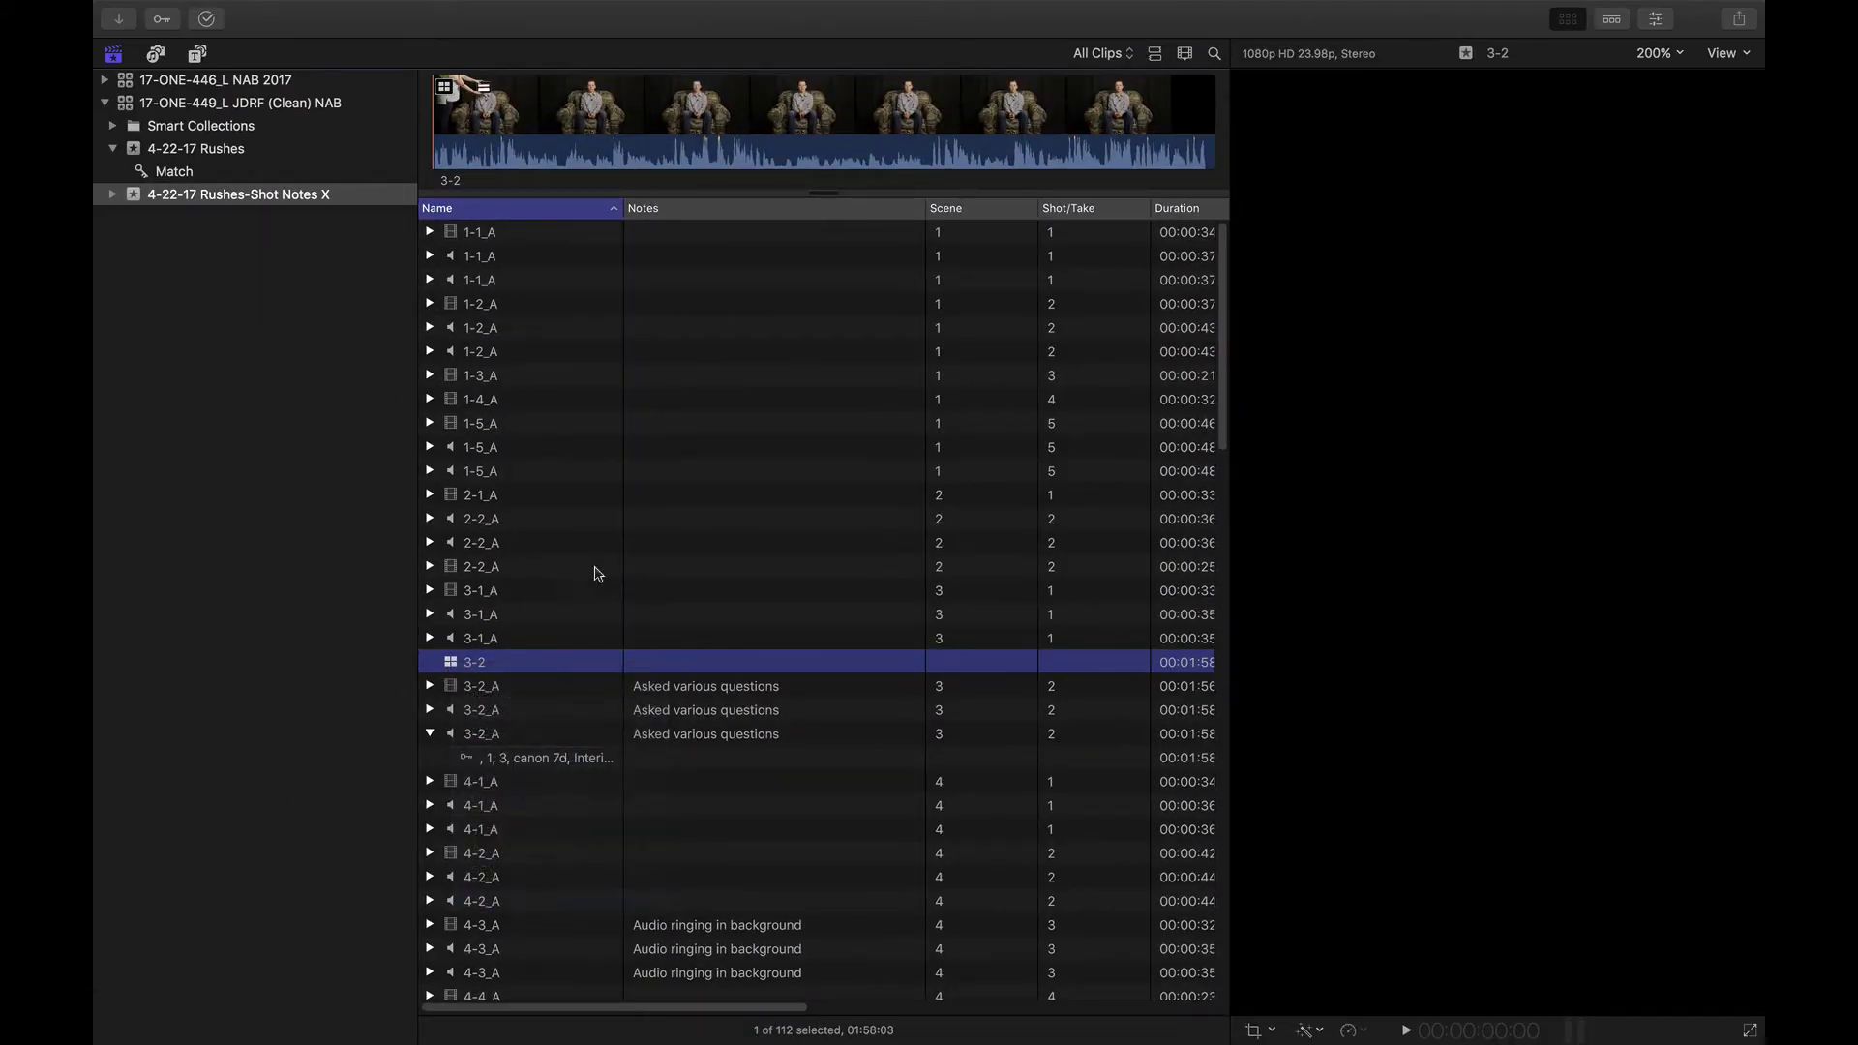
pyautogui.scroll(-20, 607, 575)
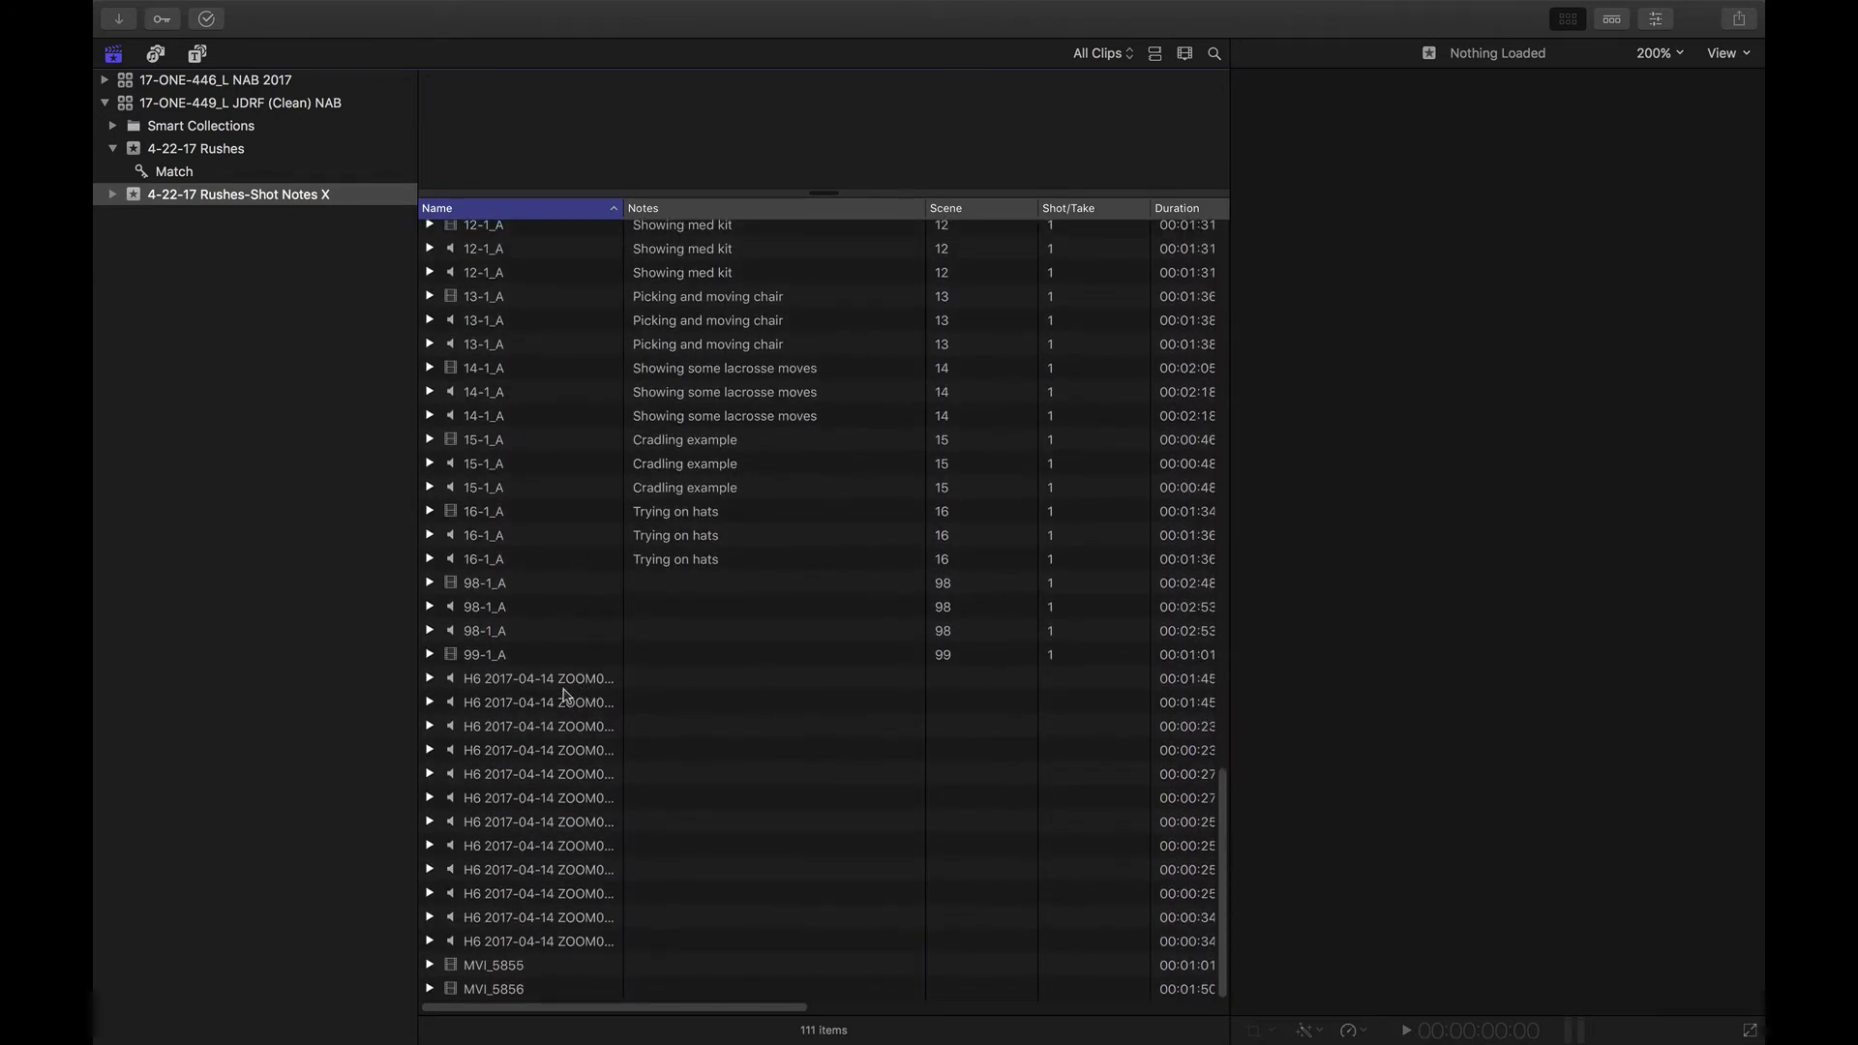
# Step through the H6 audio recordings to ZOOM0034_Tr2, then scroll back up the list.
pyautogui.click(565, 685)
pyautogui.click(571, 703)
pyautogui.click(581, 750)
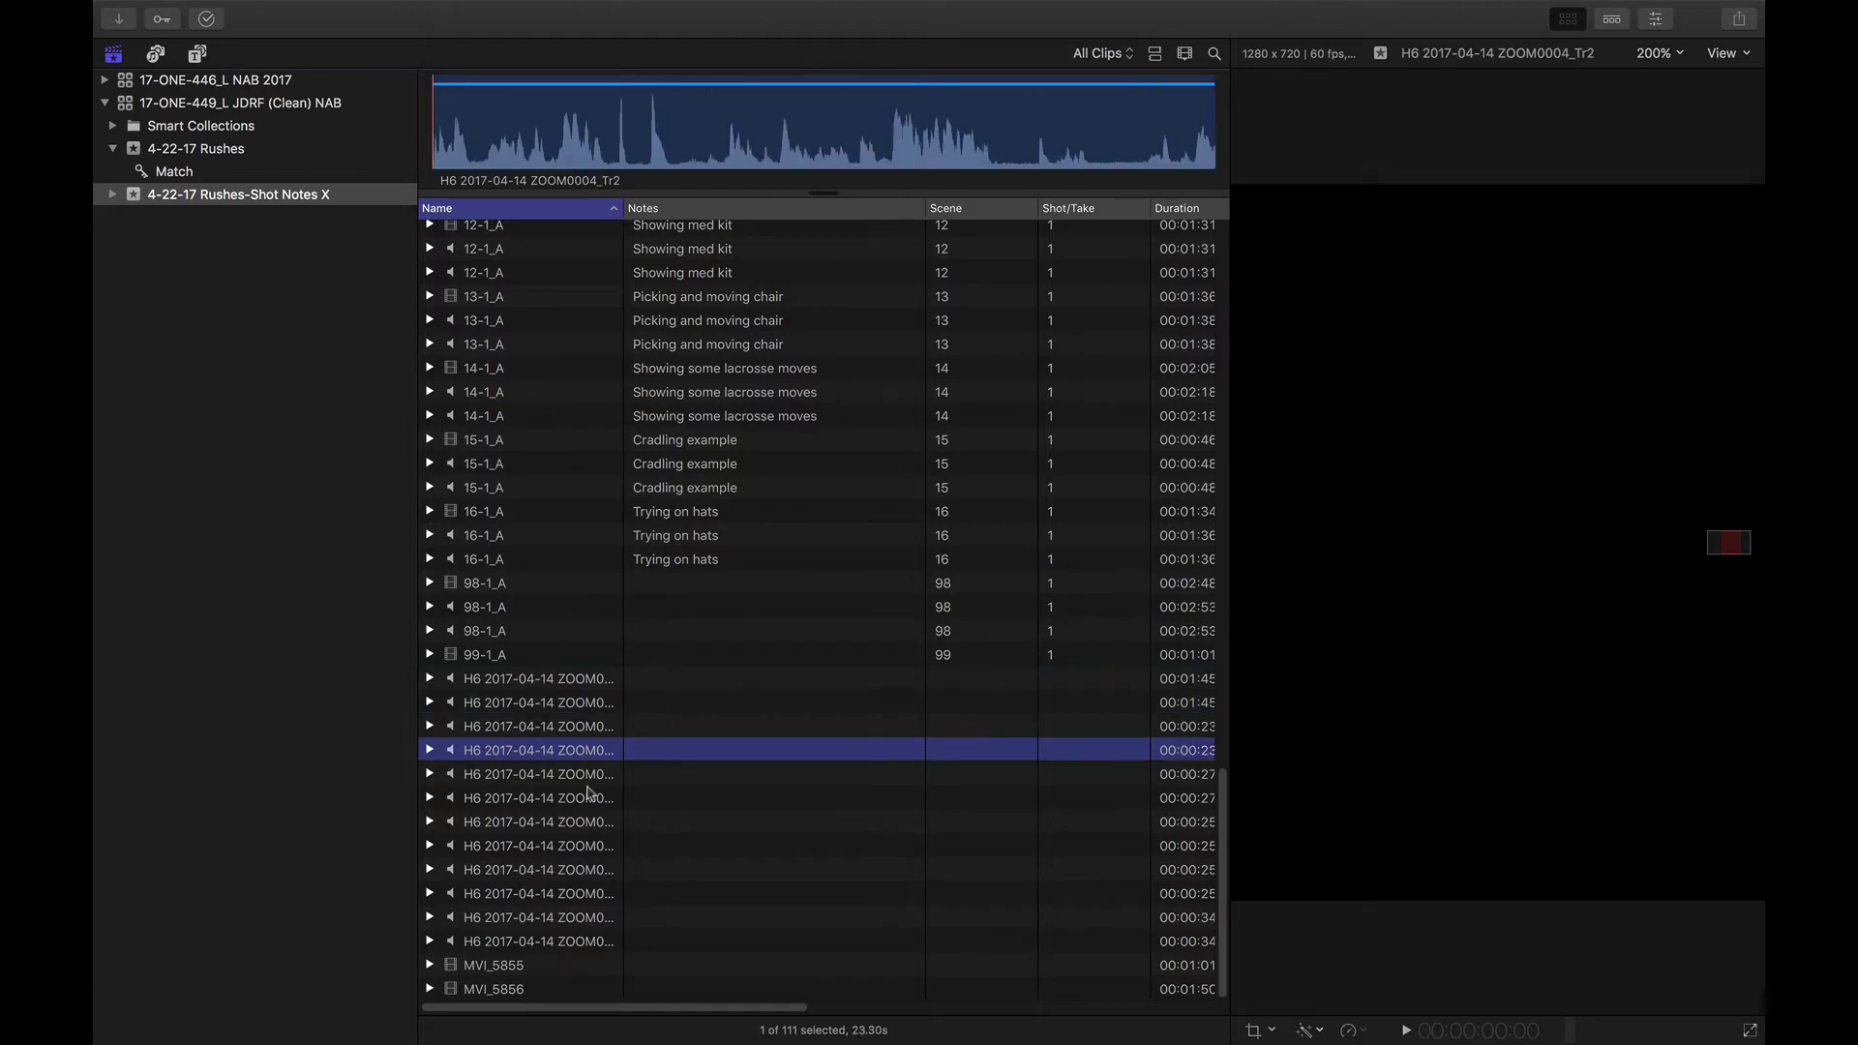
pyautogui.click(577, 799)
pyautogui.click(576, 848)
pyautogui.click(570, 941)
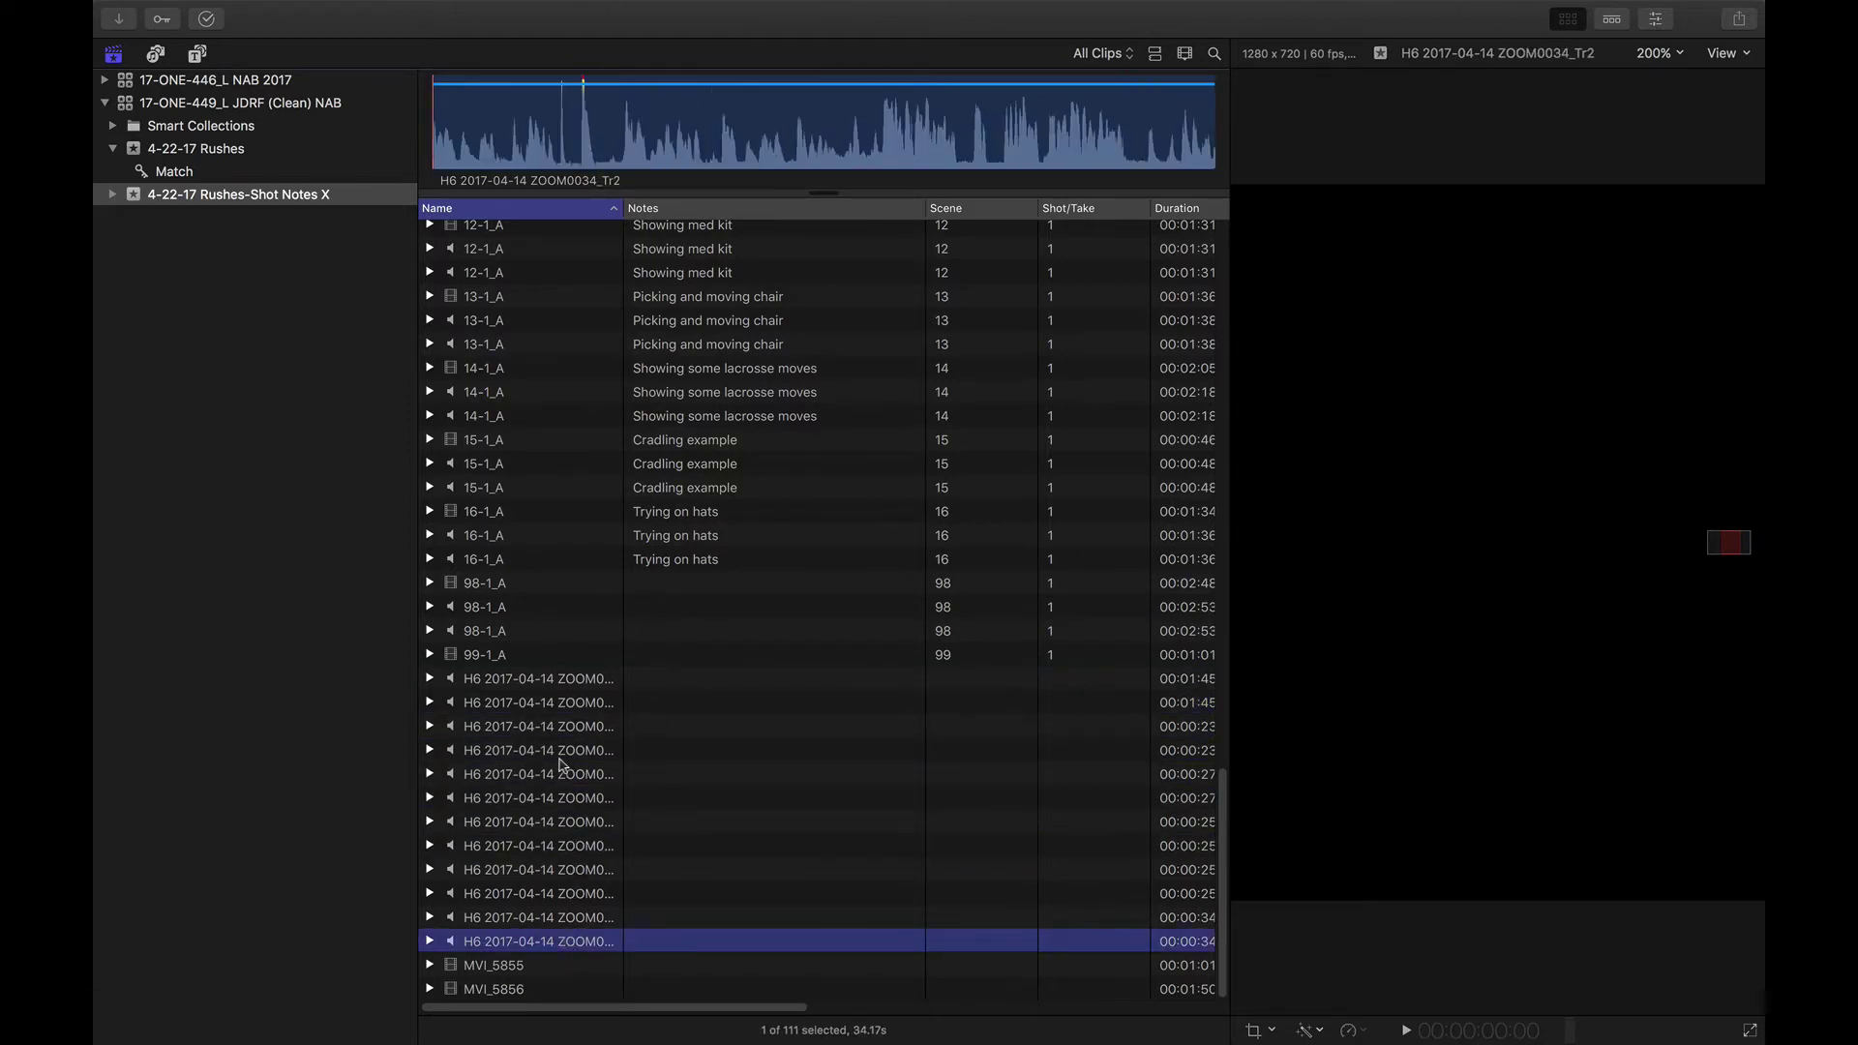
pyautogui.scroll(5, 561, 764)
pyautogui.scroll(5, 561, 765)
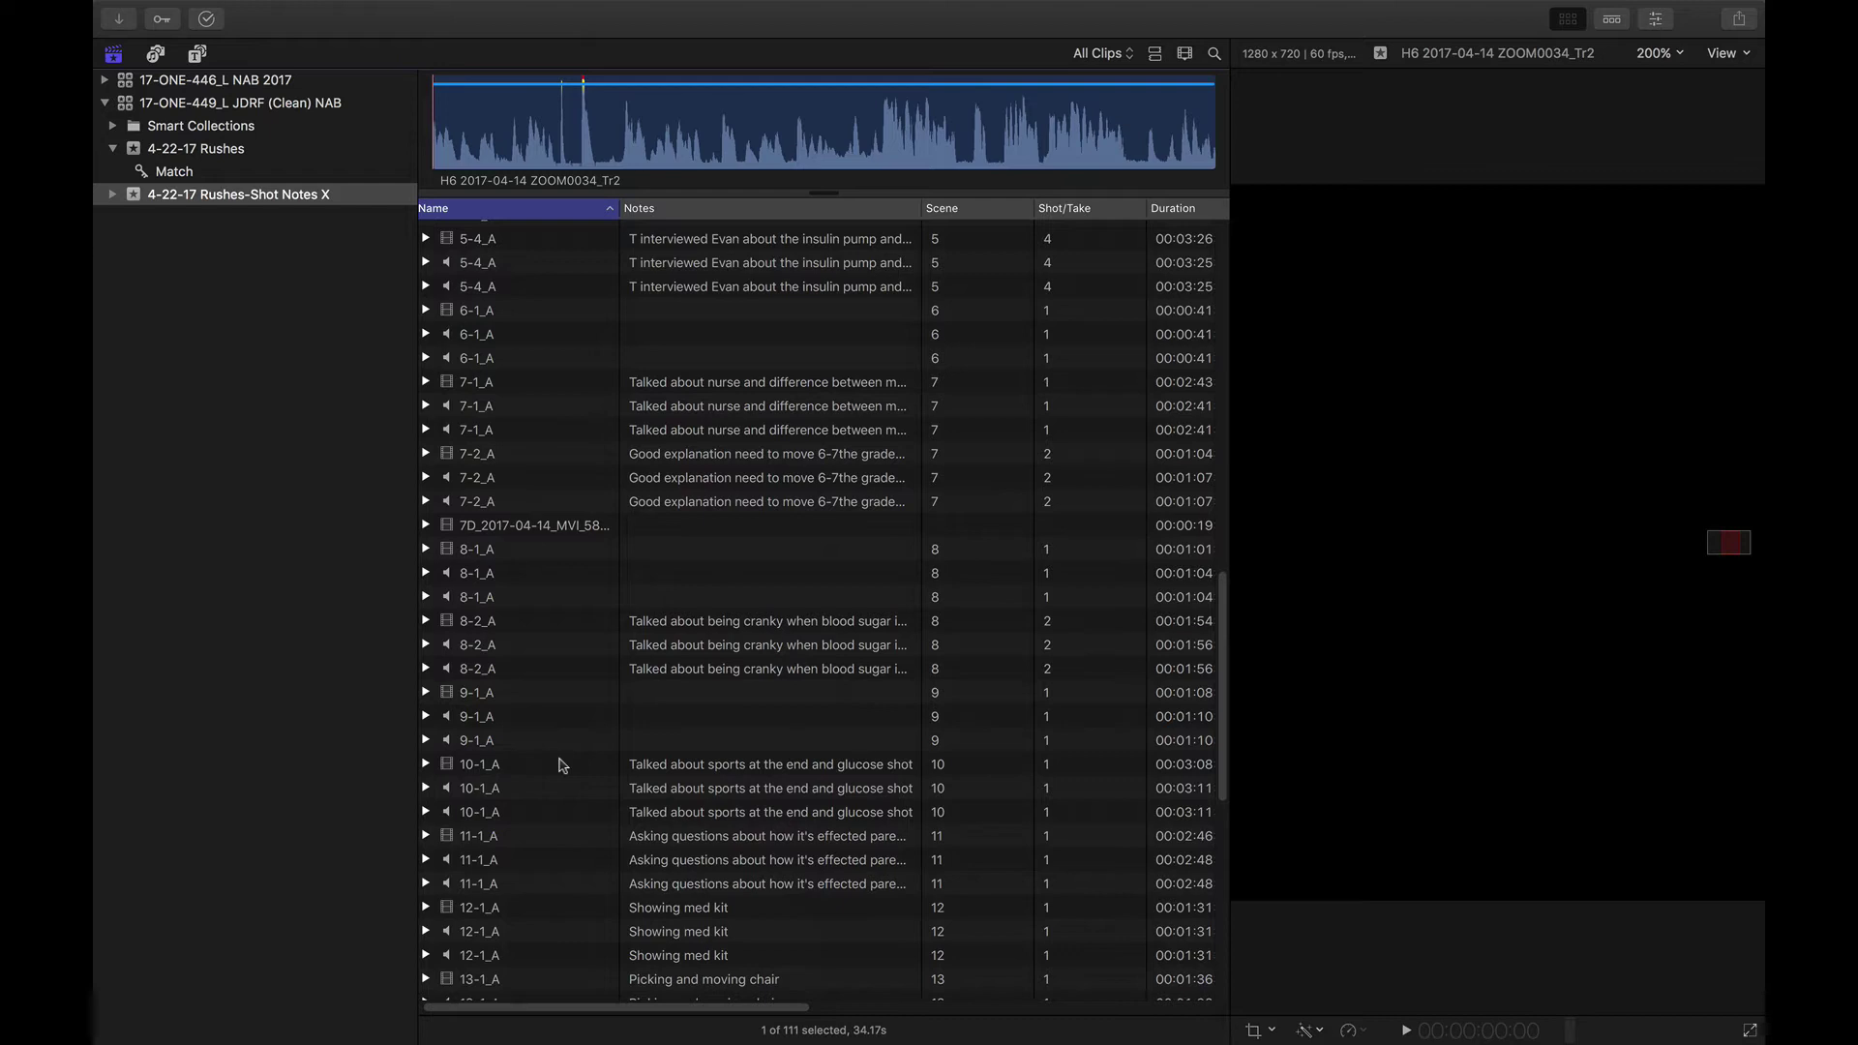
pyautogui.scroll(10, 561, 766)
pyautogui.scroll(1, 561, 766)
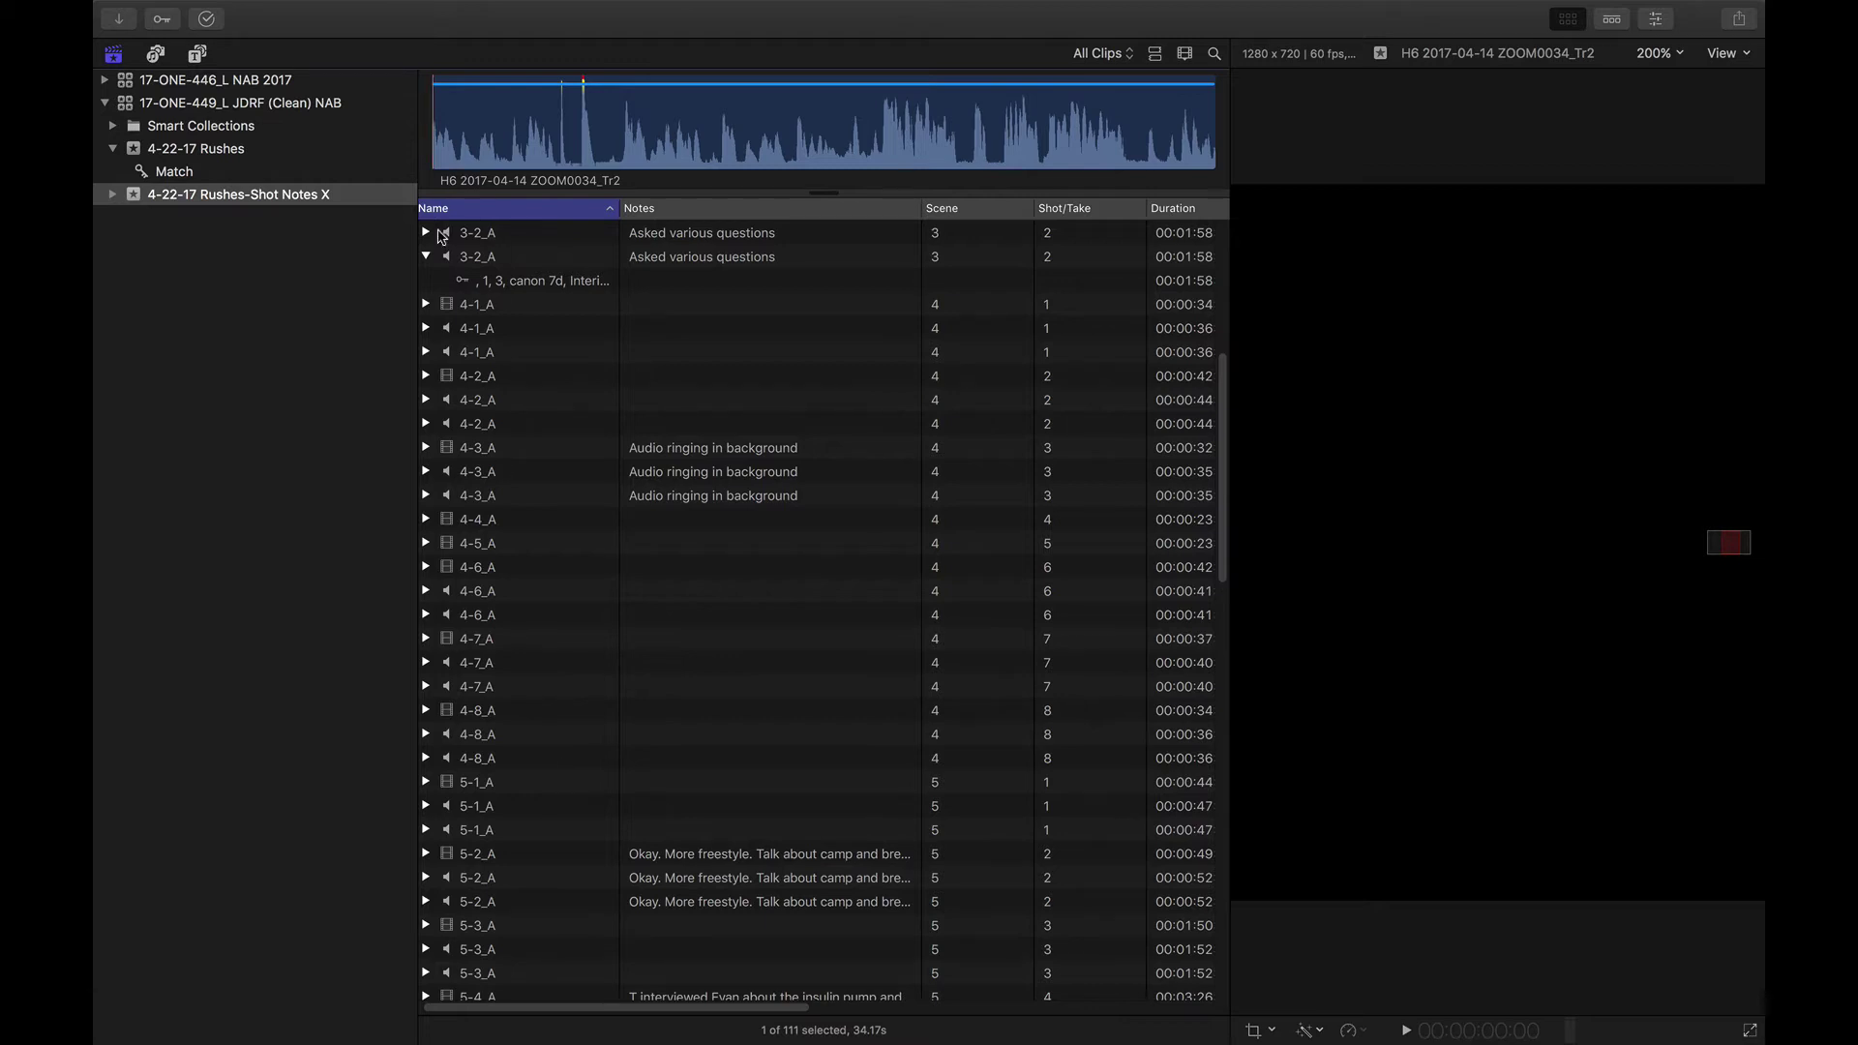
# Collapse the 3-2_A keyword row and select all 111 clips in the event.
pyautogui.click(426, 256)
pyautogui.click(570, 376)
pyautogui.press('super+a')
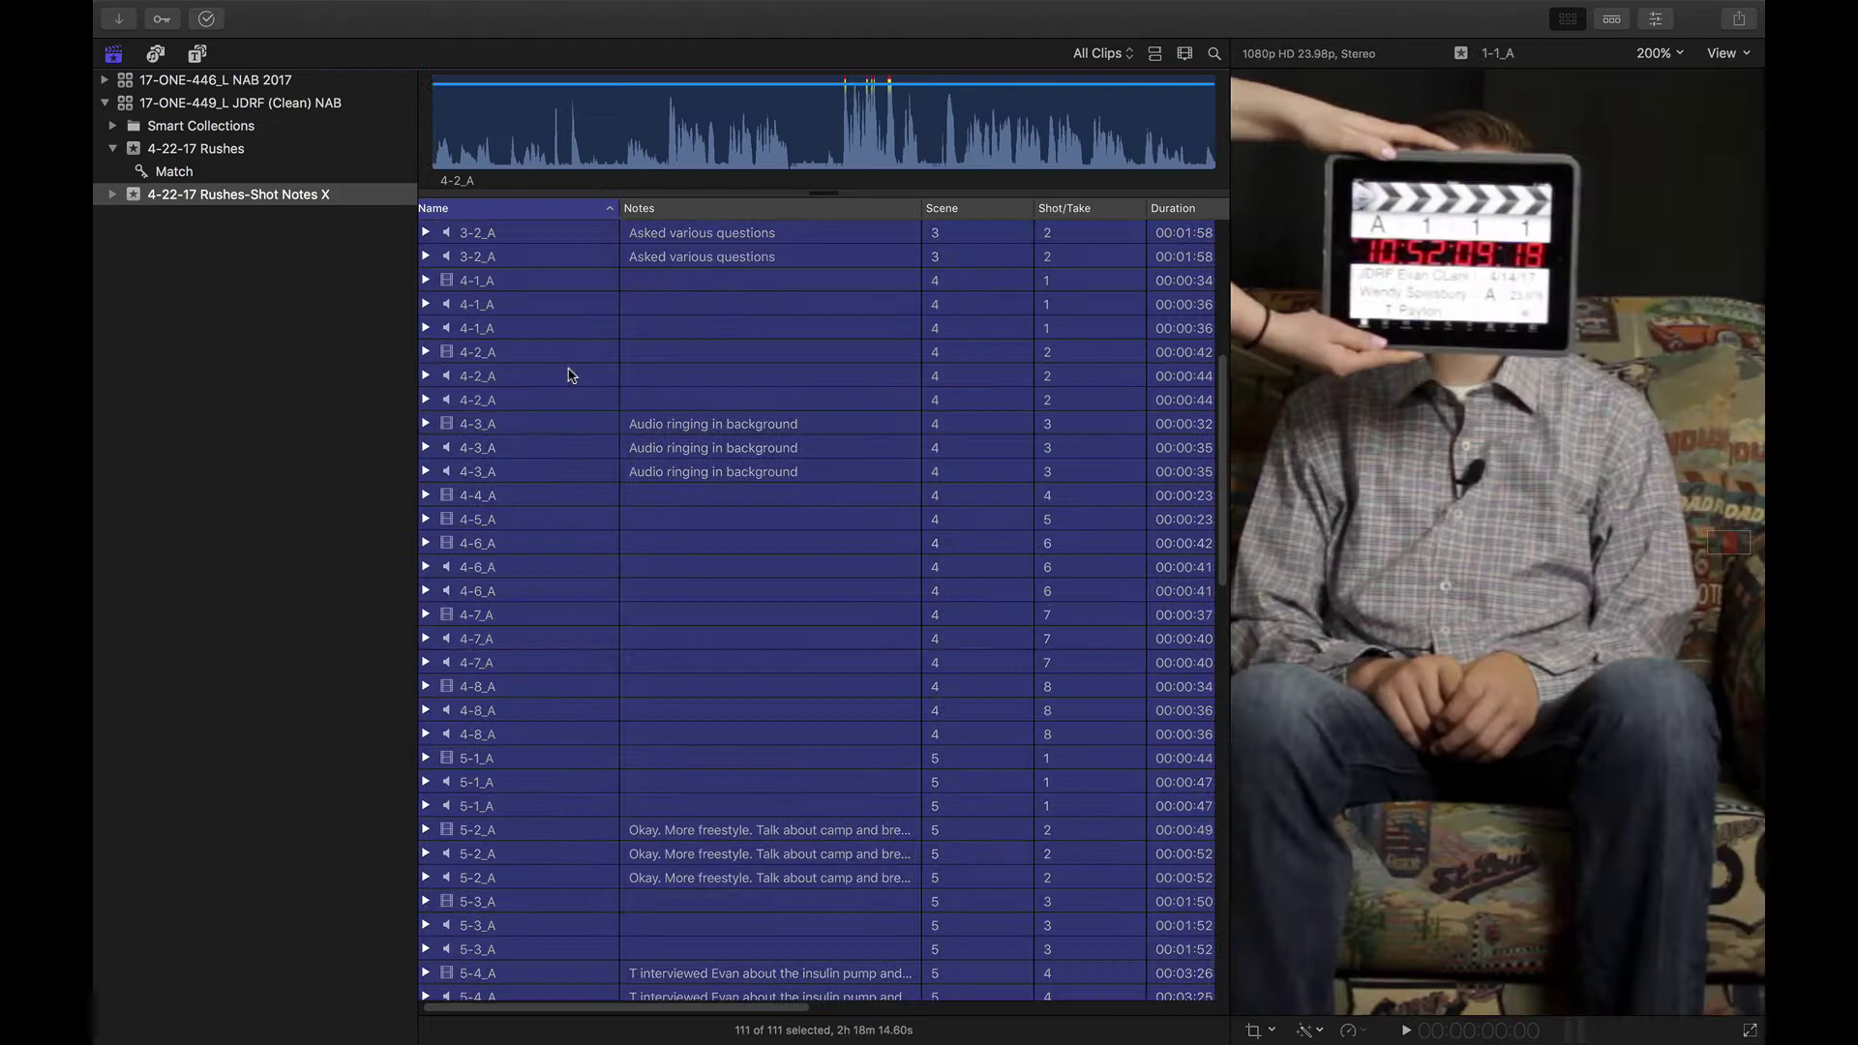
# Create multicam clip Batch Sync with custom settings, ordering and syncing by Content Created.
pyautogui.rightClick(570, 376)
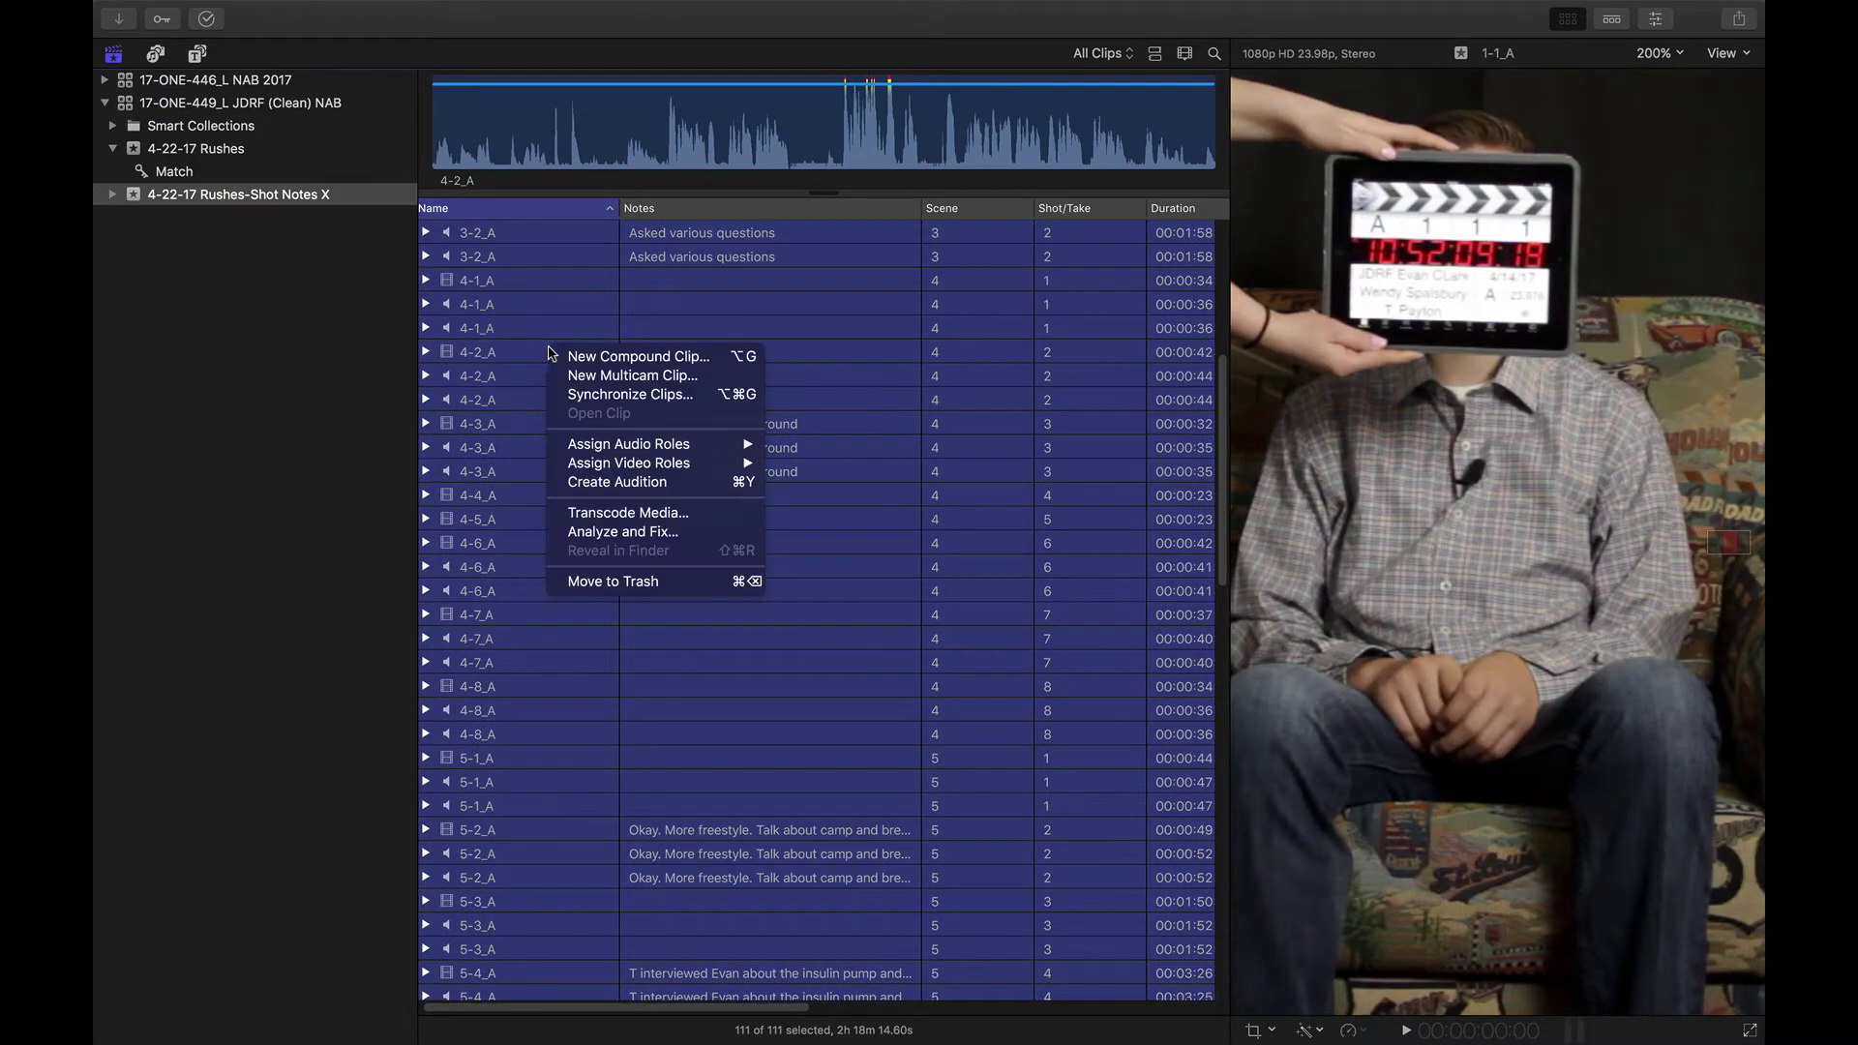
pyautogui.click(601, 379)
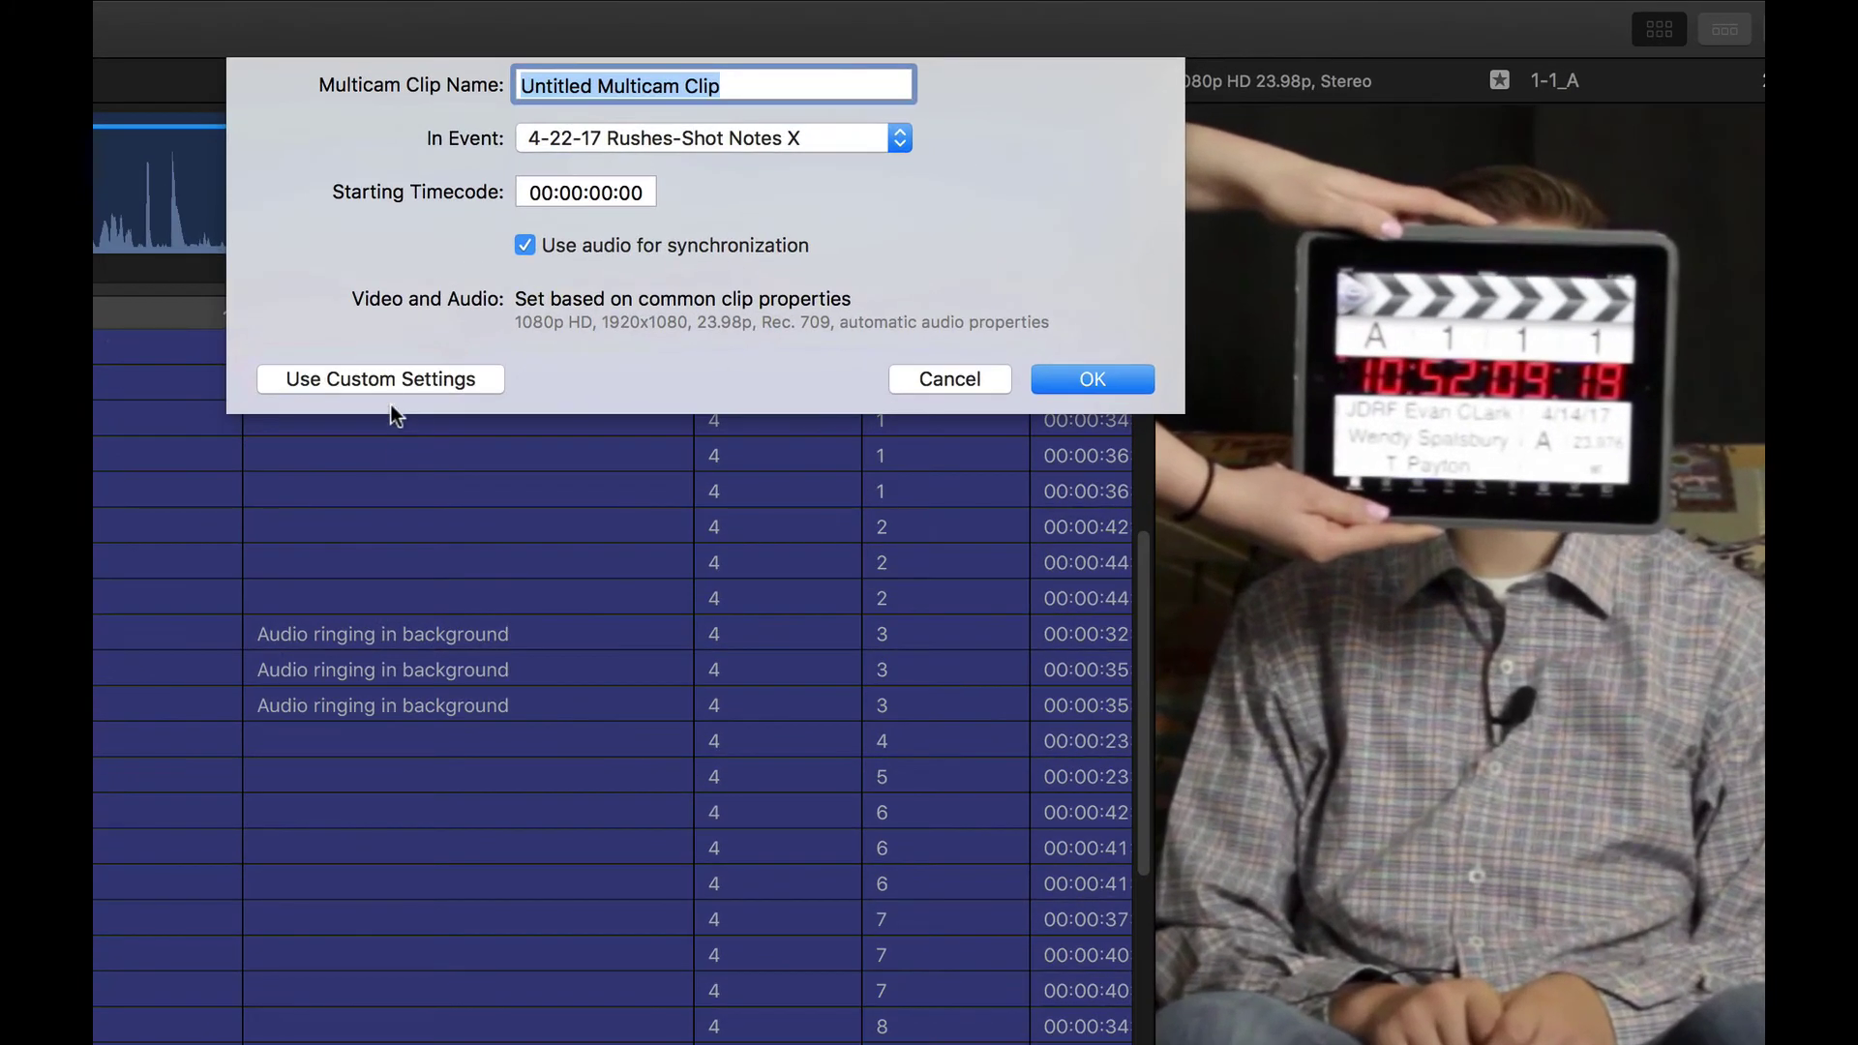
pyautogui.click(387, 381)
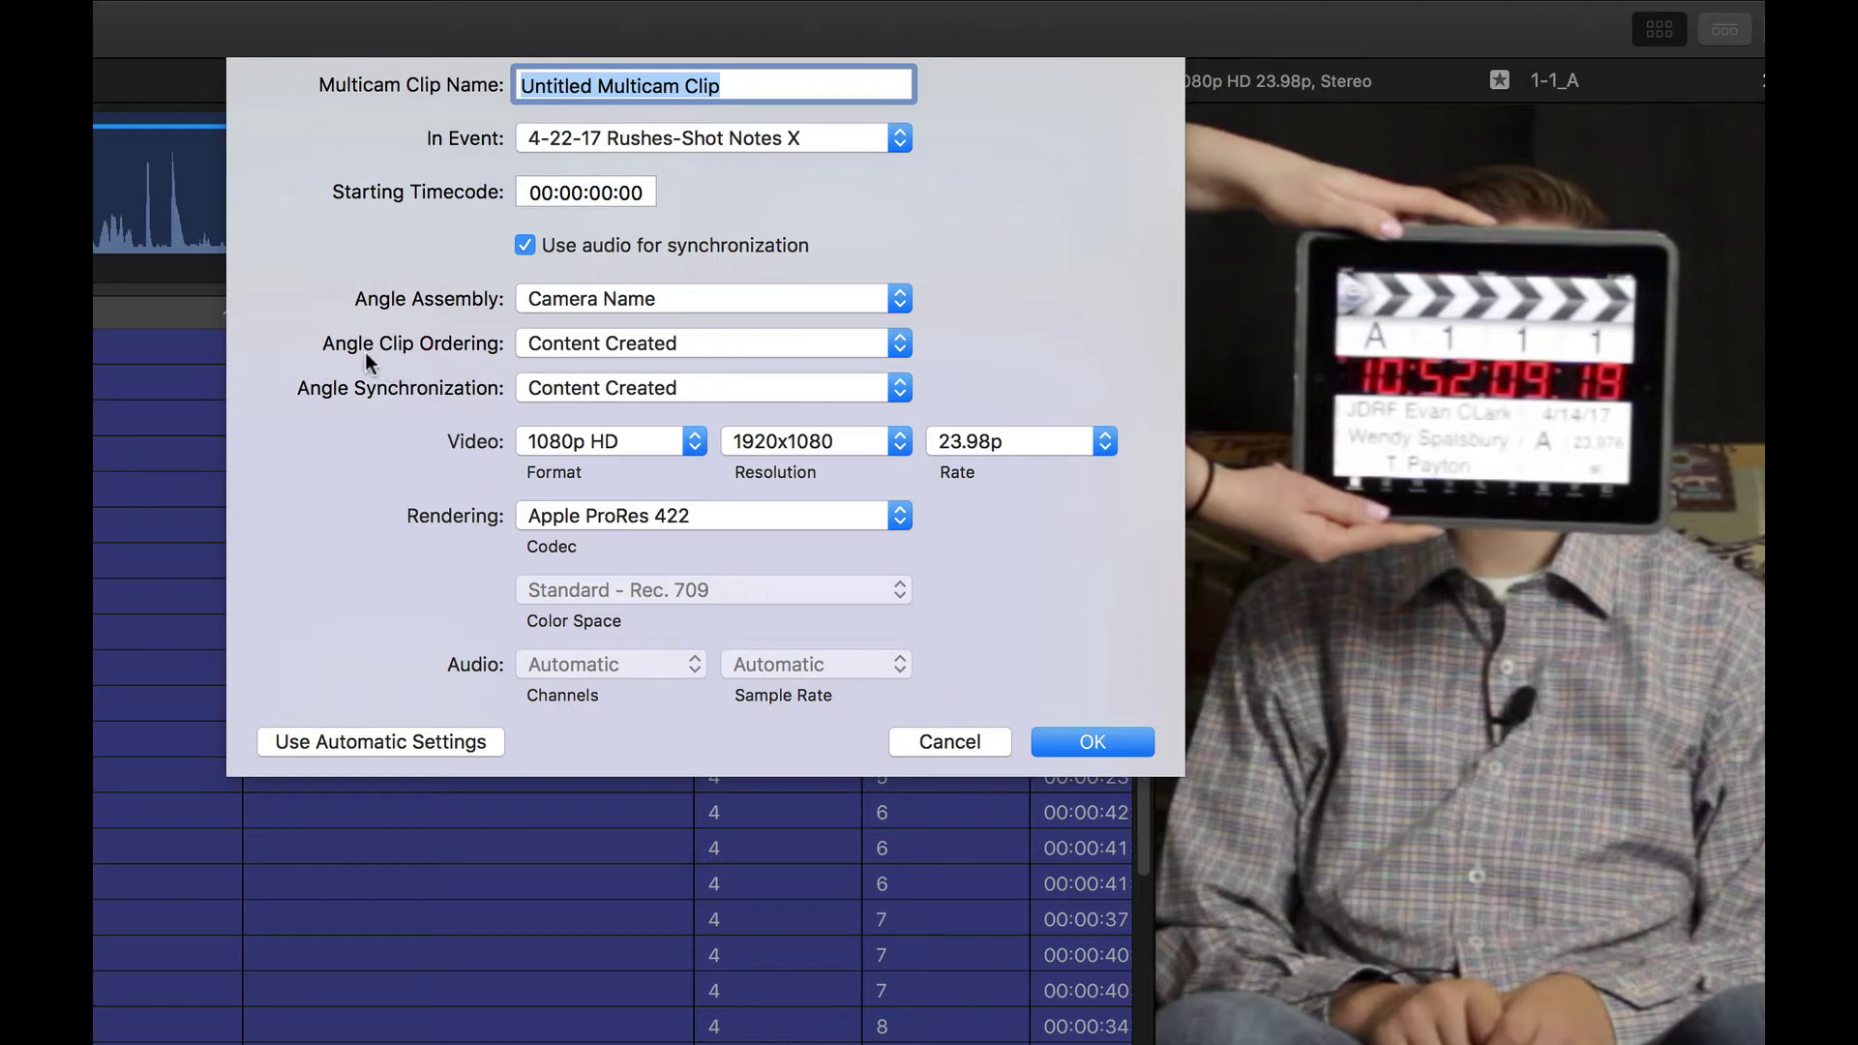
pyautogui.click(614, 344)
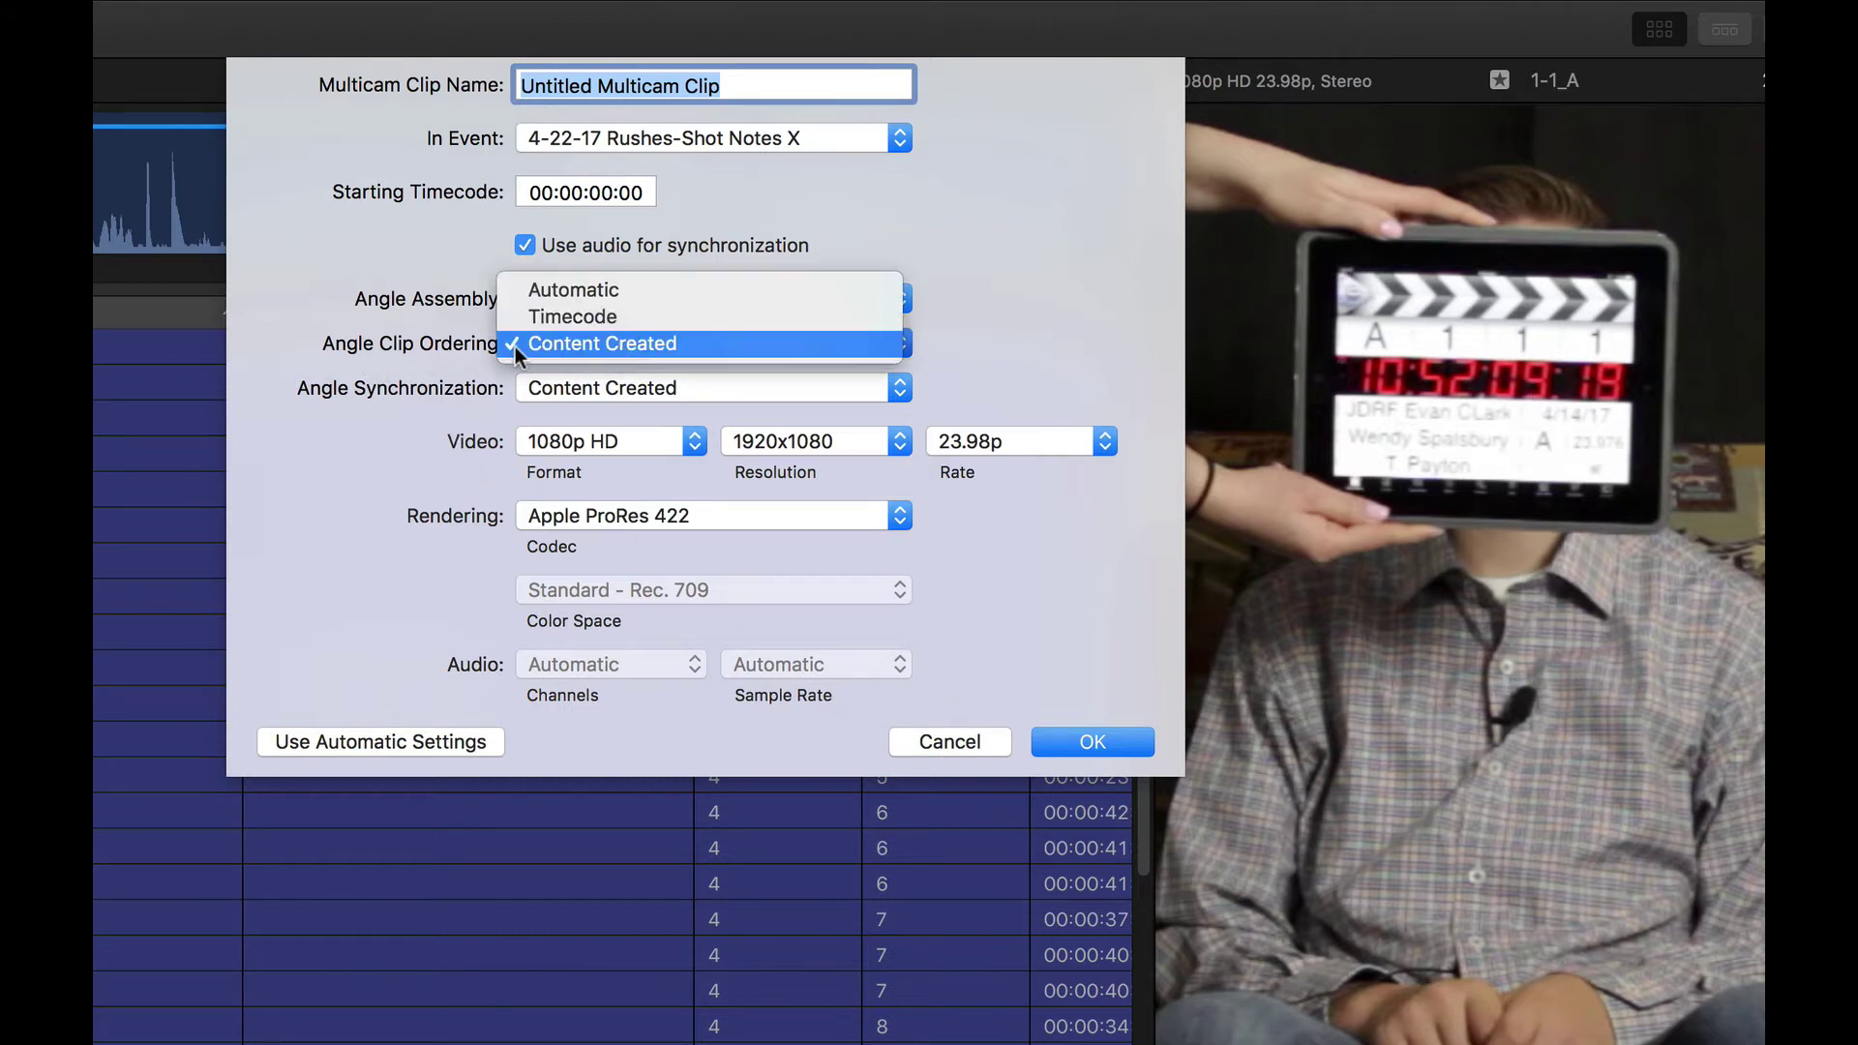
pyautogui.click(449, 350)
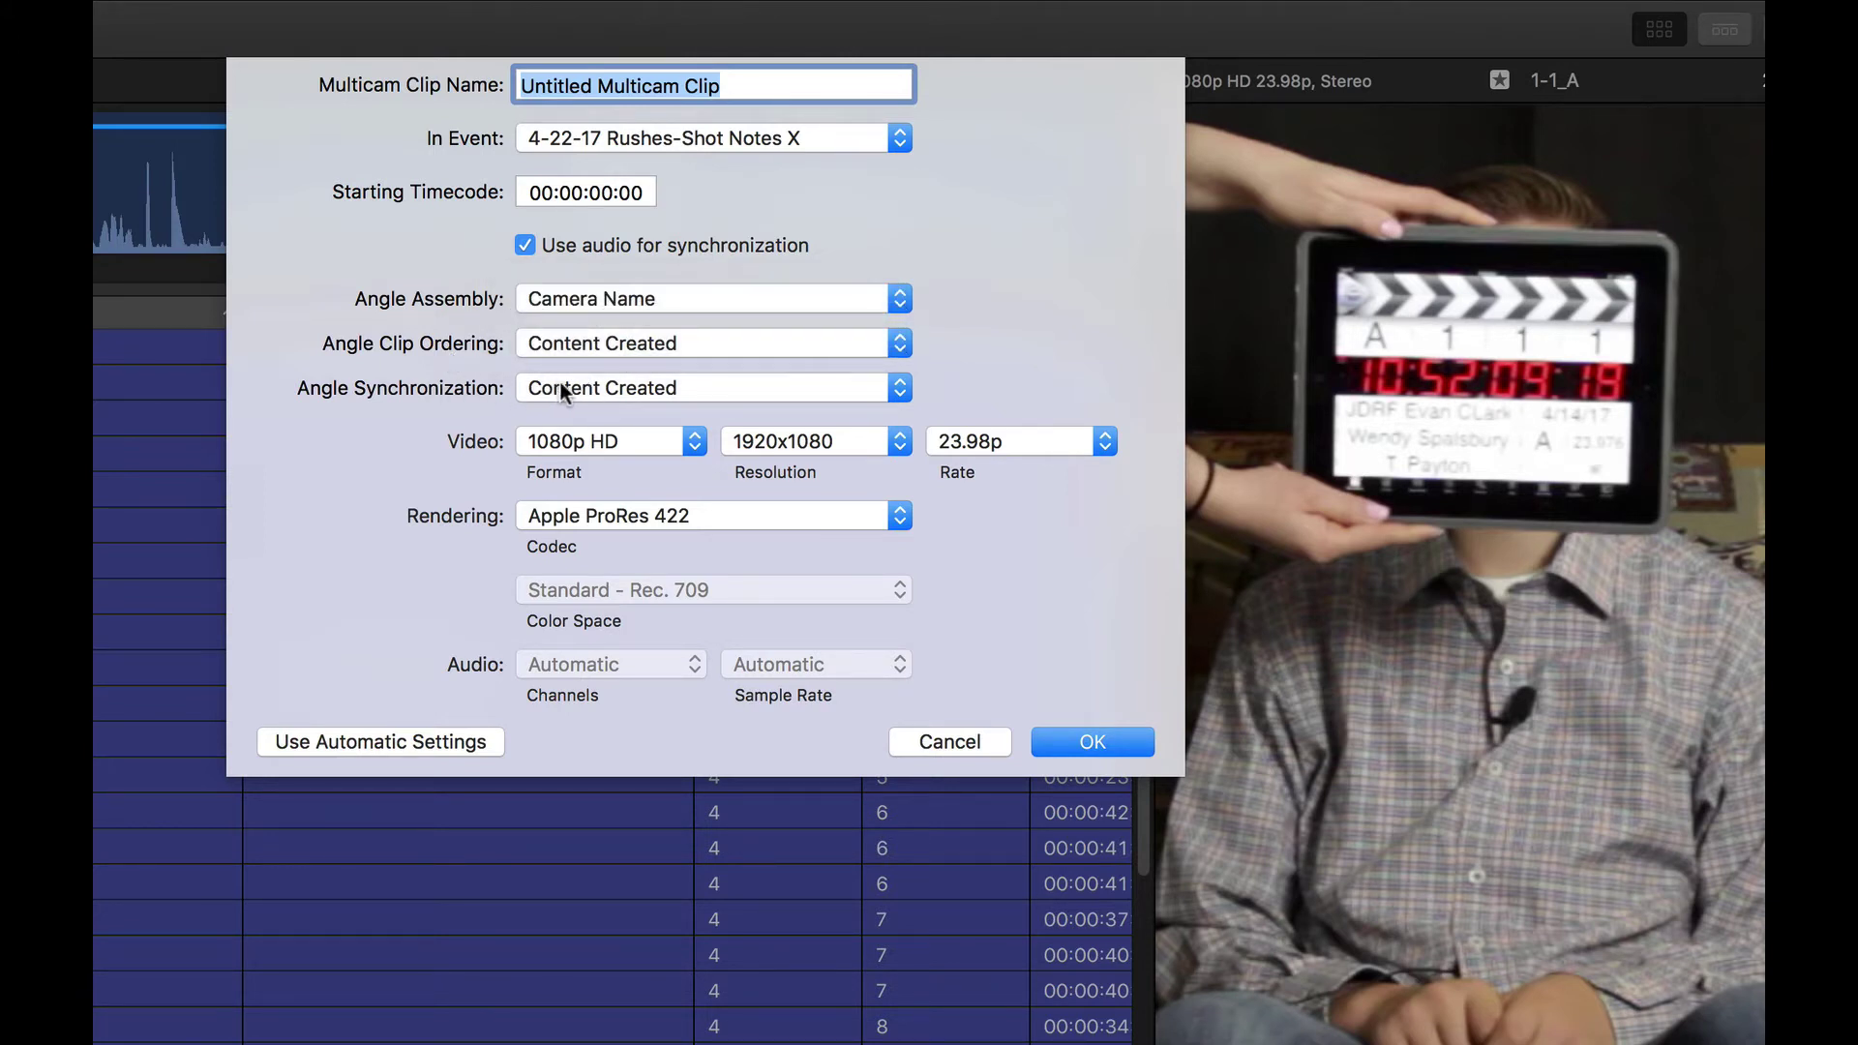
pyautogui.click(560, 381)
pyautogui.click(450, 380)
pyautogui.write('Batch Sync')
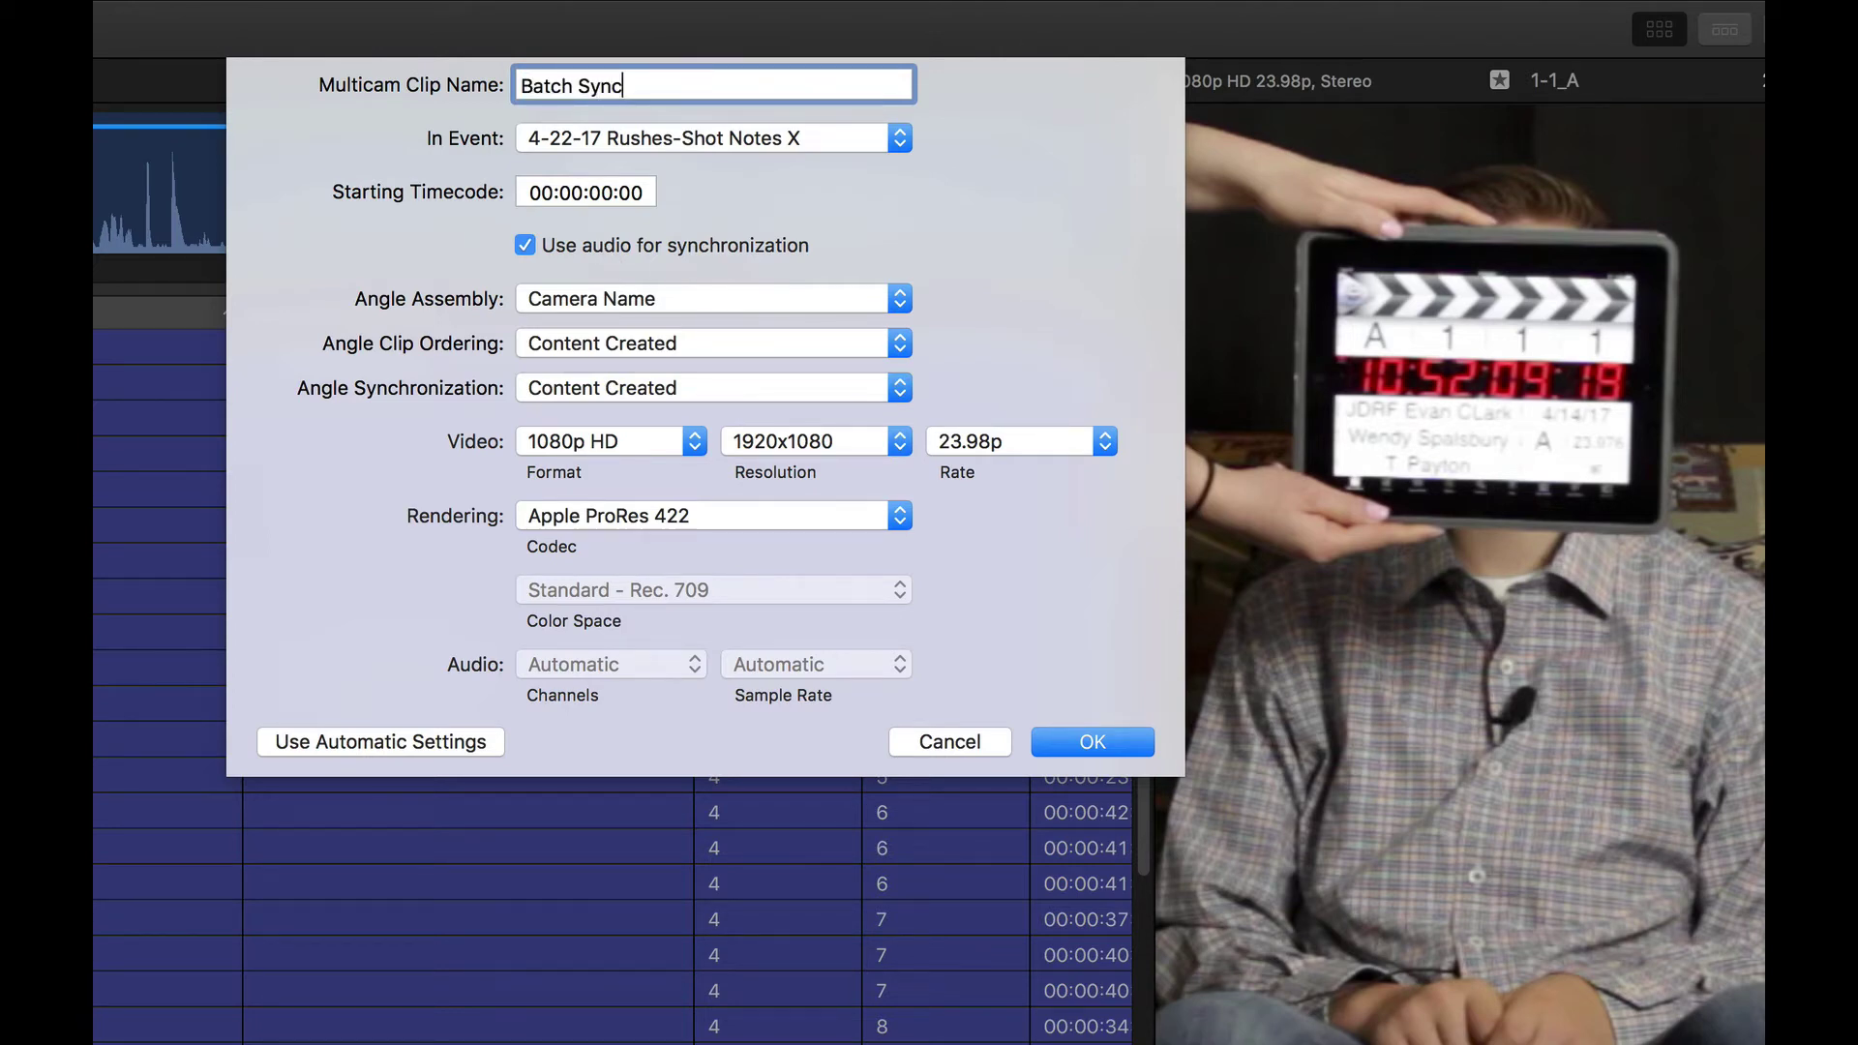
pyautogui.press('Return')
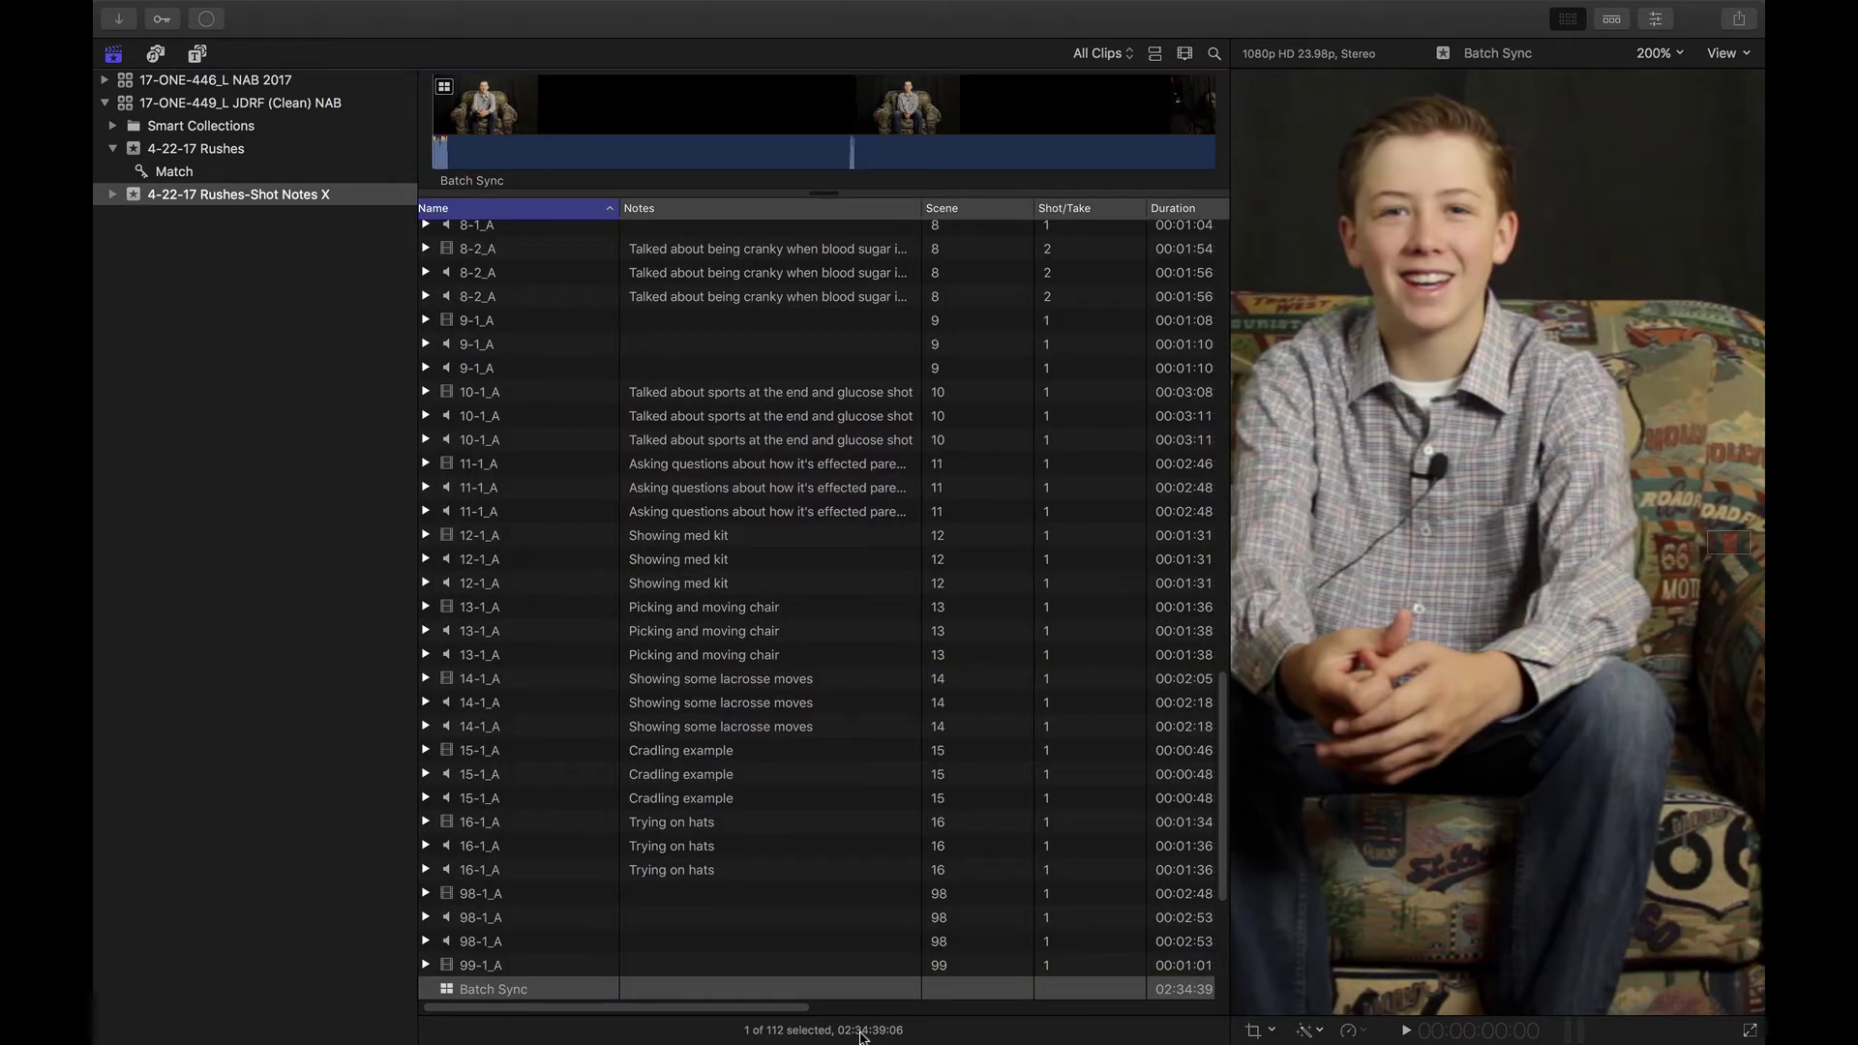
pyautogui.scroll(-7, 760, 731)
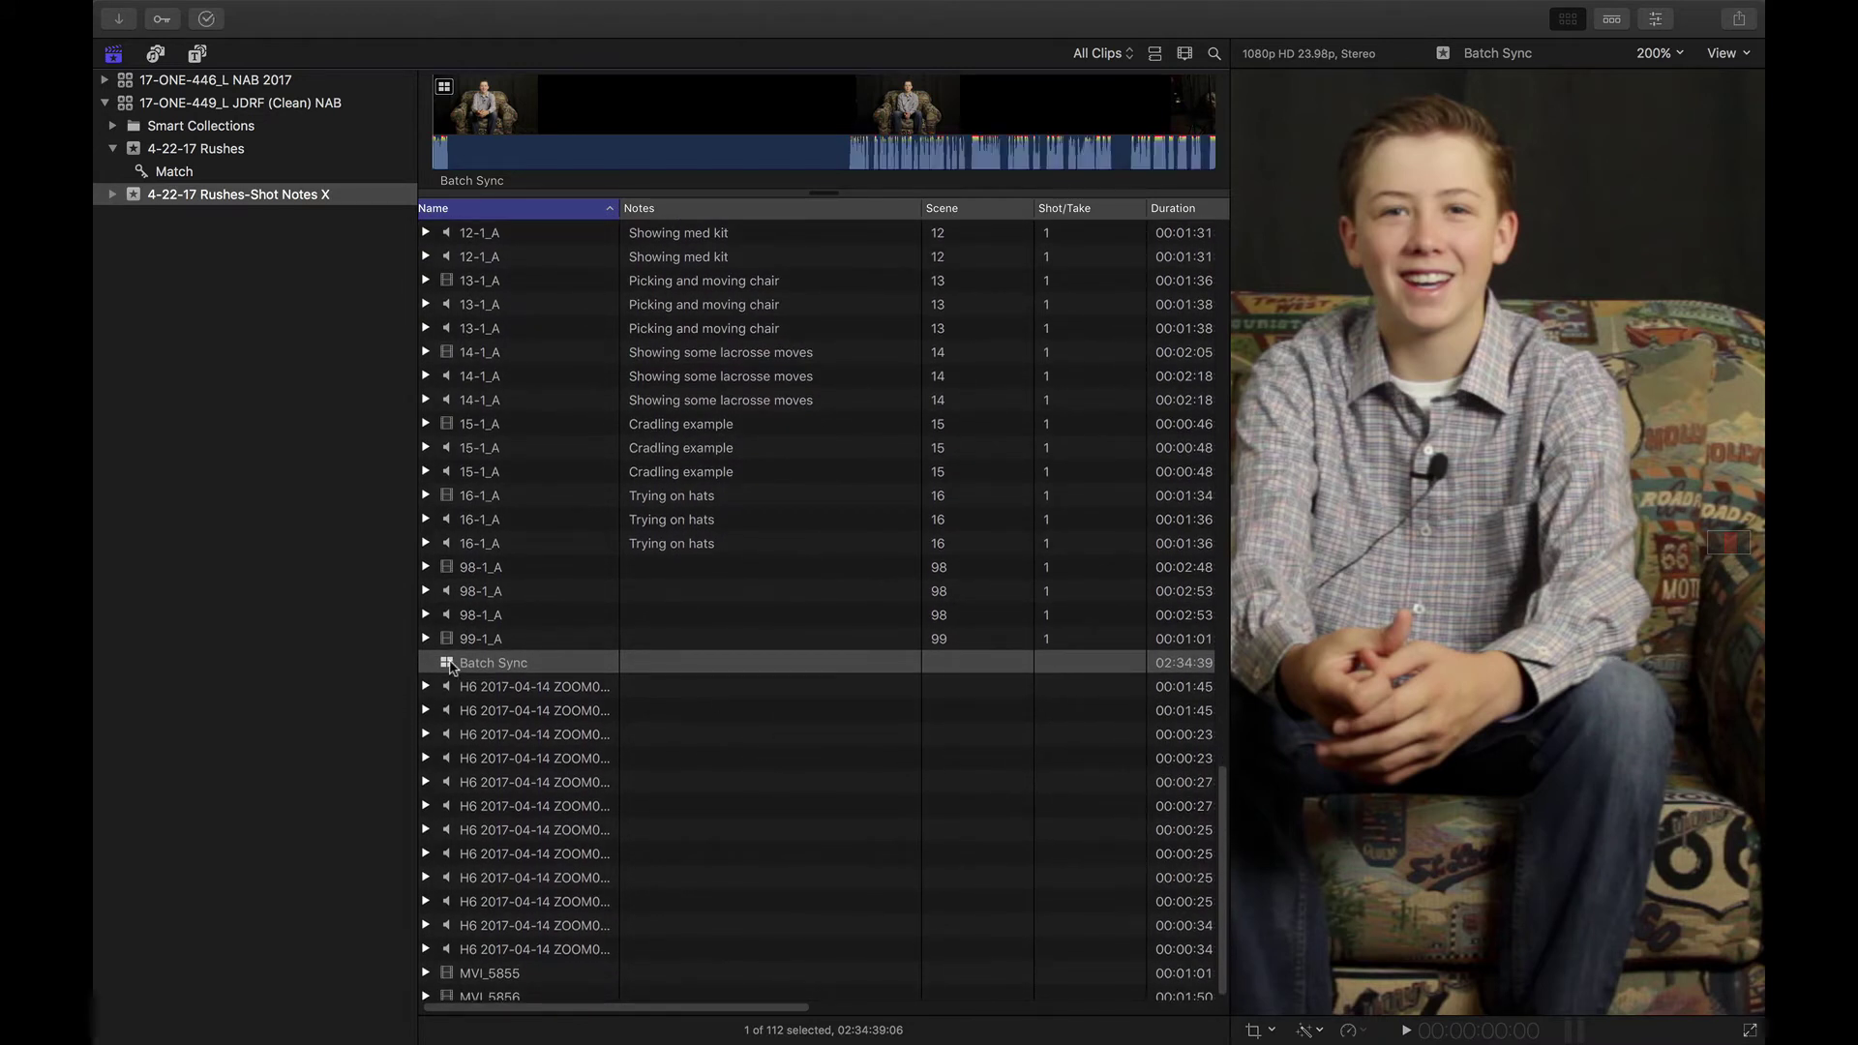
# Open Batch Sync in the timeline and enlarge the timeline area.
pyautogui.click(447, 666)
pyautogui.doubleClick(447, 666)
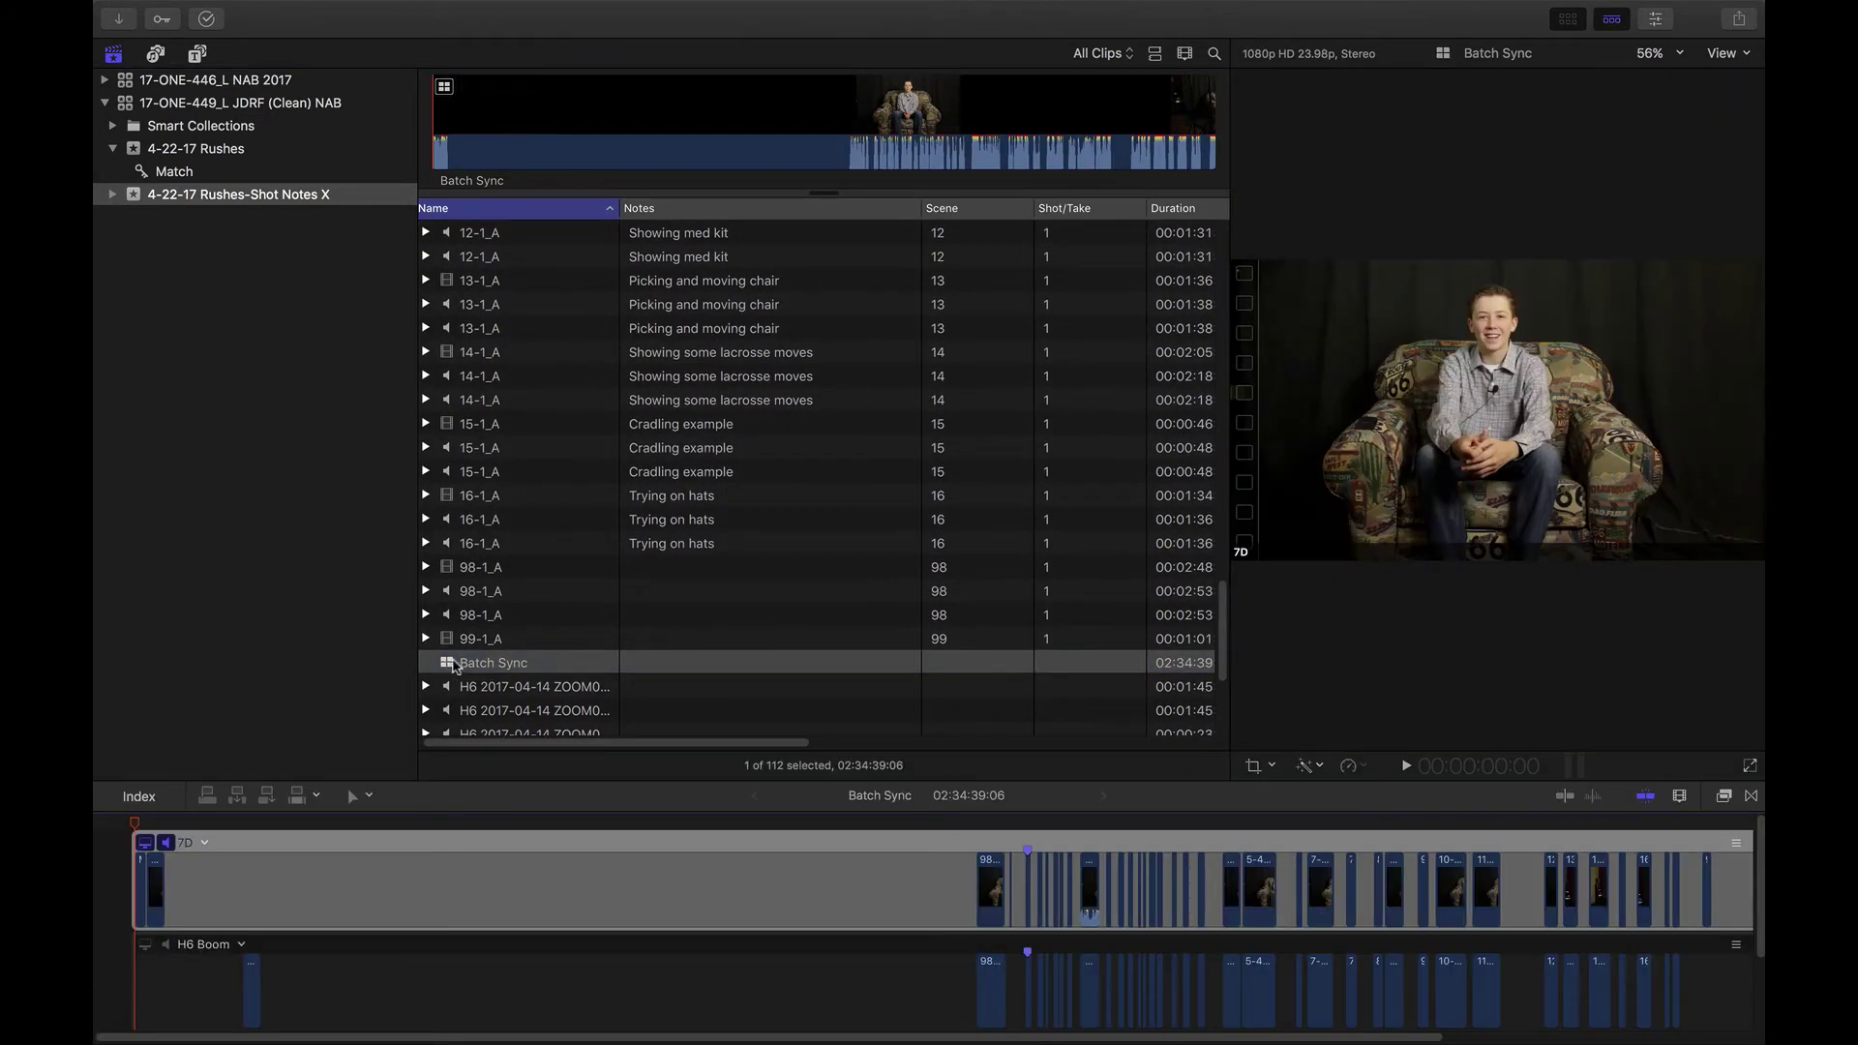
pyautogui.moveTo(1007, 792); pyautogui.dragTo(986, 490)
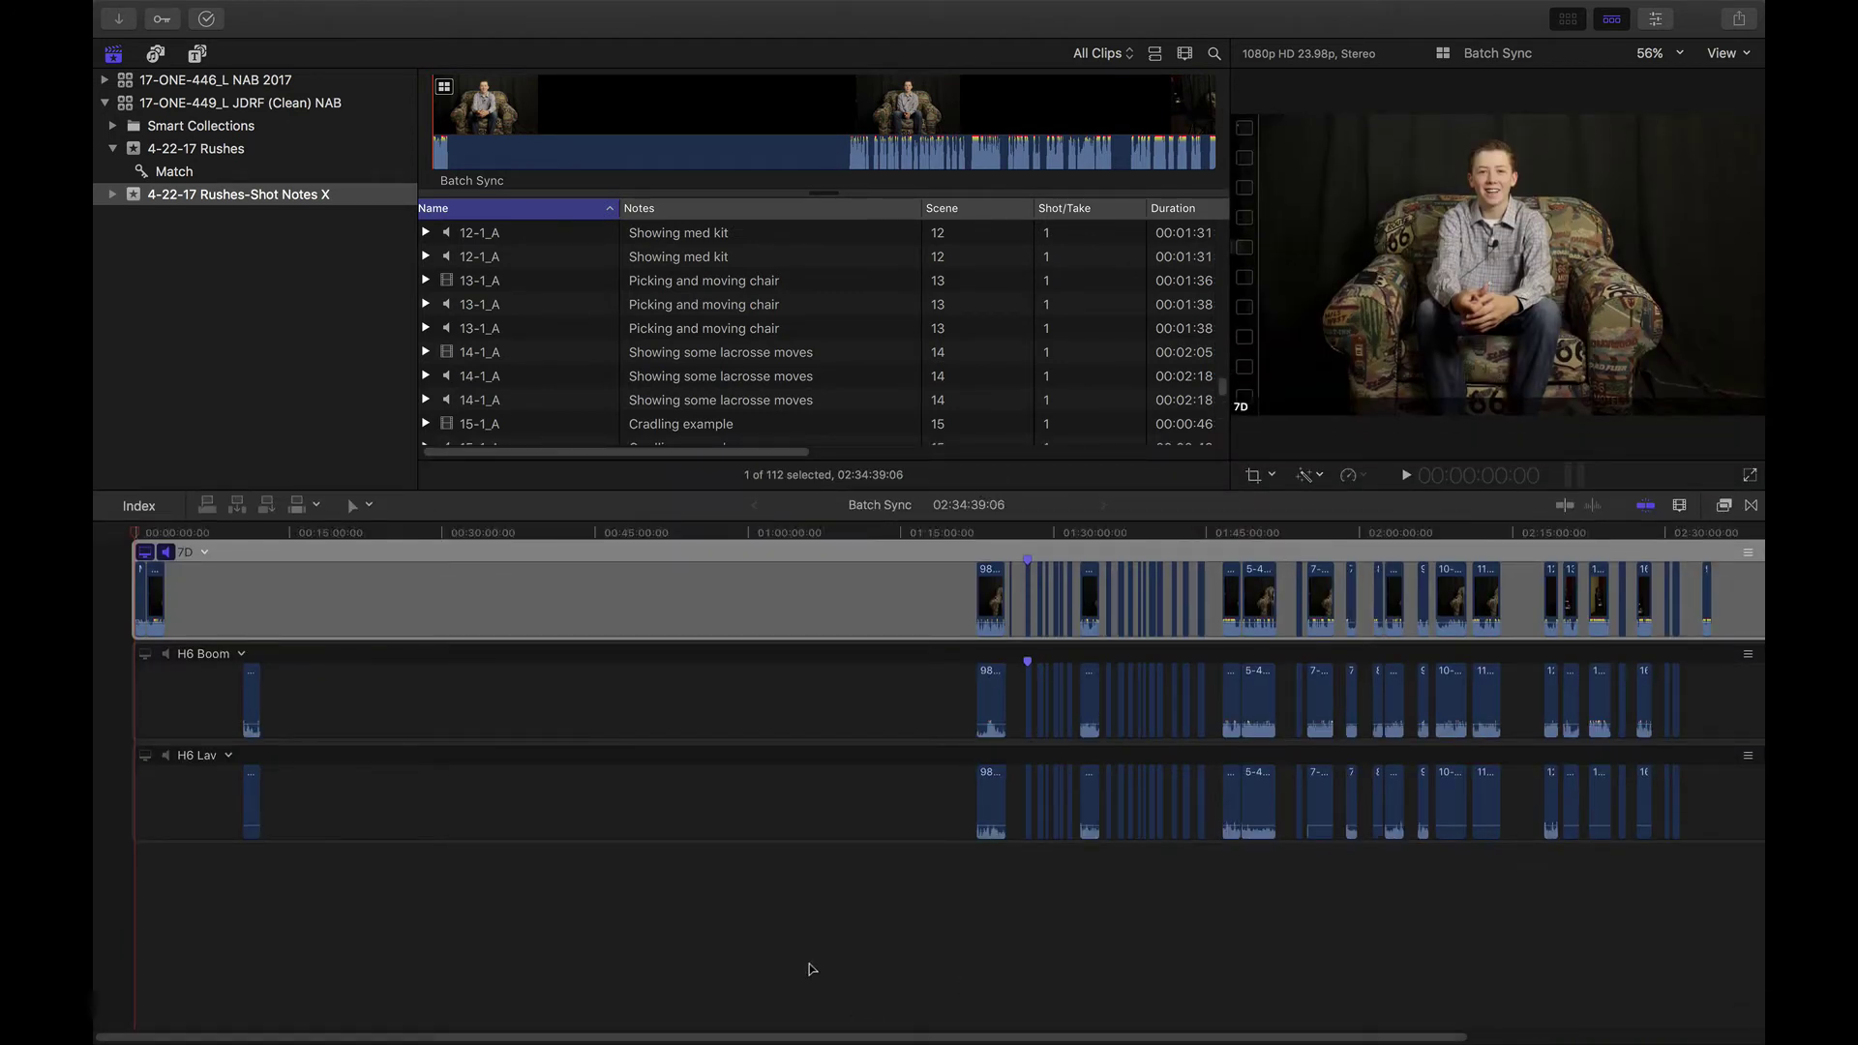
# Zoom in and scroll through the synced 7D, H6 Boom and H6 Lav angles.
pyautogui.press('super+equal')
pyautogui.press('super+equal')
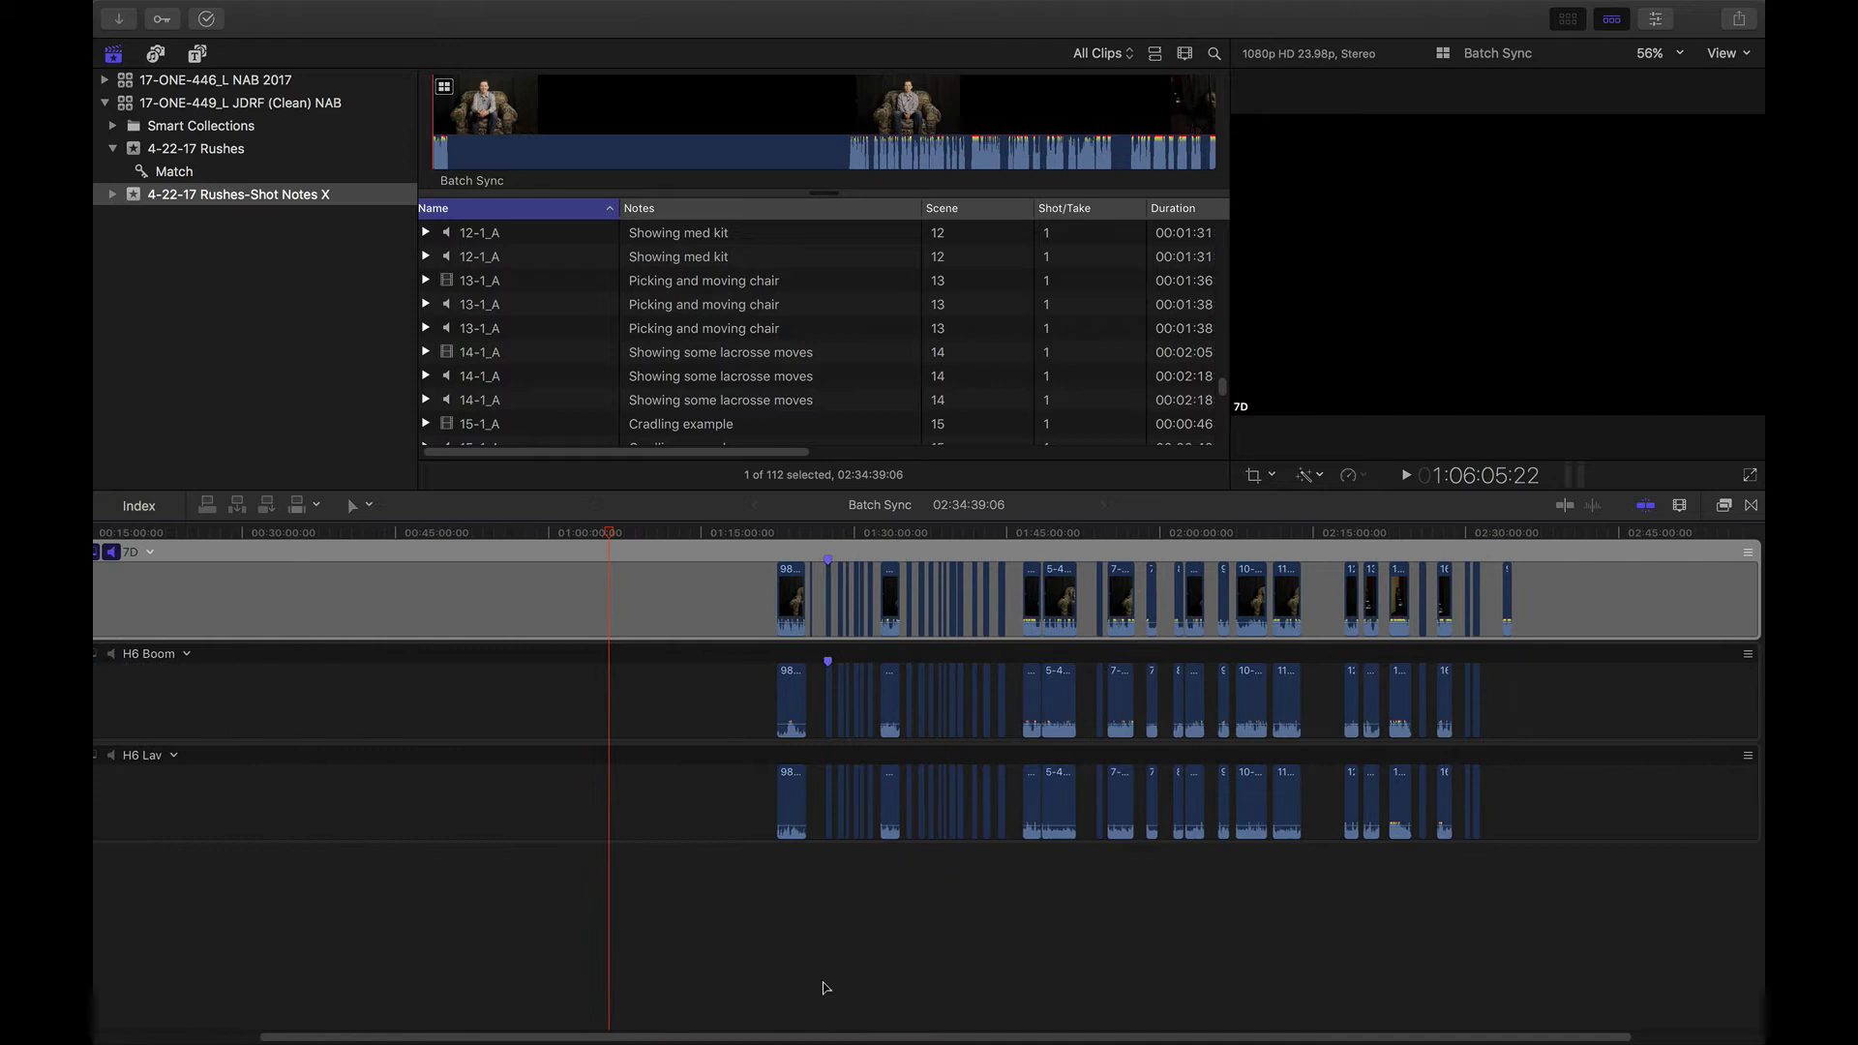
pyautogui.press('super+equal')
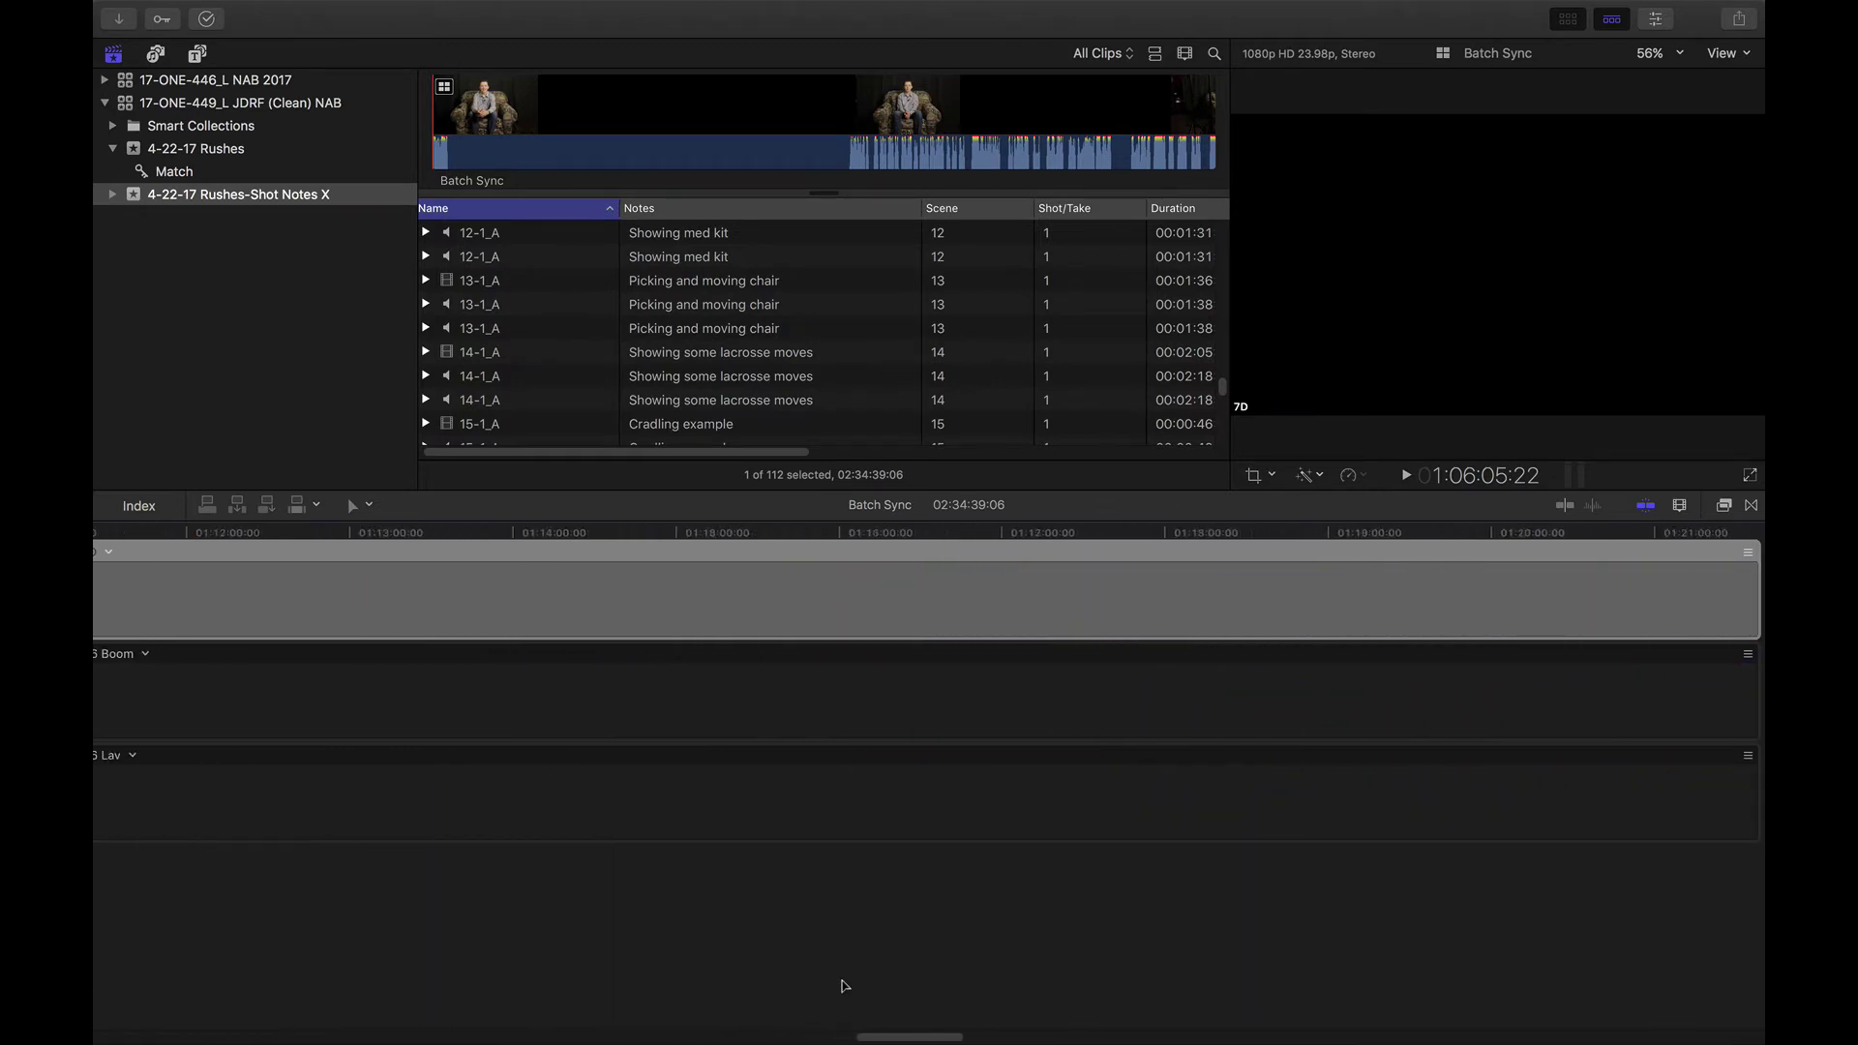
pyautogui.hscroll(-5, 842, 985)
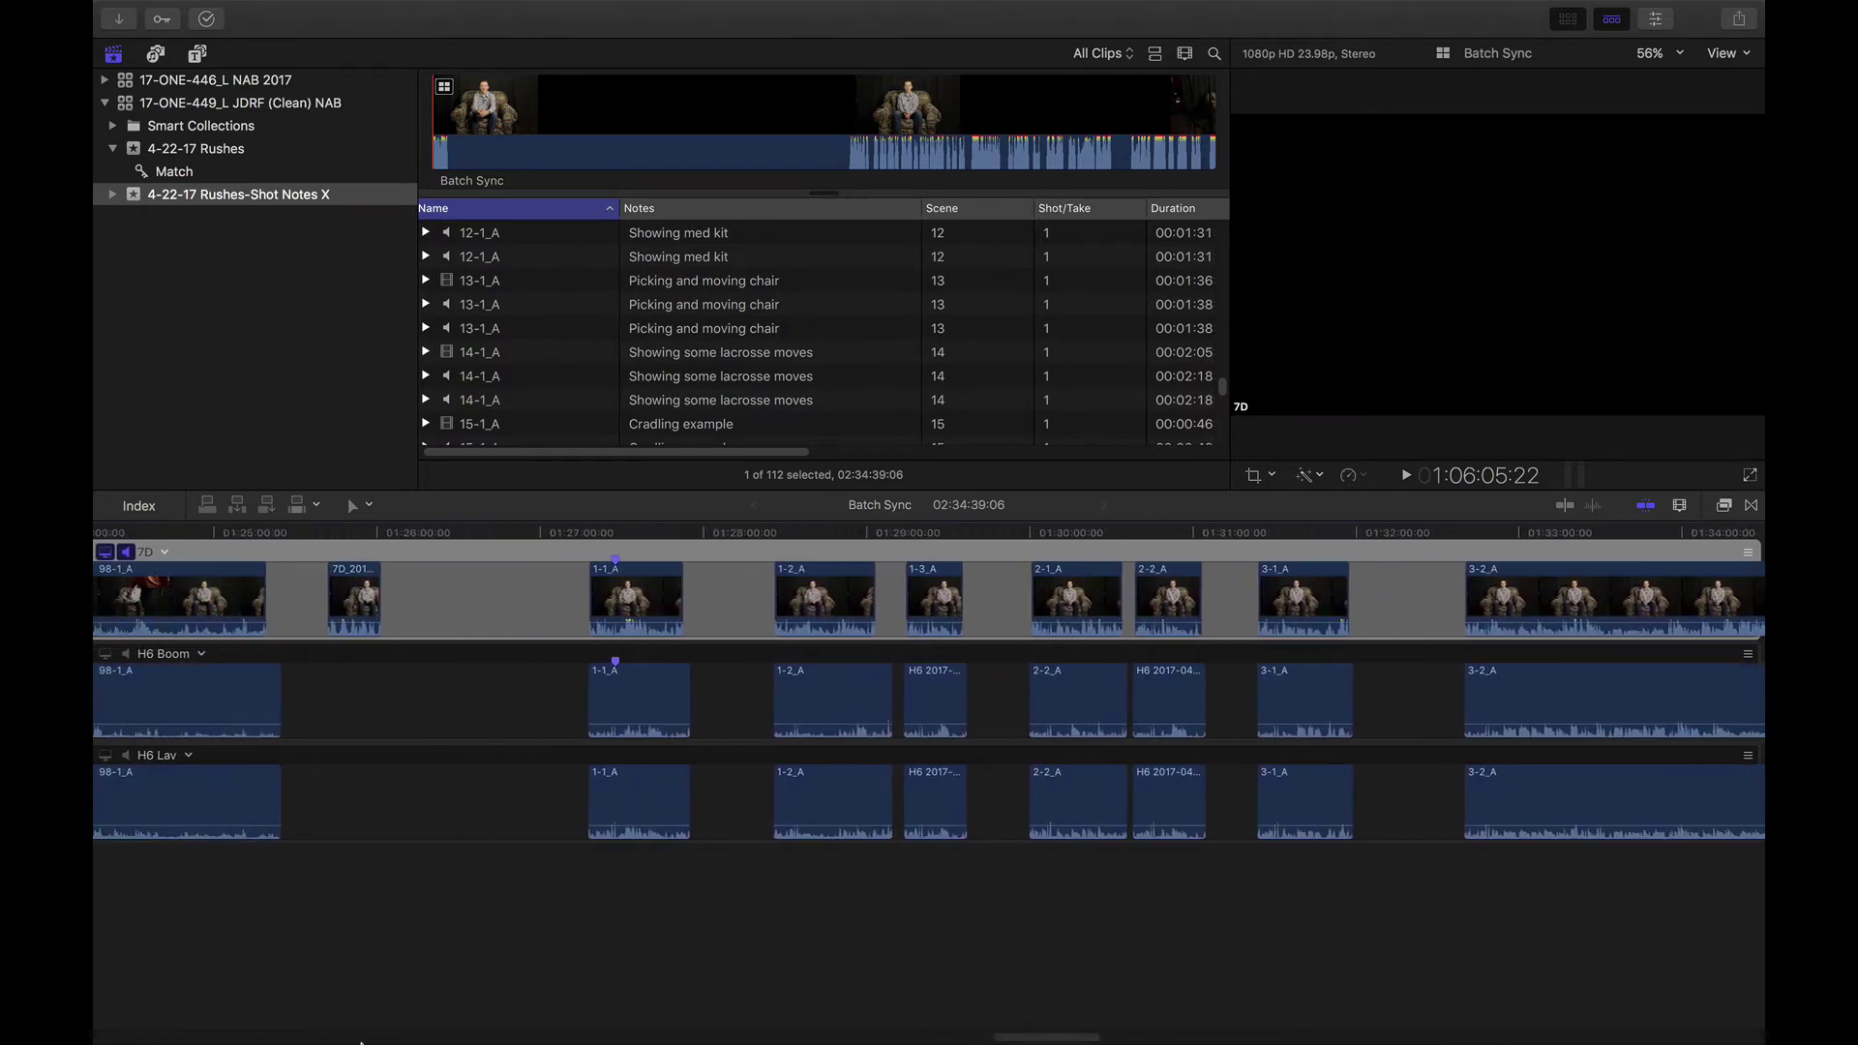
pyautogui.hscroll(-5, 726, 805)
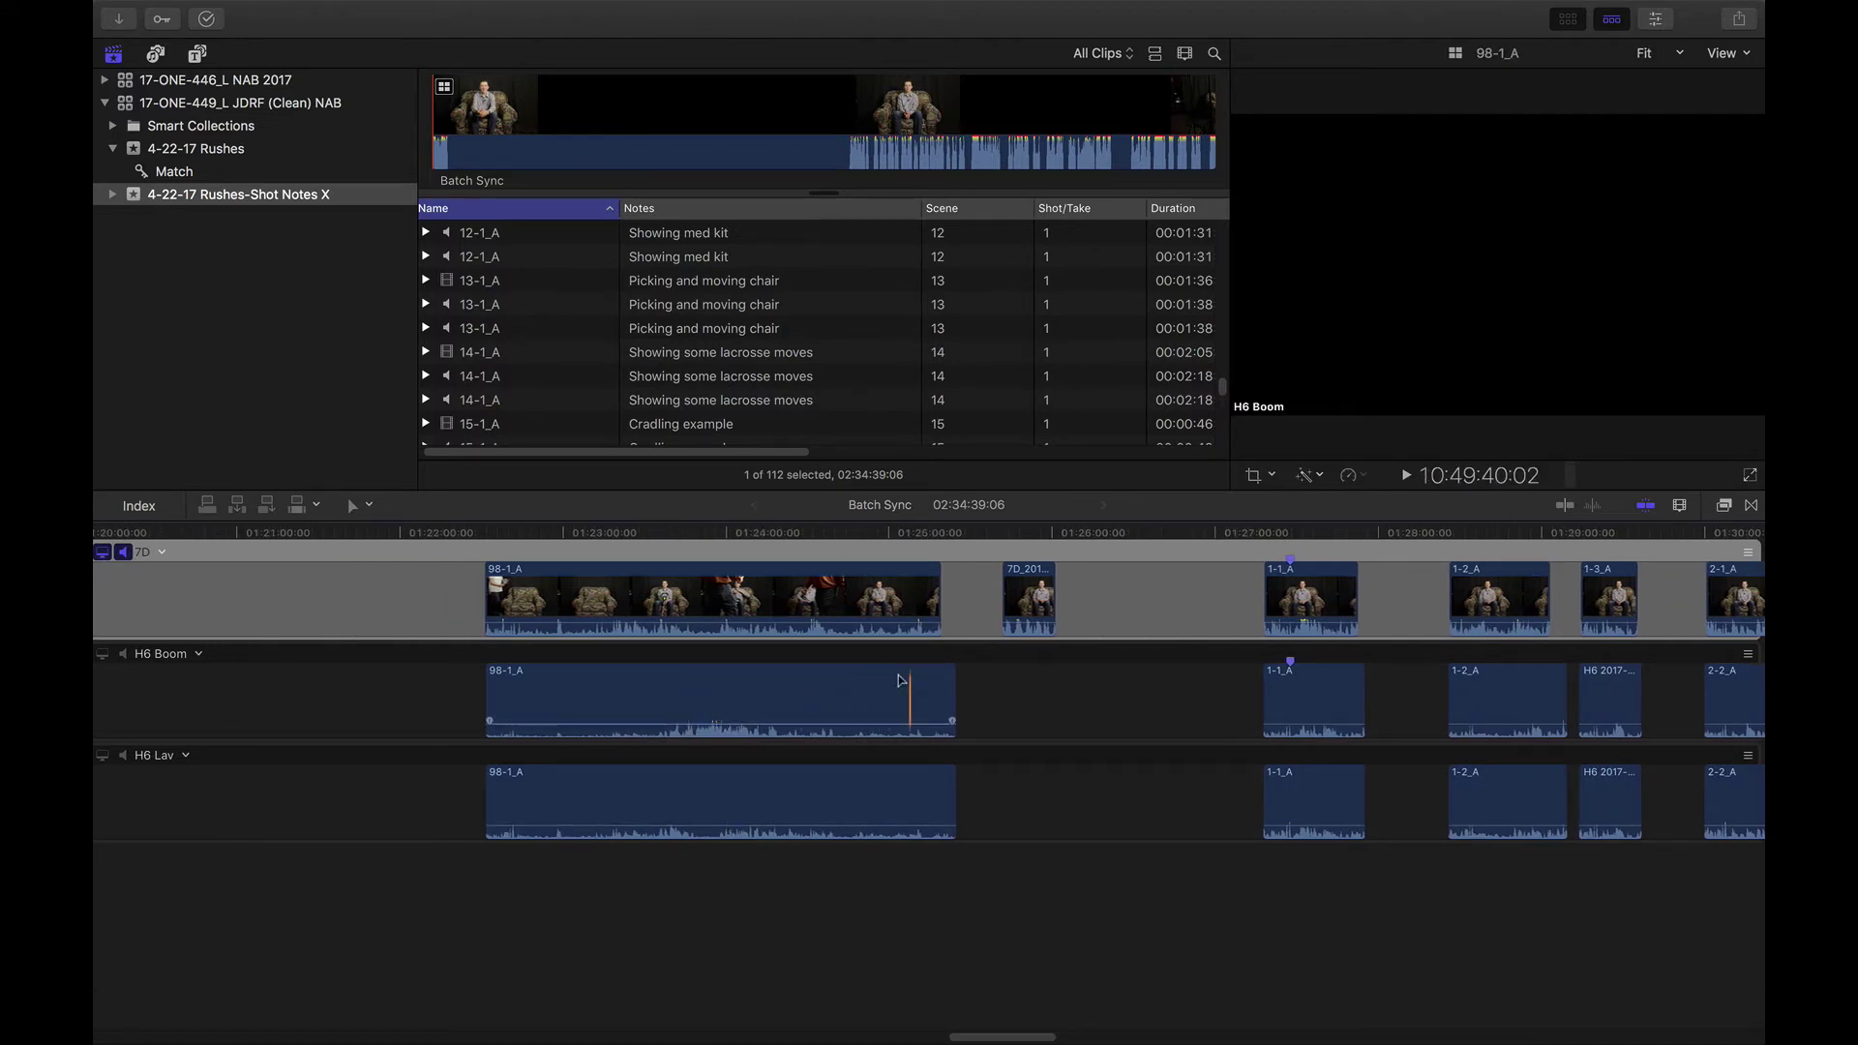
pyautogui.hscroll(5, 843, 681)
pyautogui.hscroll(15, 838, 679)
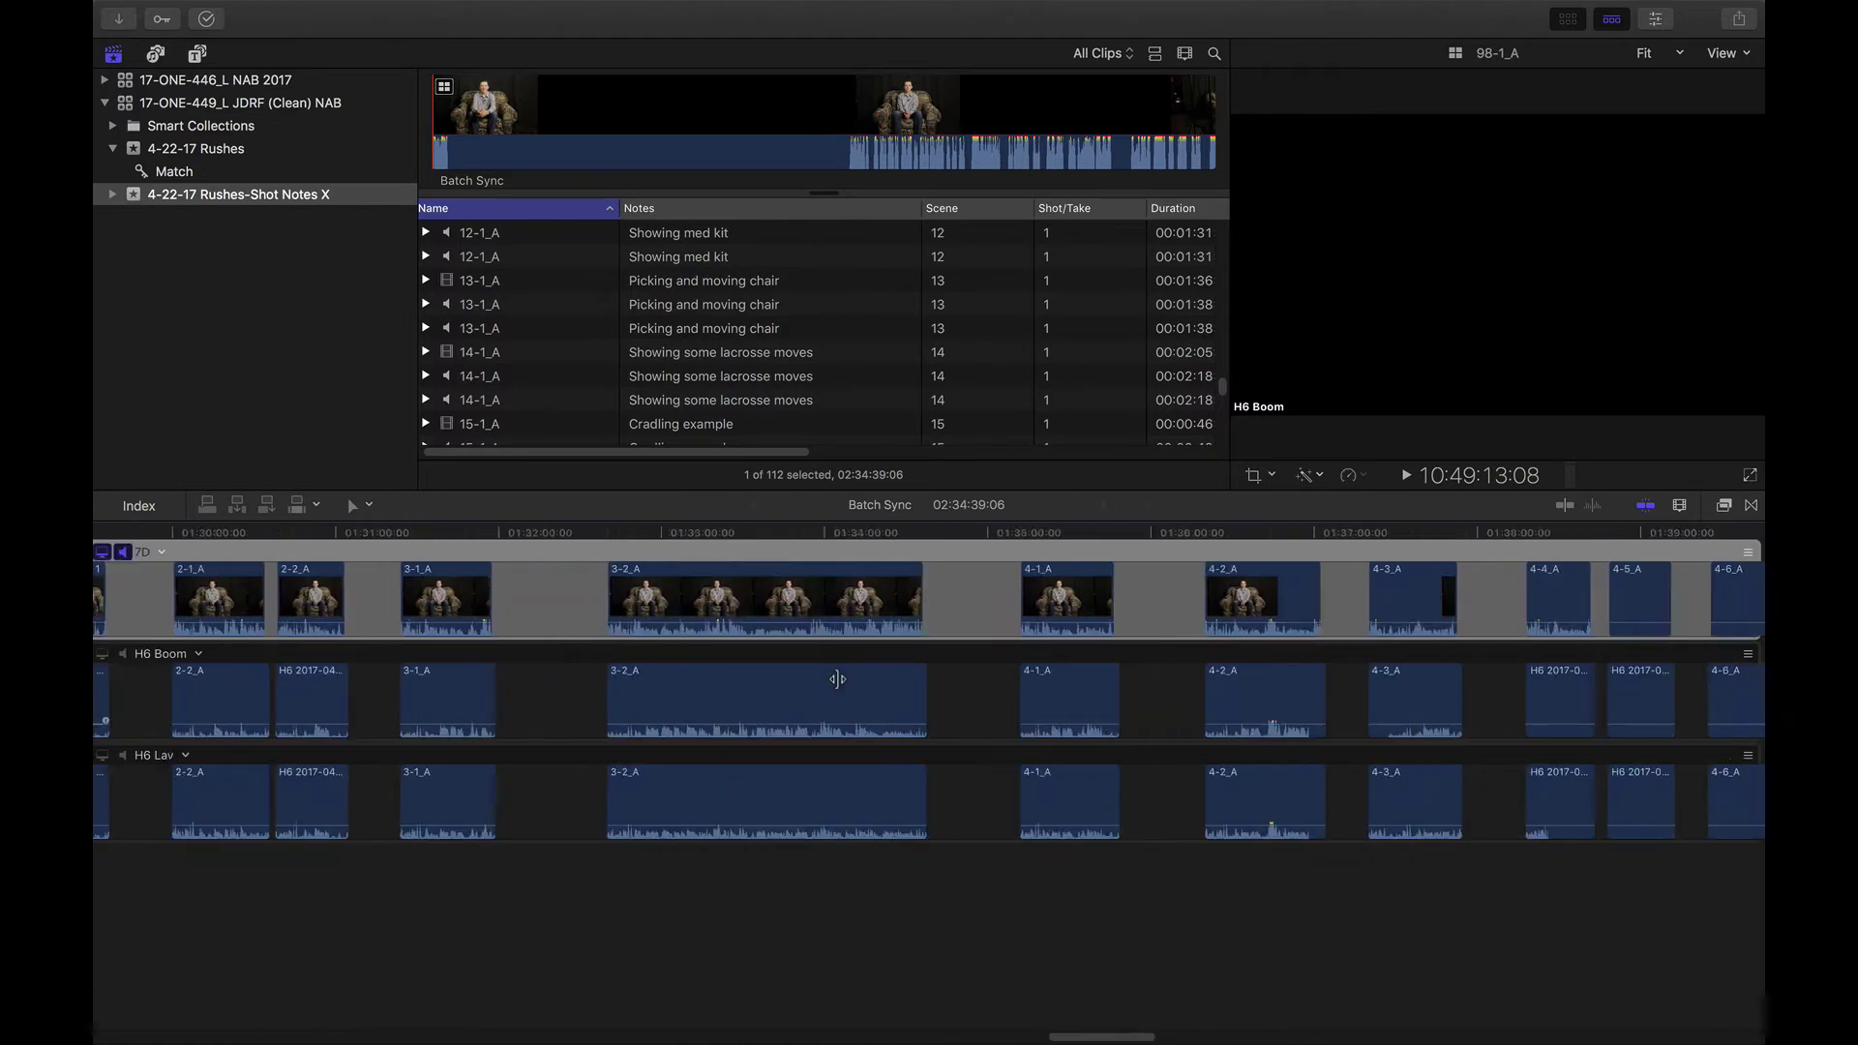
pyautogui.hscroll(10, 838, 683)
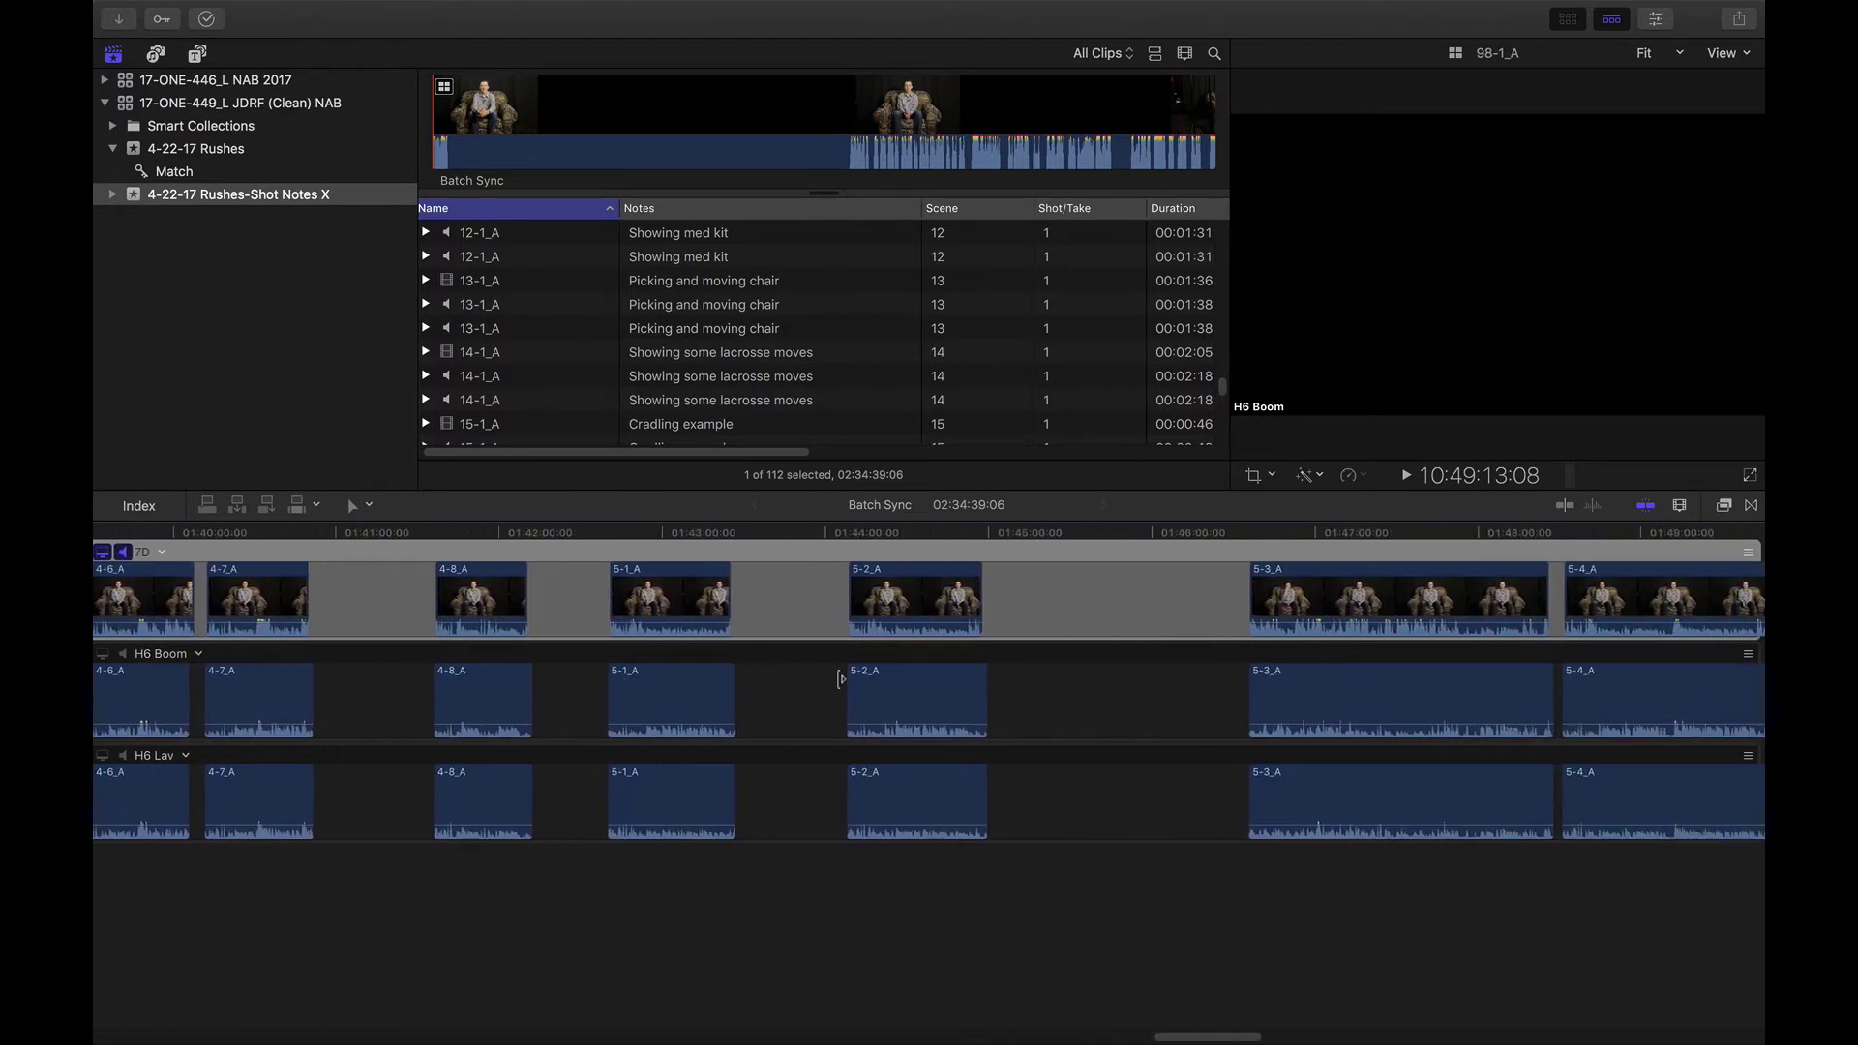
pyautogui.hscroll(5, 838, 683)
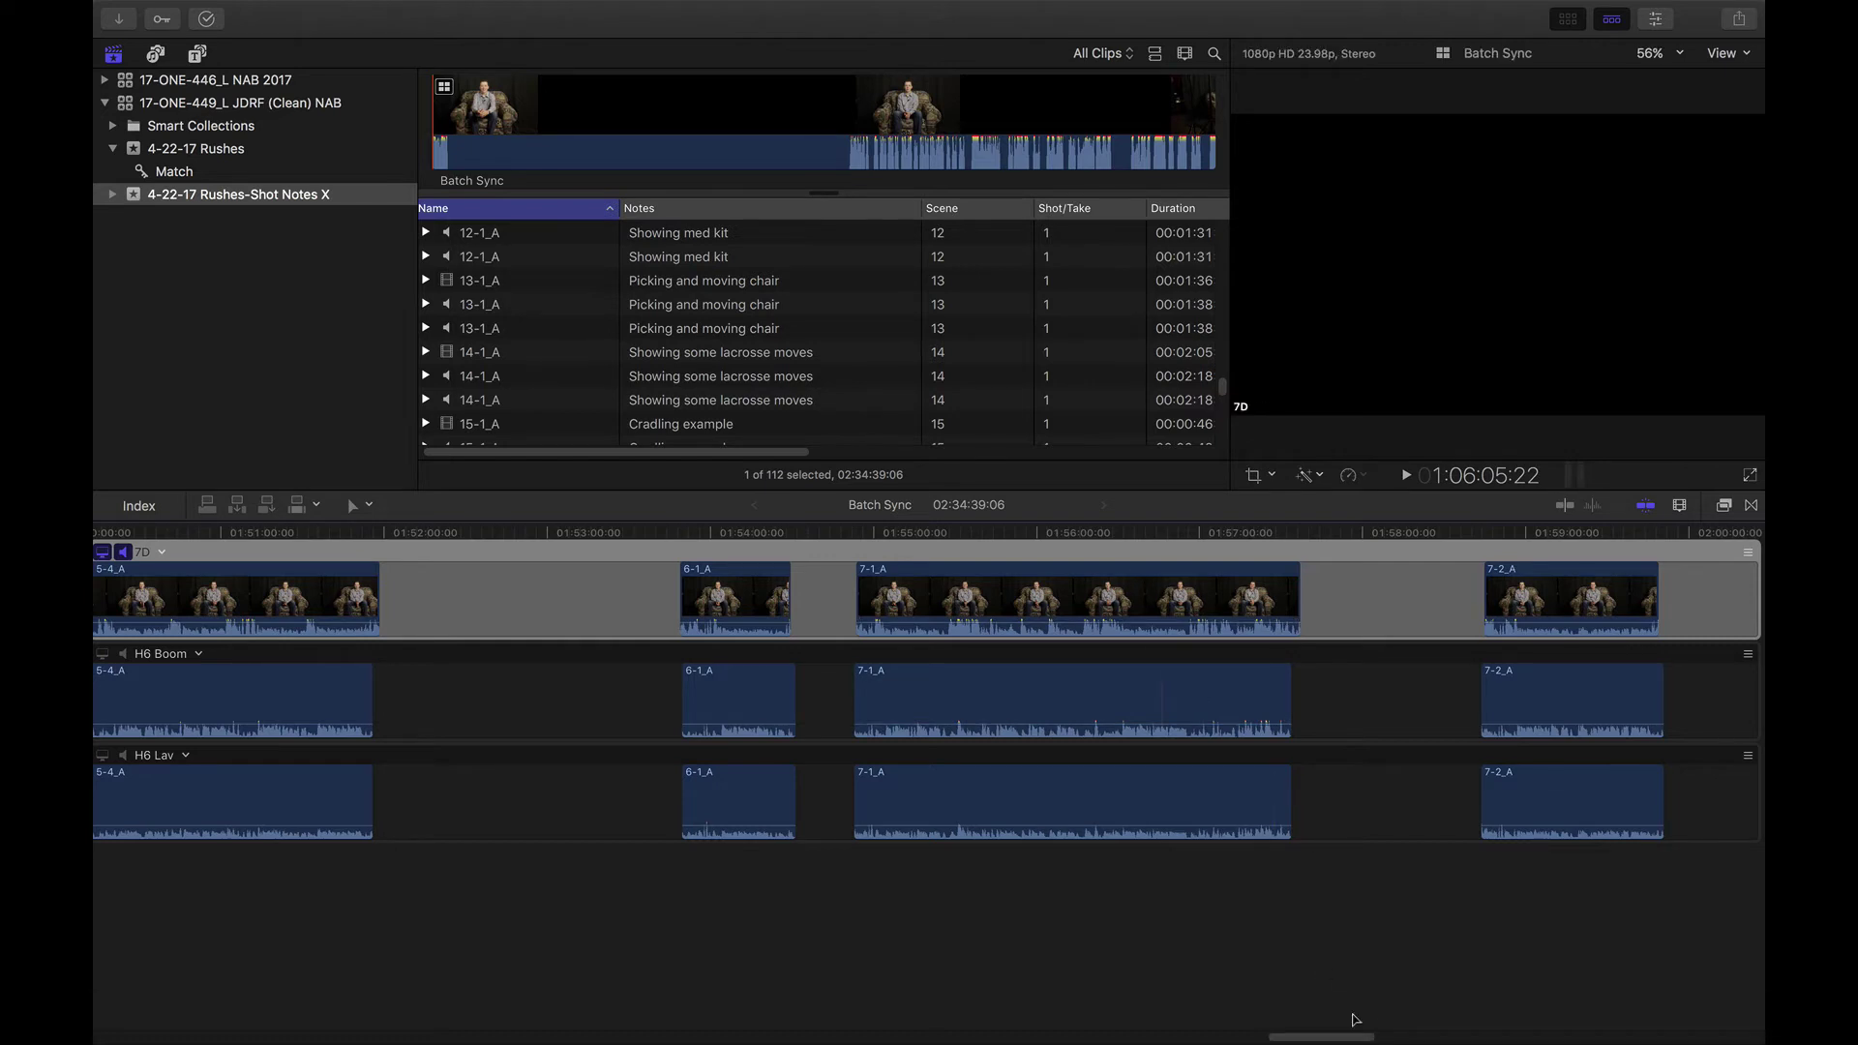
# Zoom to fit the whole sequence and delete the stray clips at the timeline's start.
pyautogui.moveTo(1348, 1034); pyautogui.dragTo(160, 1017)
pyautogui.hscroll(10, 634, 958)
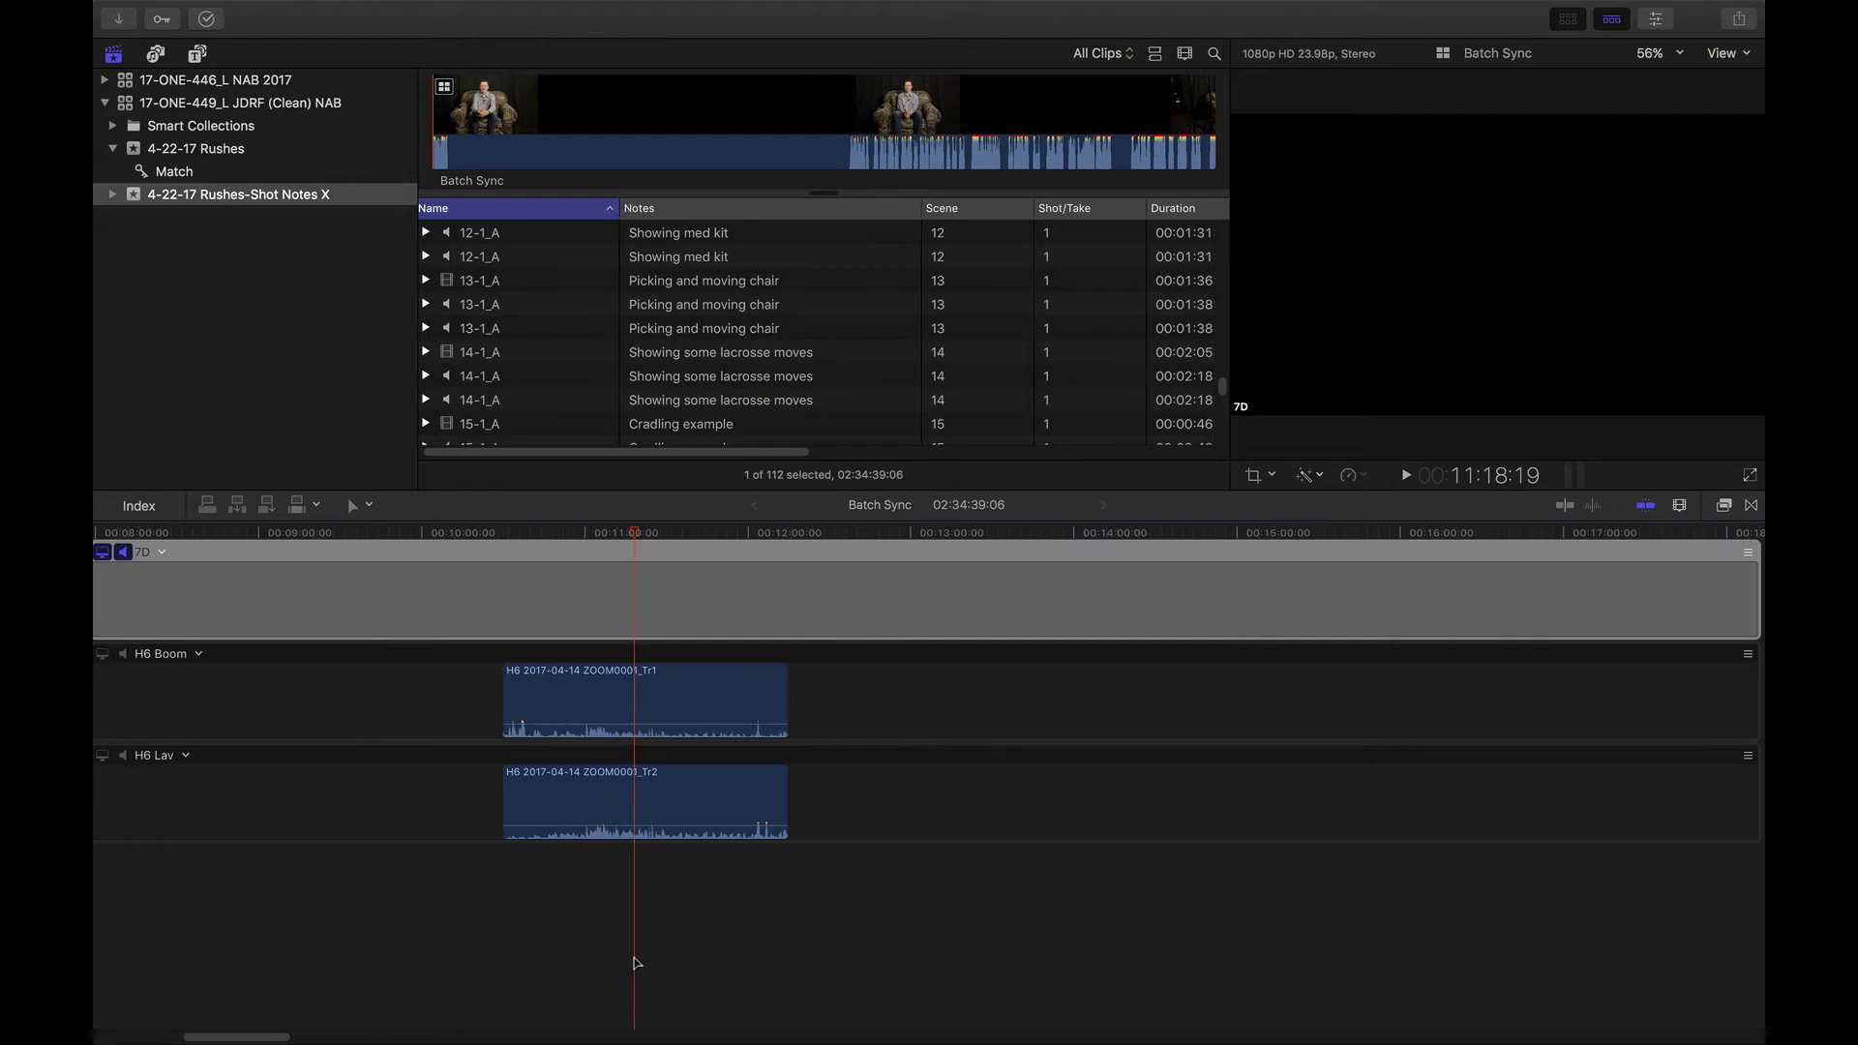
pyautogui.hotkey('shift', 'z')
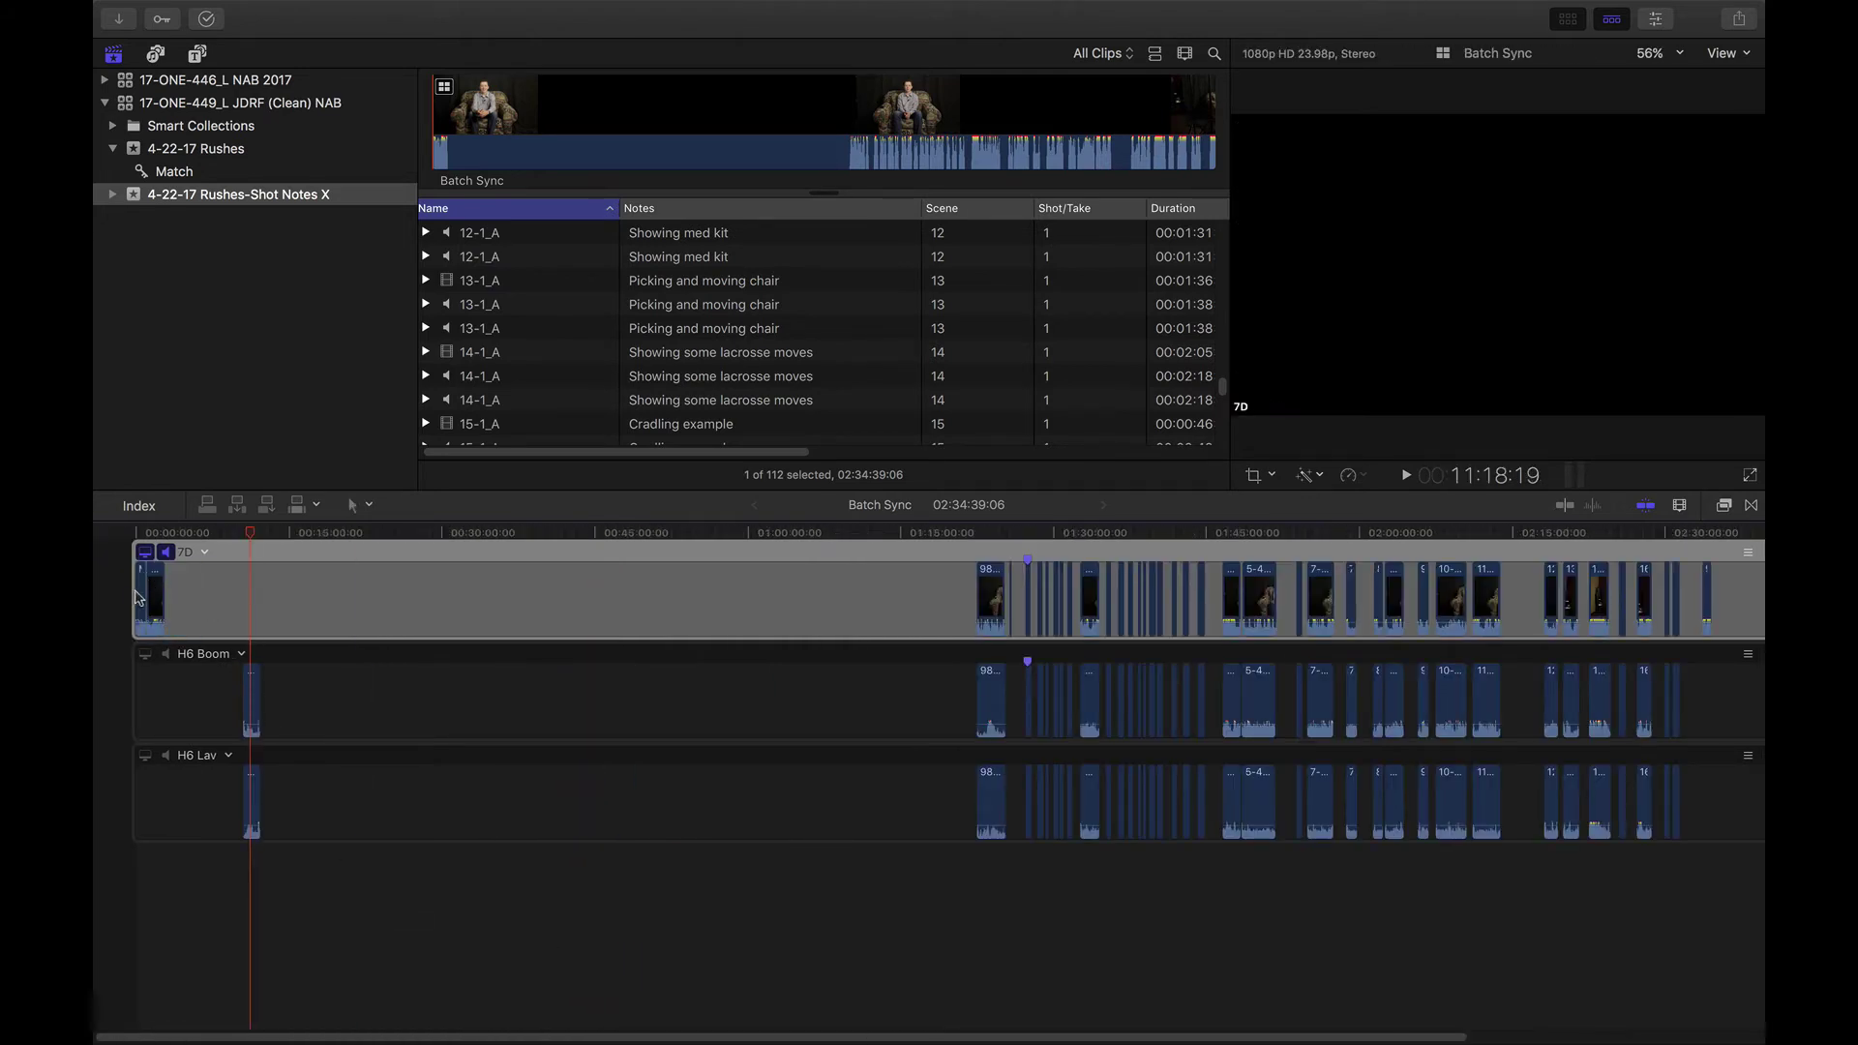
pyautogui.moveTo(229, 741); pyautogui.dragTo(111, 580)
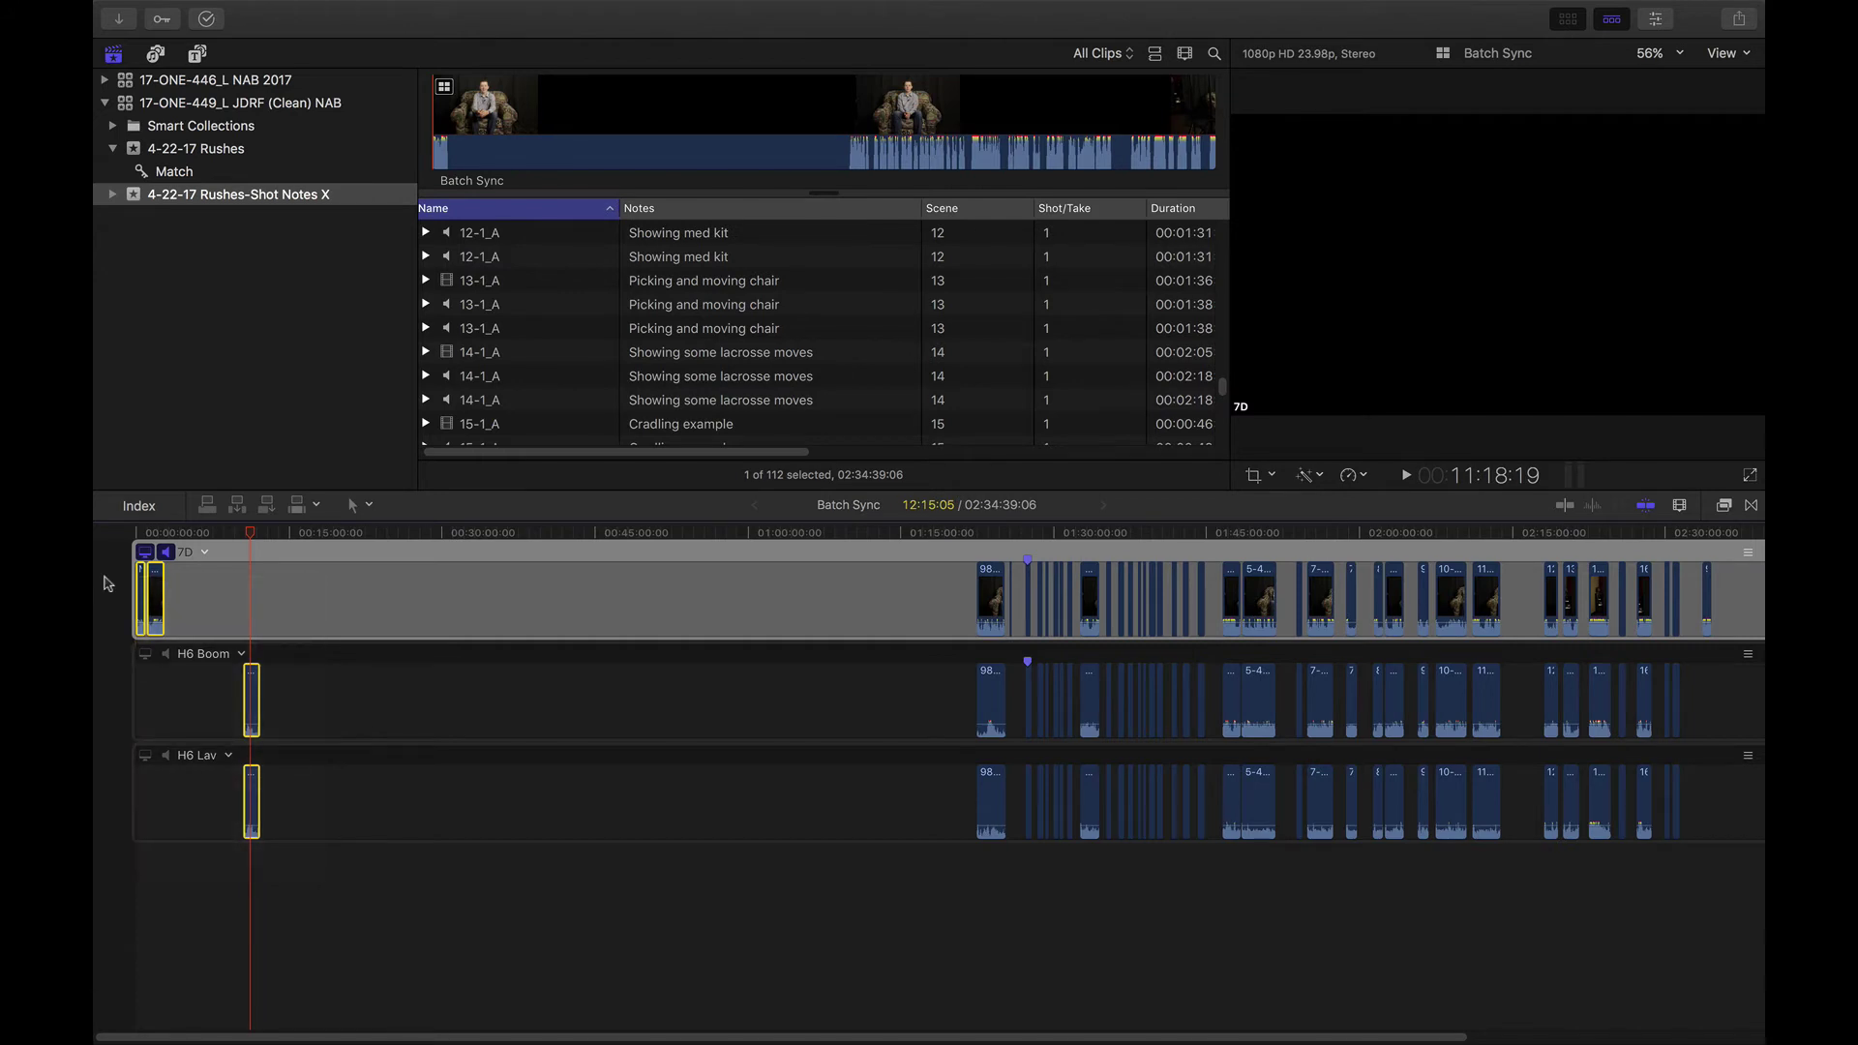
pyautogui.press('Delete')
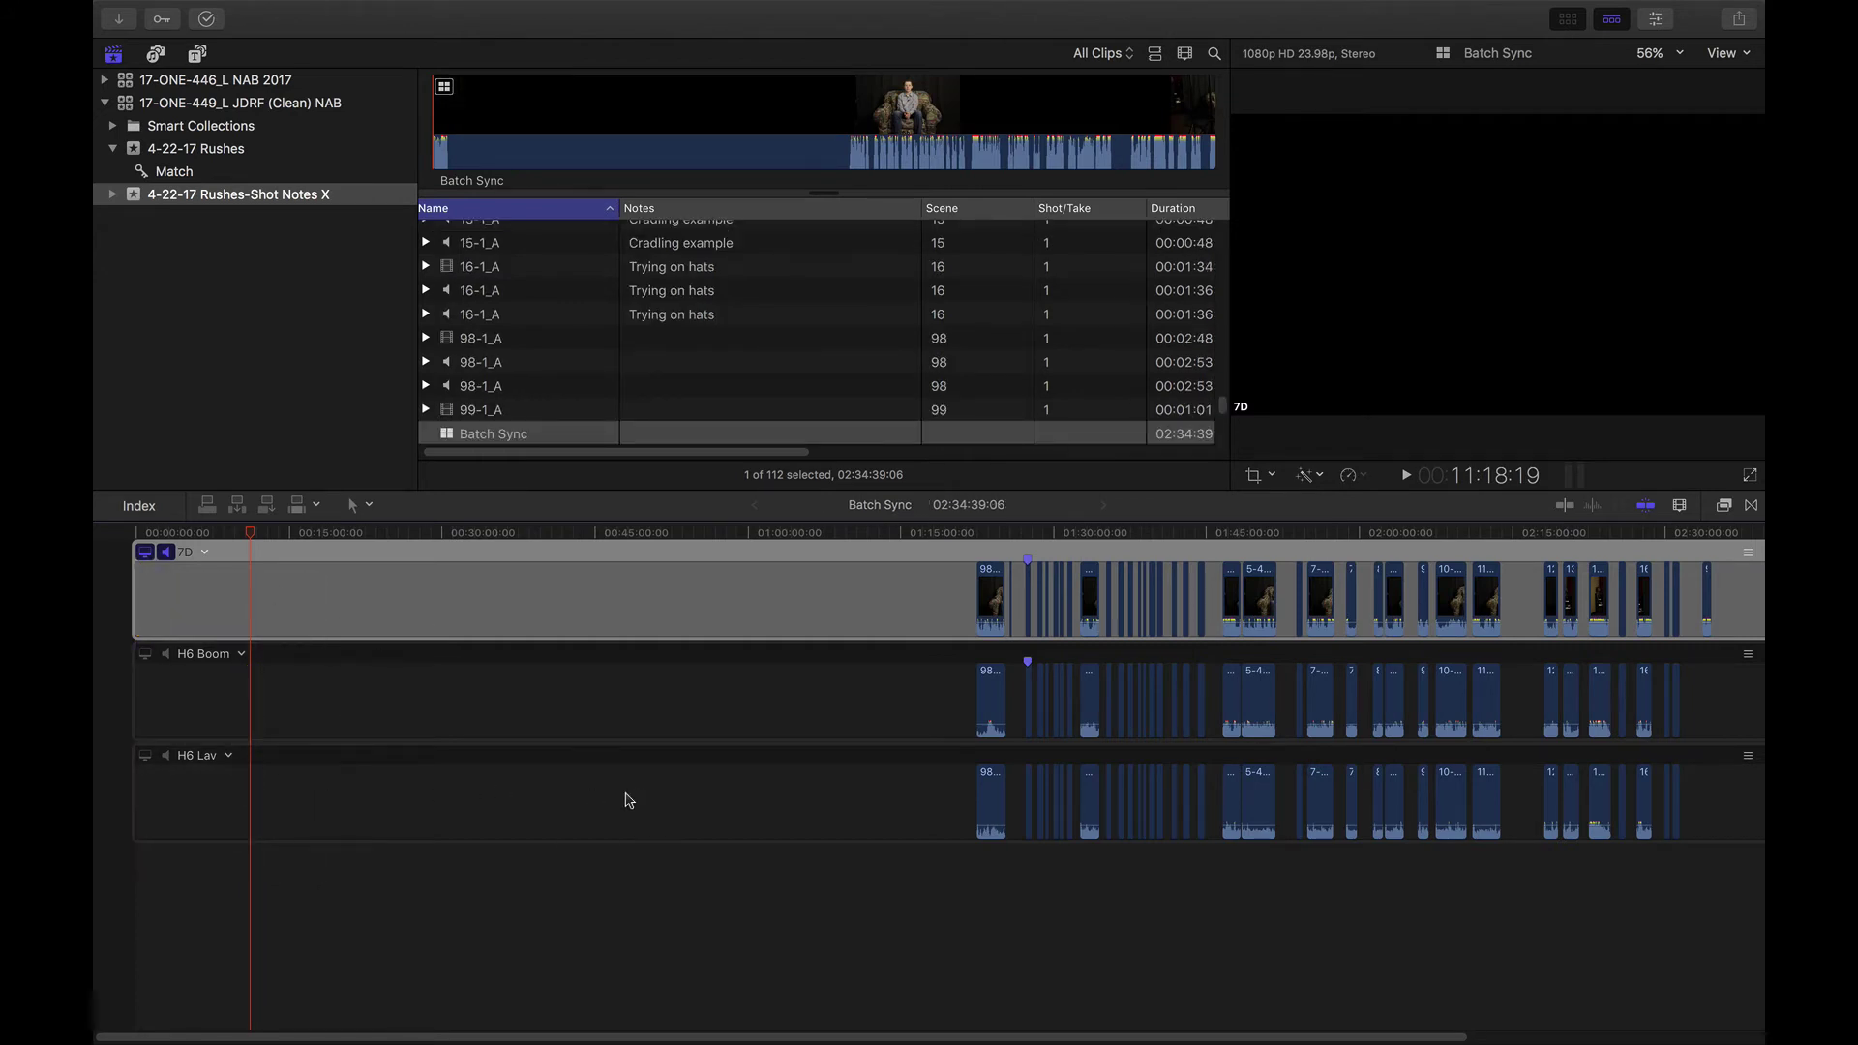
# Delete the lone stray clip at the end of the timeline.
pyautogui.hscroll(5, 627, 799)
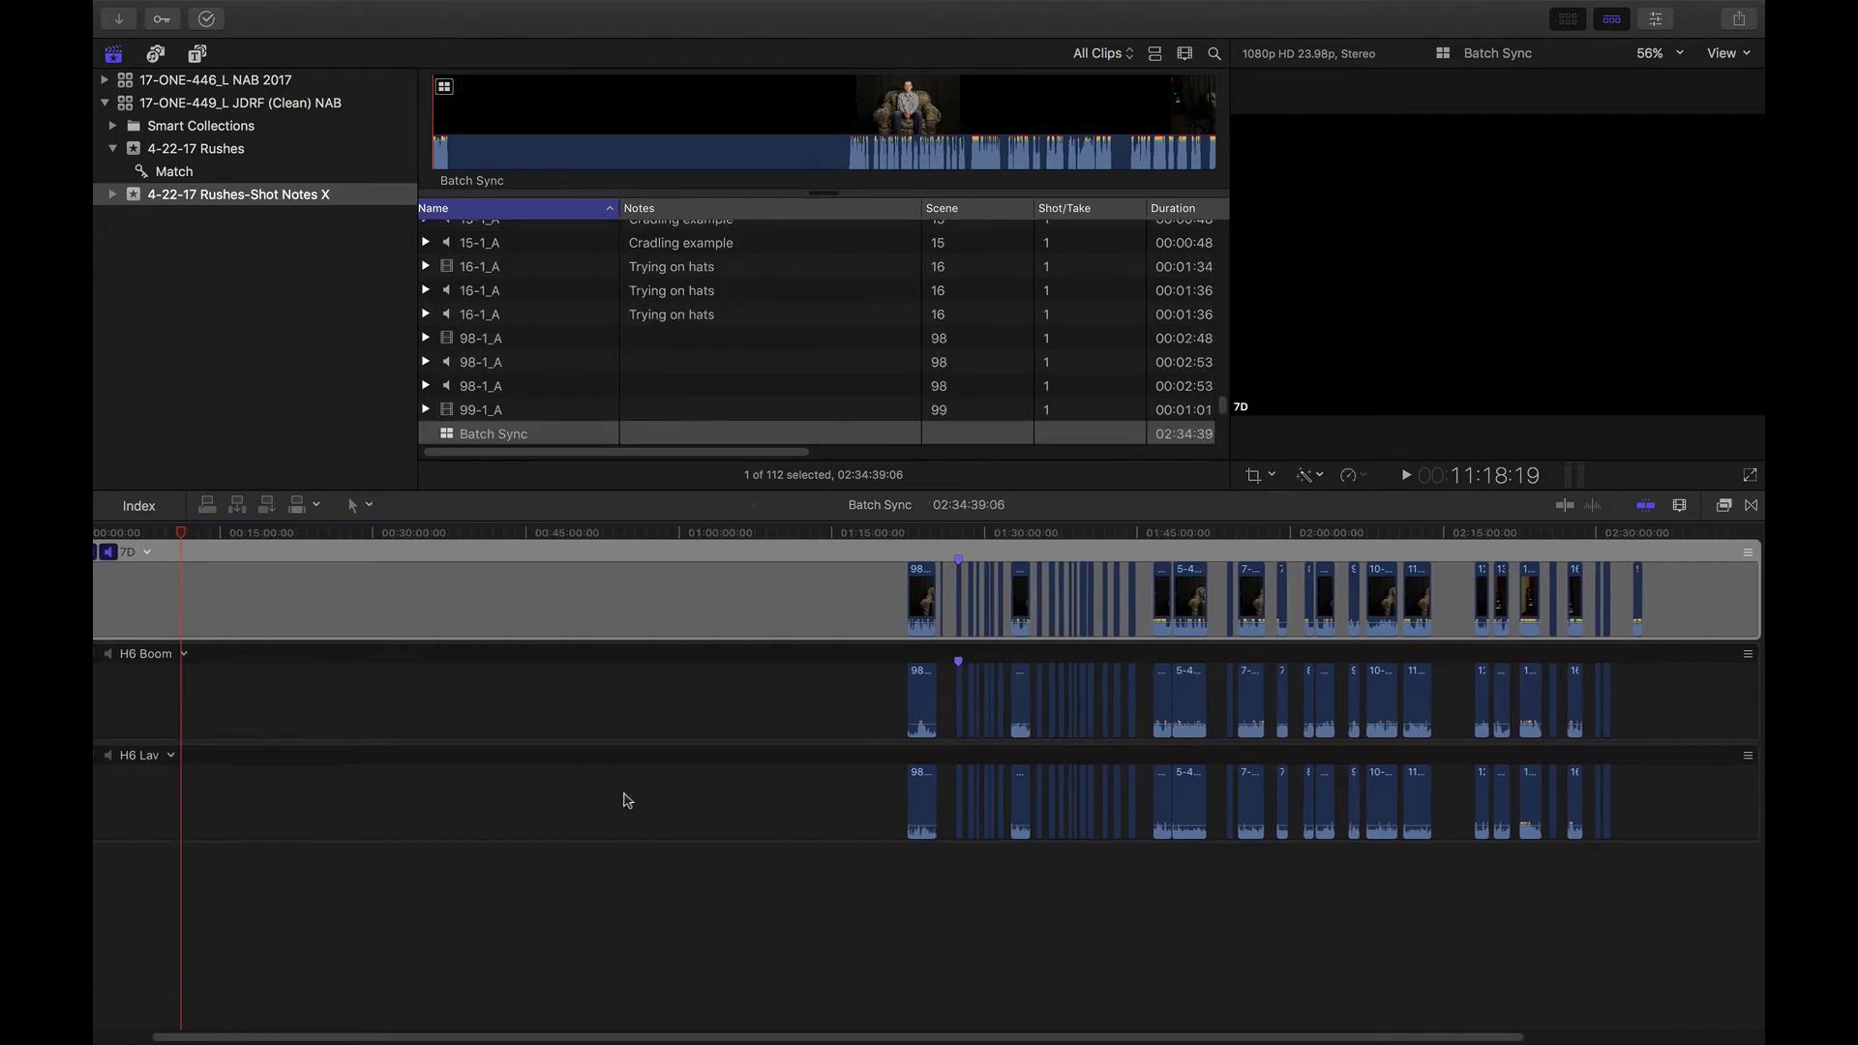
pyautogui.moveTo(1614, 593); pyautogui.dragTo(1539, 618)
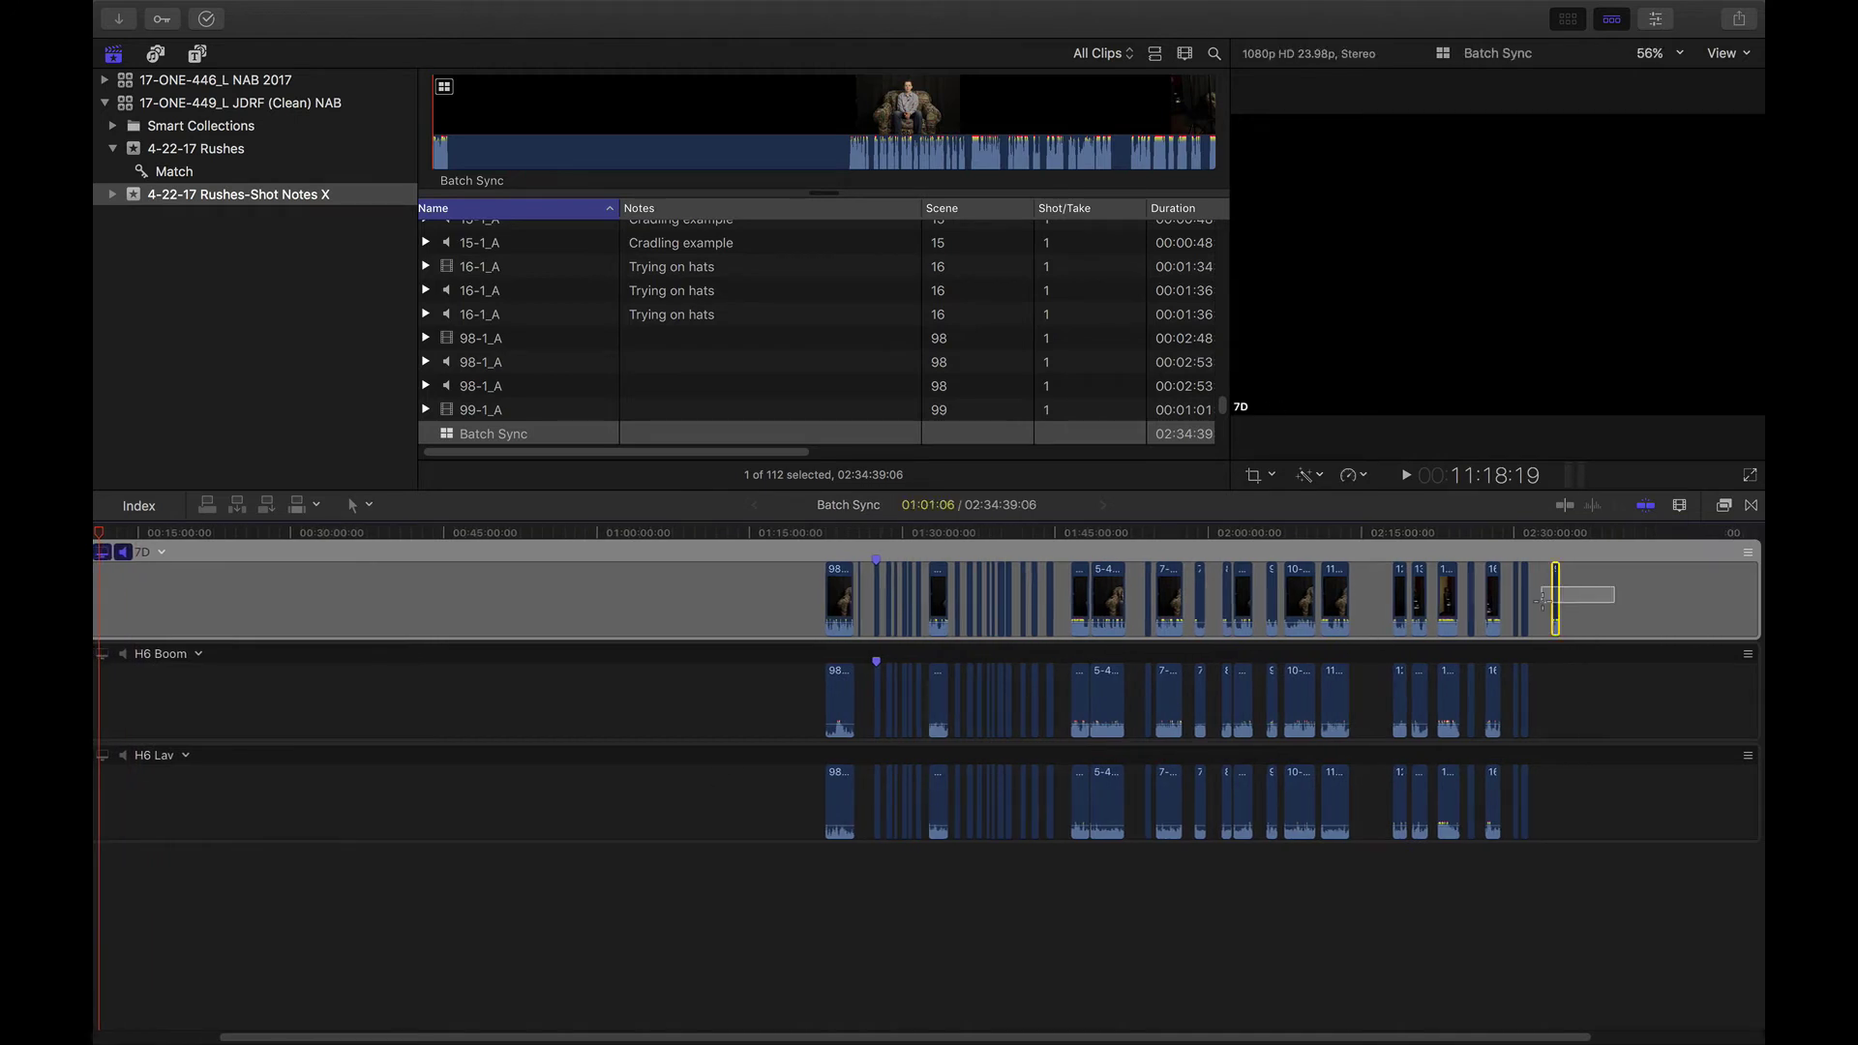
pyautogui.press('Delete')
# Zoom in and delete the short stray clip in the 7D angle.
pyautogui.press('super+equal')
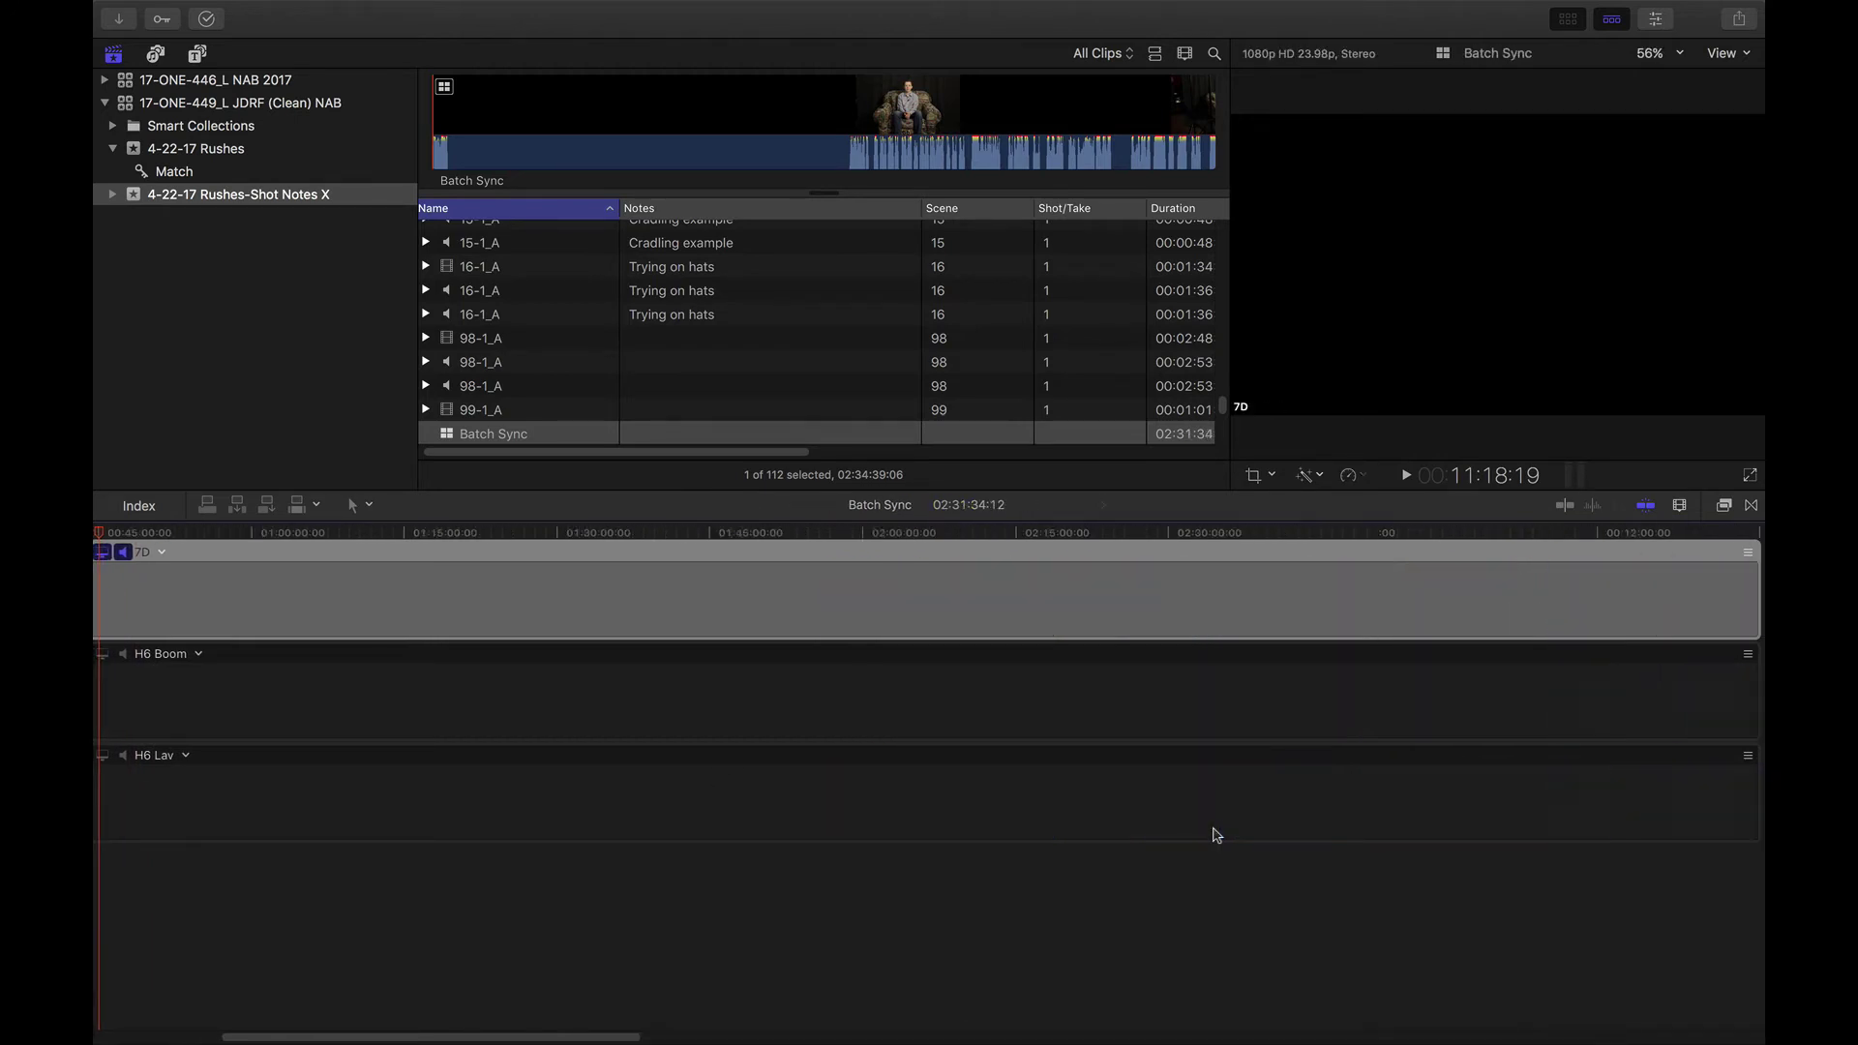
pyautogui.hscroll(5, 1090, 824)
pyautogui.hscroll(10, 1090, 824)
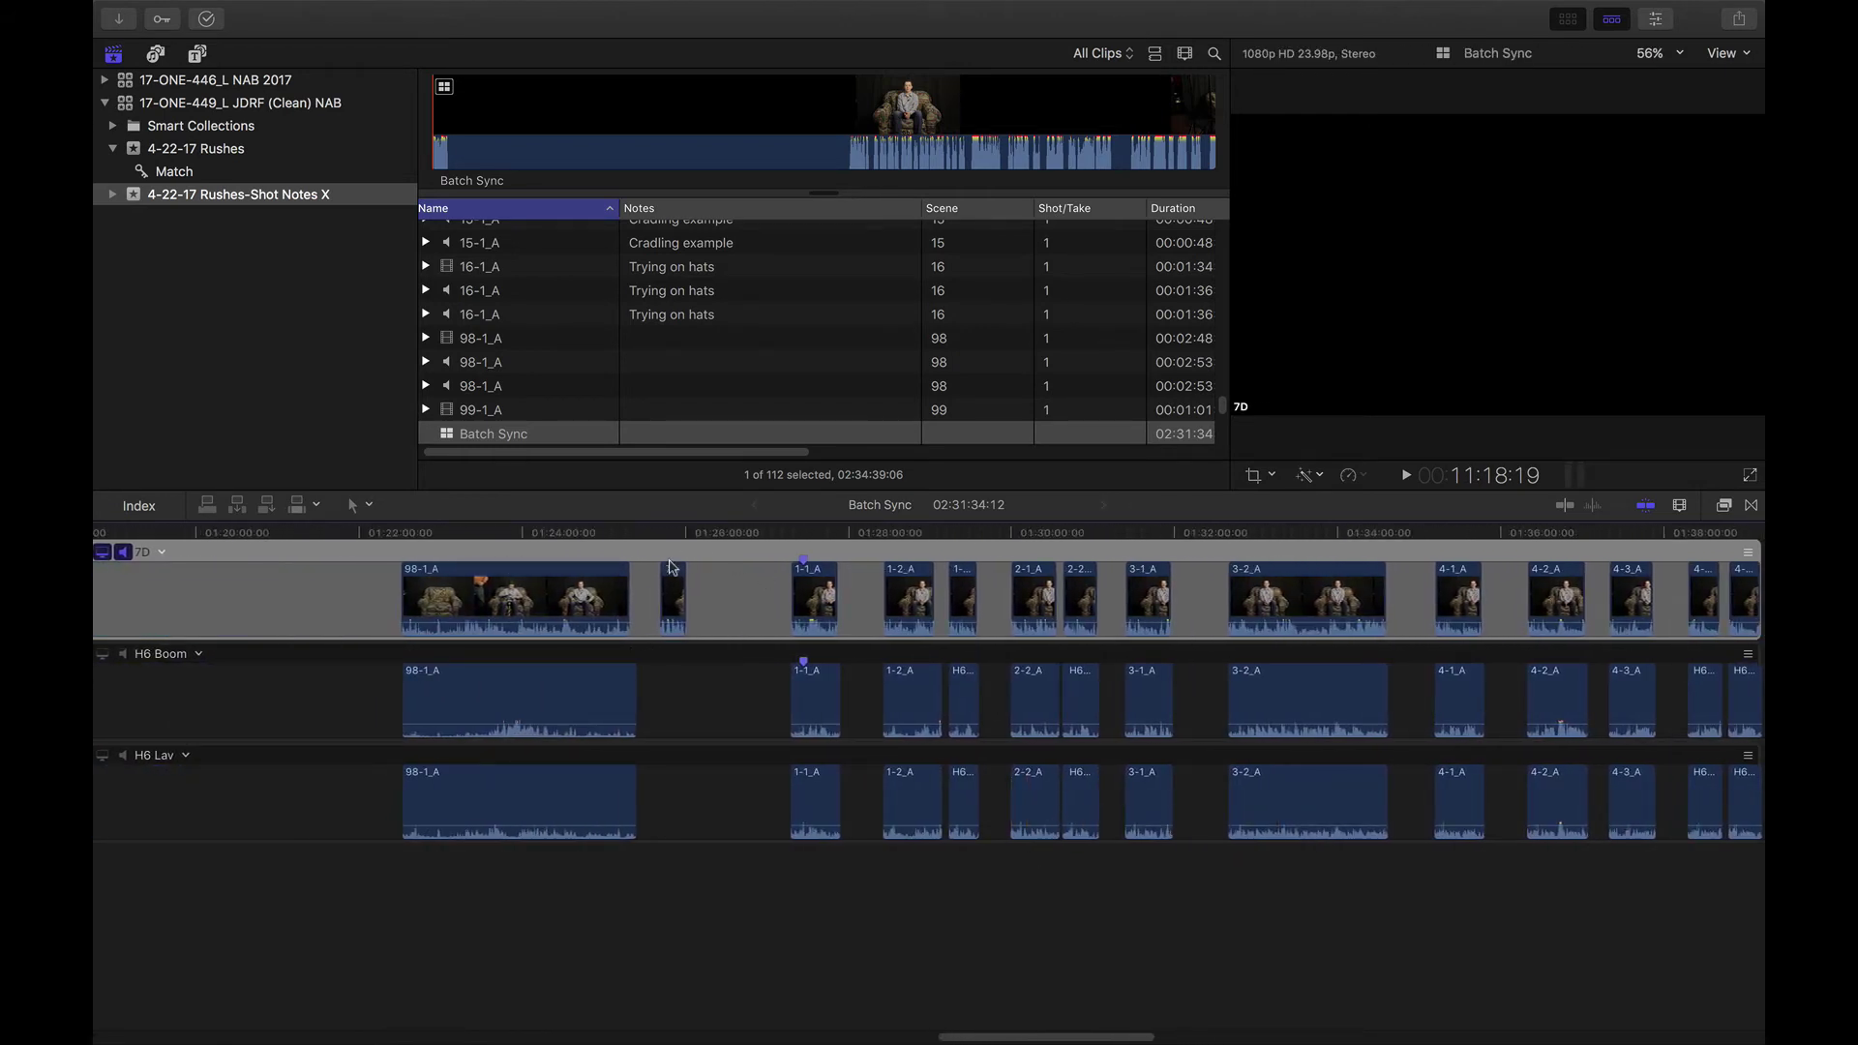
pyautogui.click(673, 587)
pyautogui.press('Delete')
# Scroll through the rest of the timeline to check for remaining stray clips.
pyautogui.hscroll(5, 674, 588)
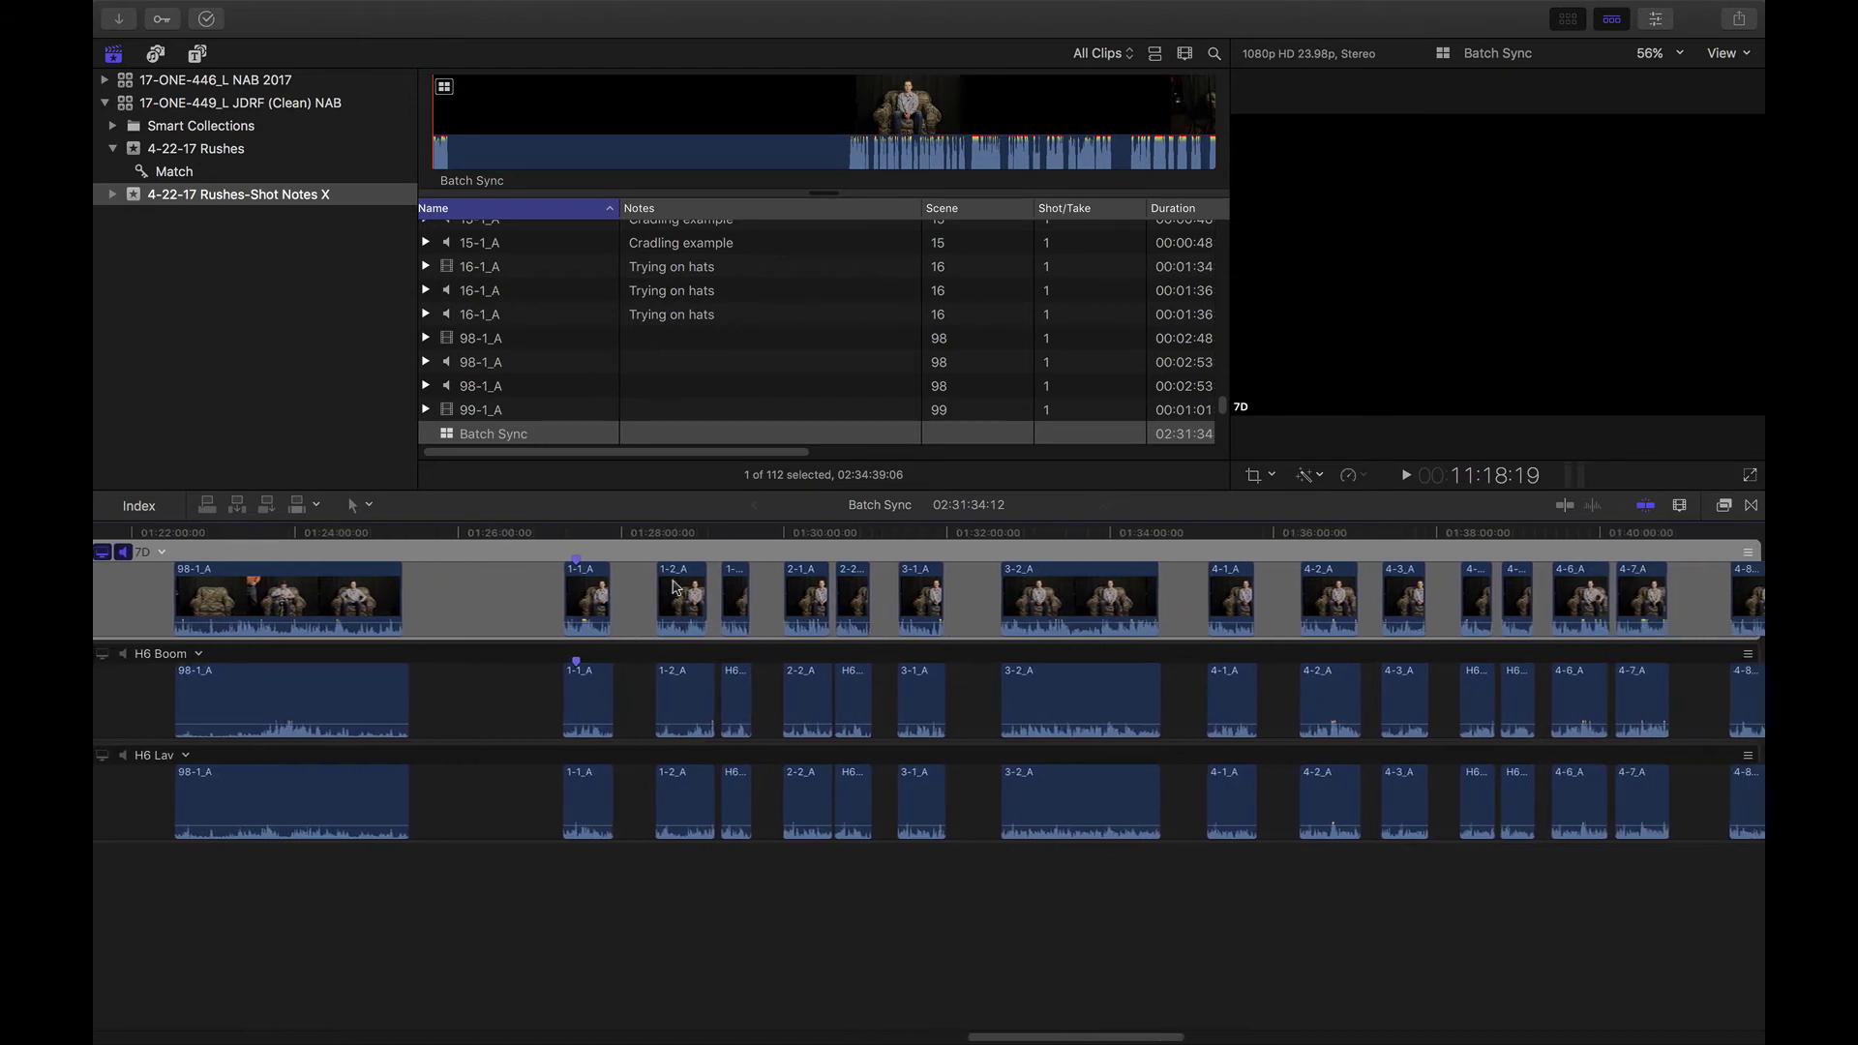
pyautogui.hscroll(15, 674, 588)
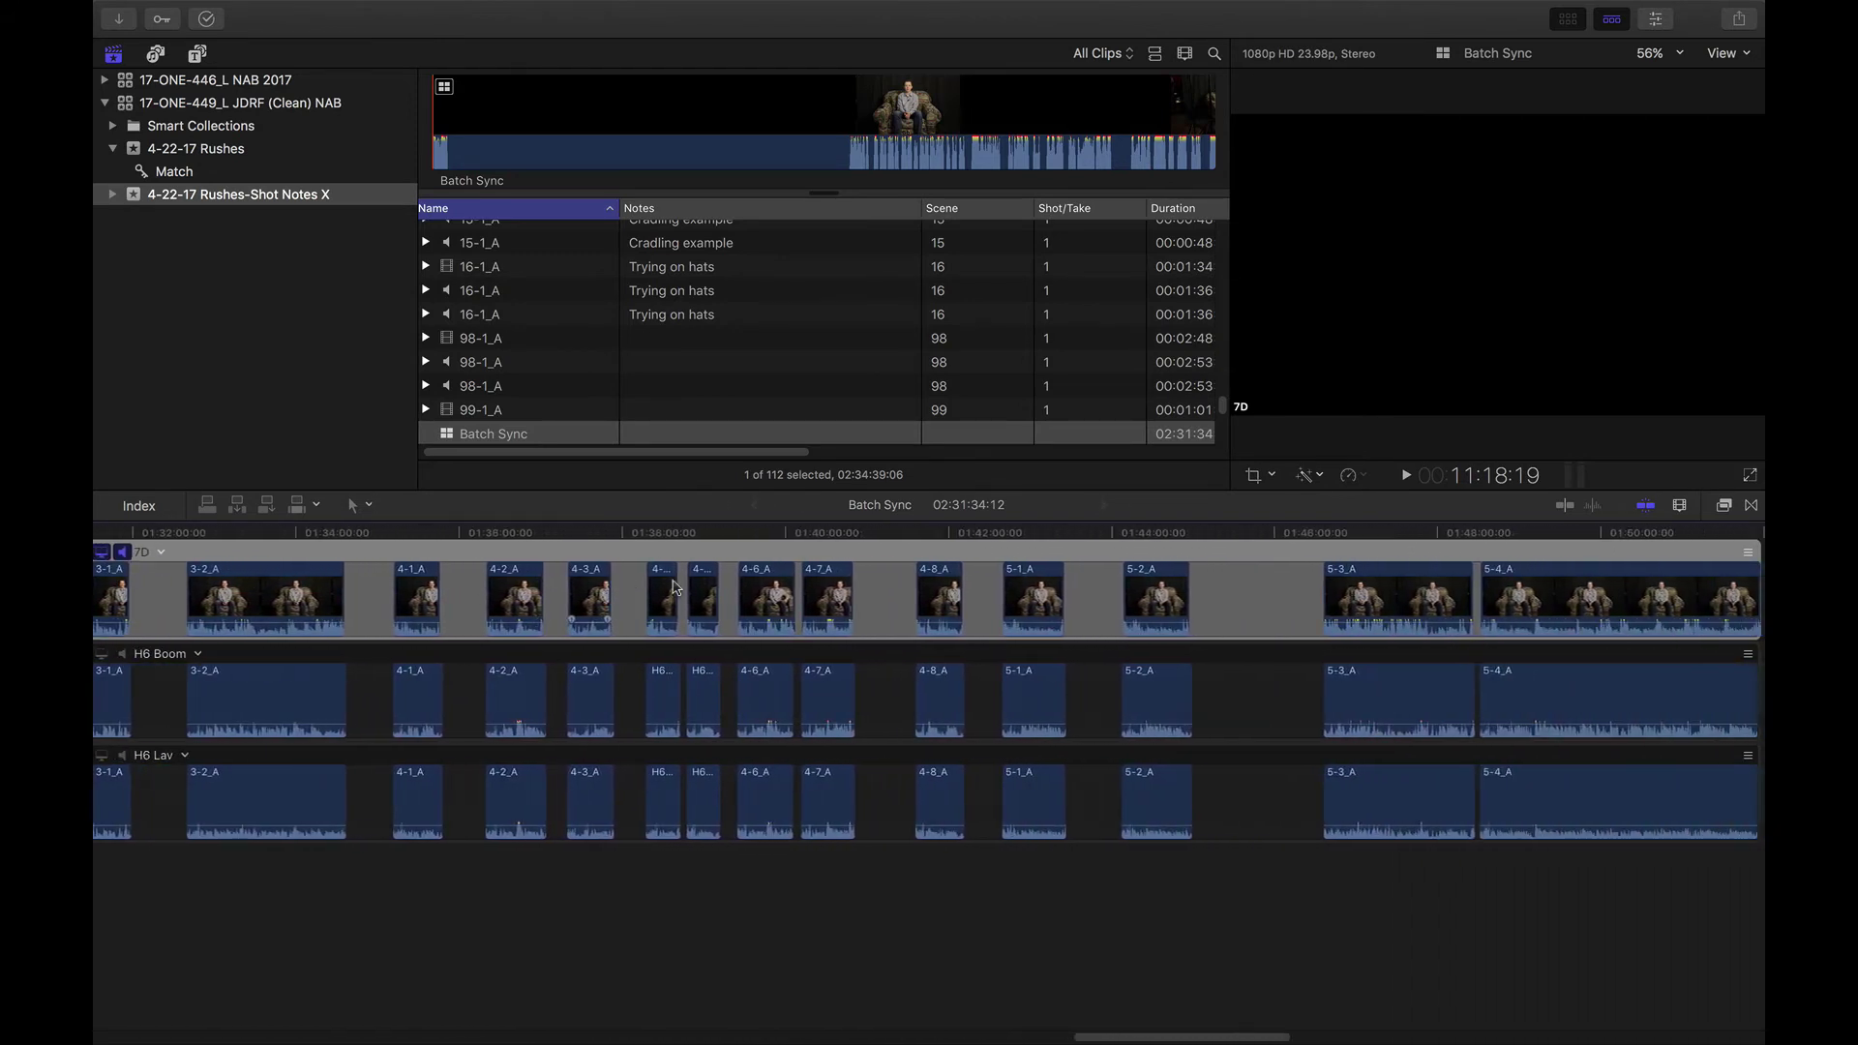
pyautogui.hscroll(15, 673, 587)
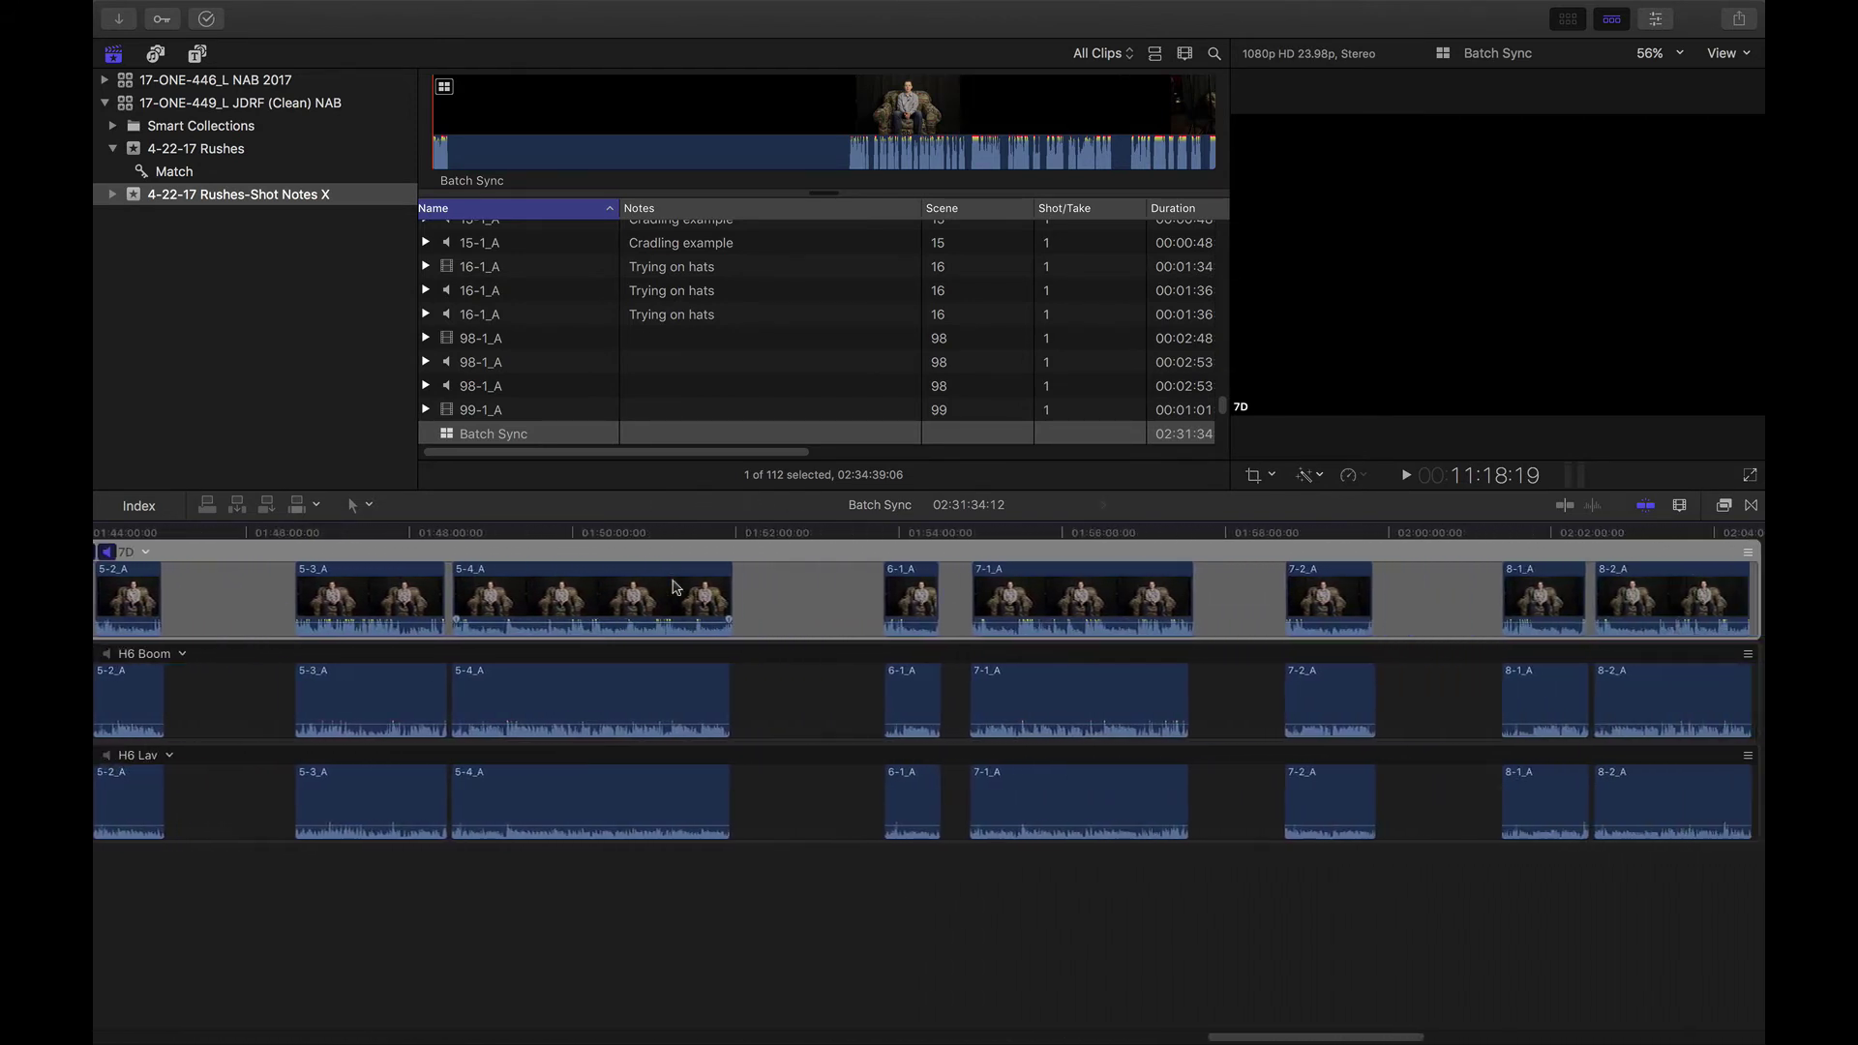
pyautogui.hscroll(15, 674, 587)
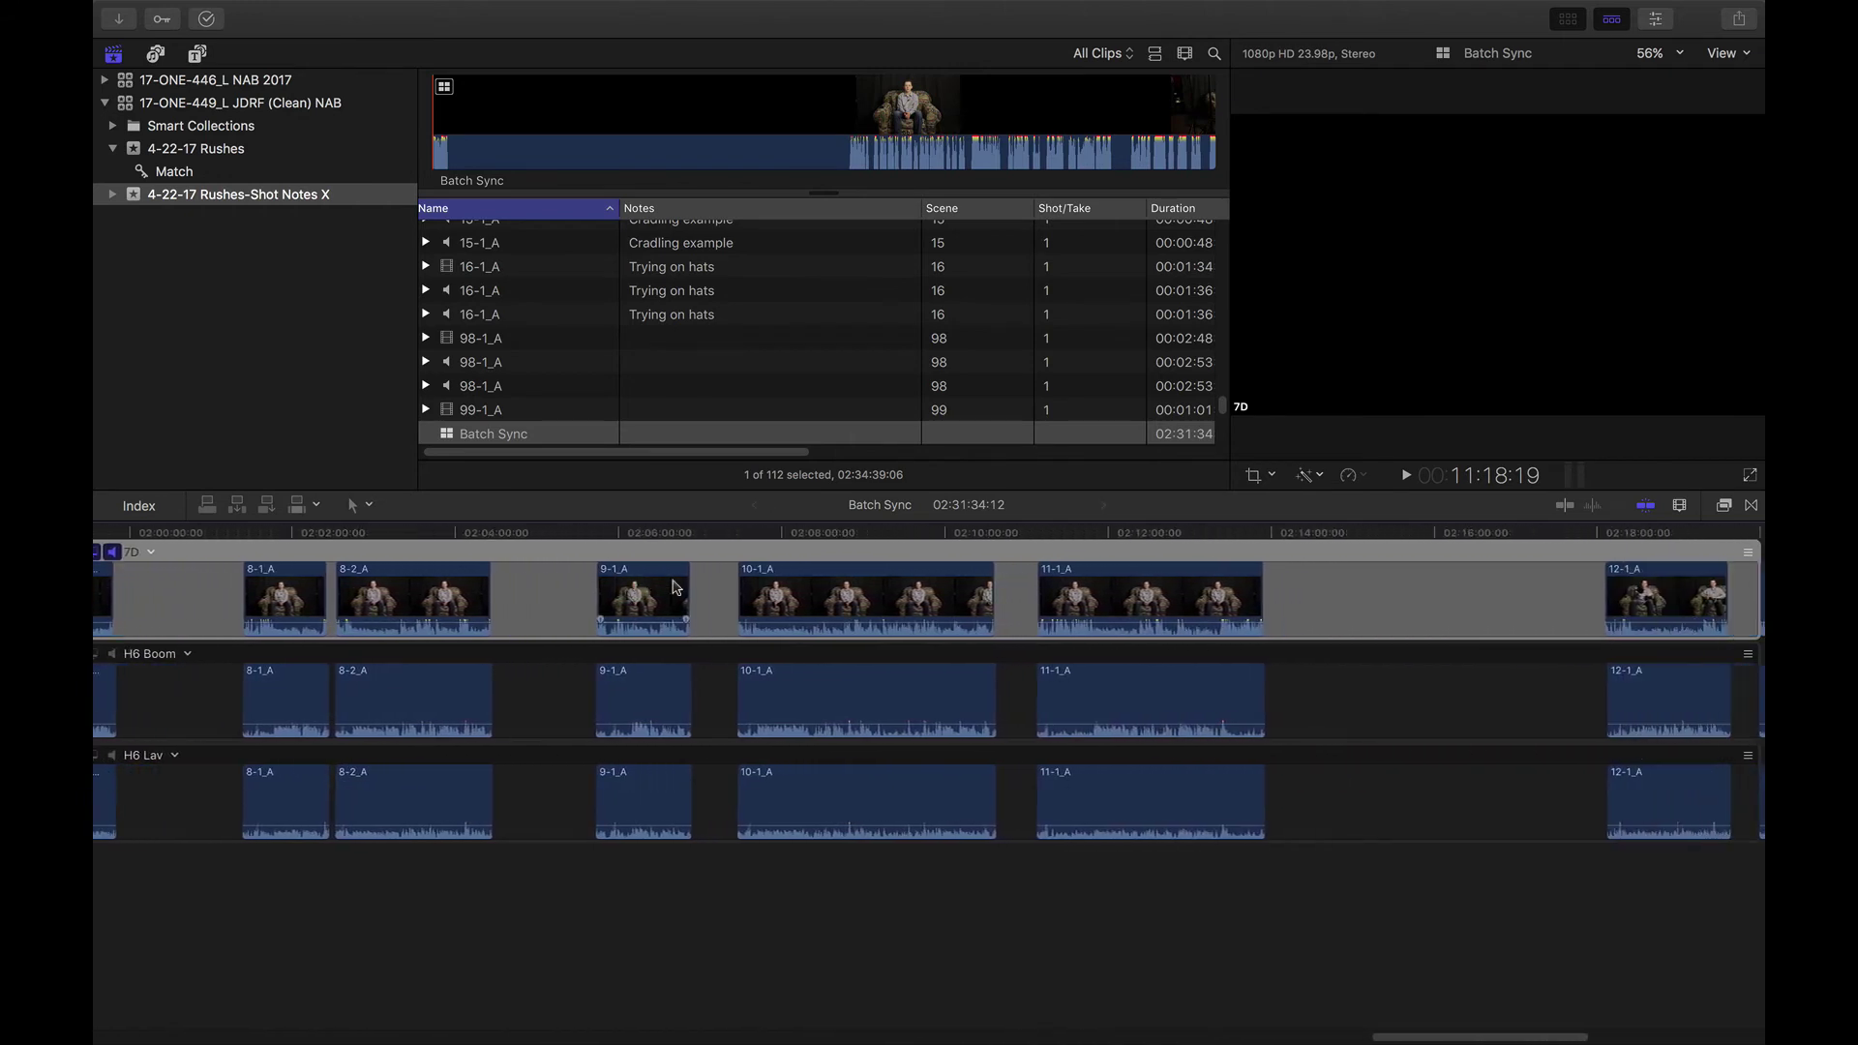
pyautogui.hscroll(8, 674, 588)
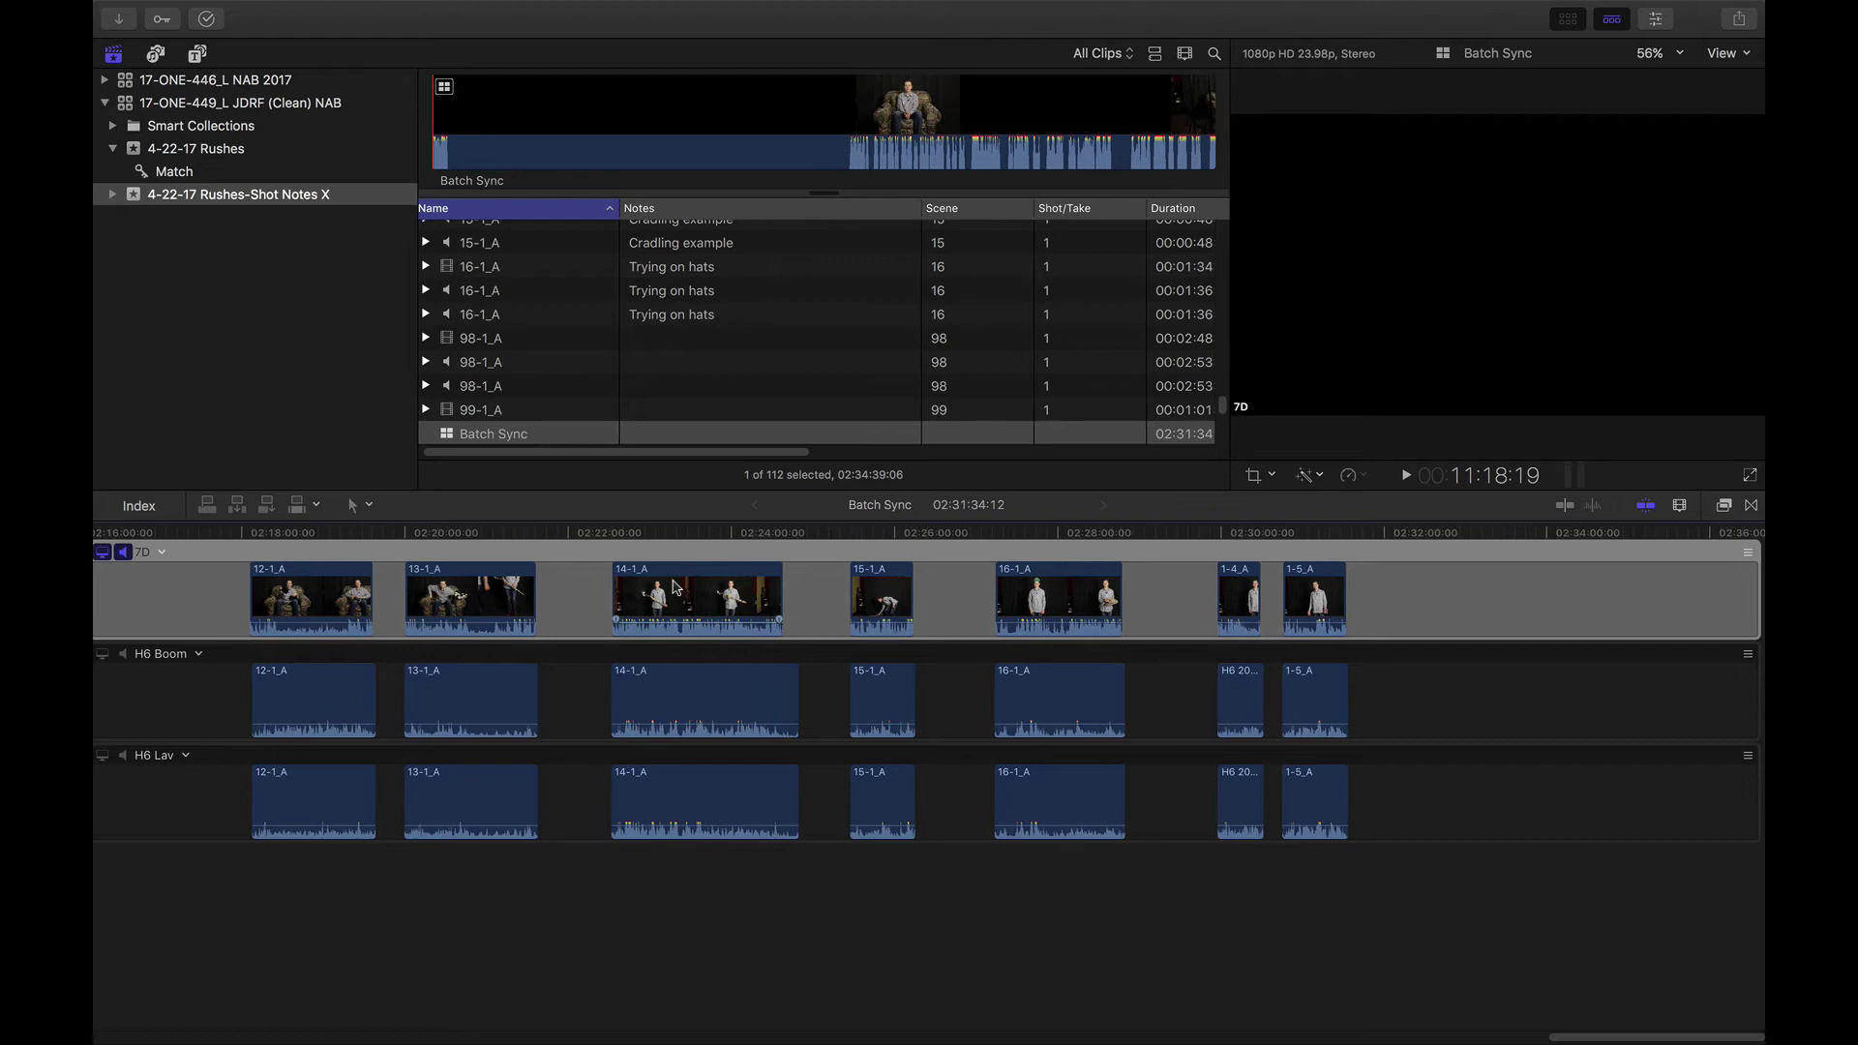
pyautogui.hscroll(-20, 674, 587)
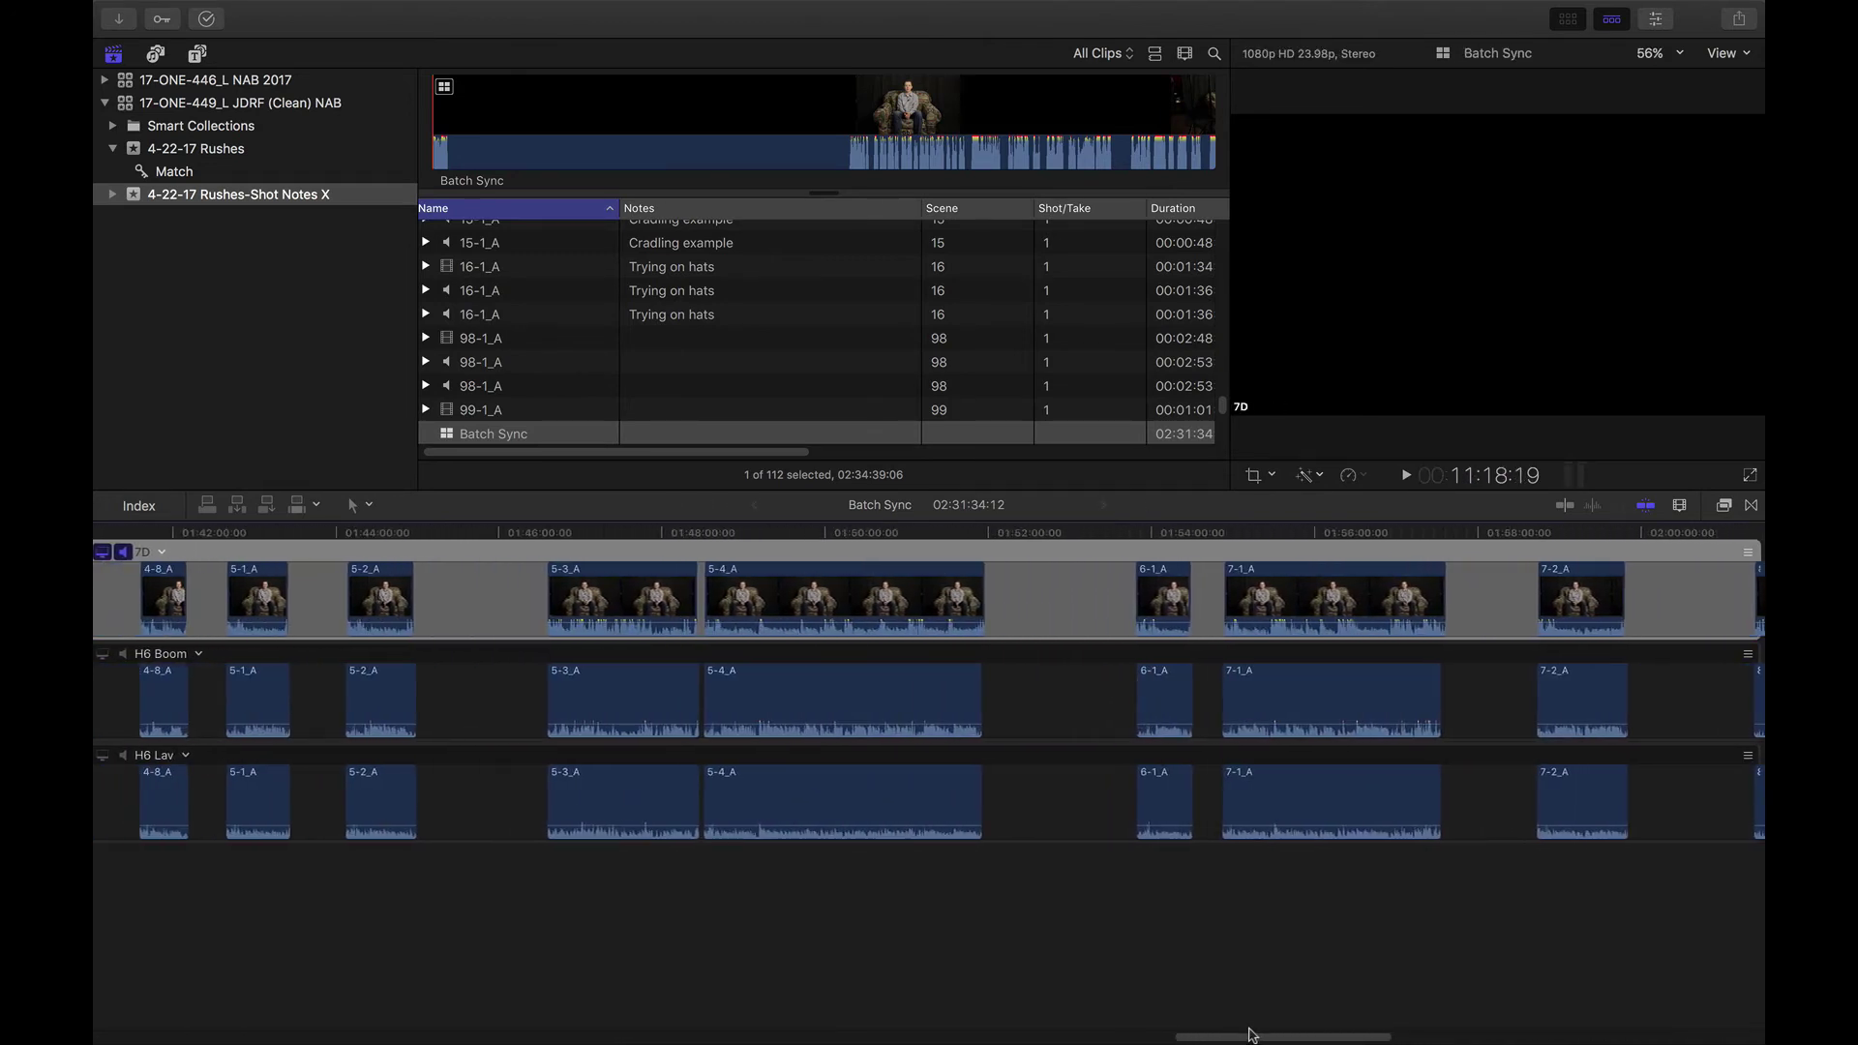
pyautogui.moveTo(1249, 1036); pyautogui.dragTo(170, 1035)
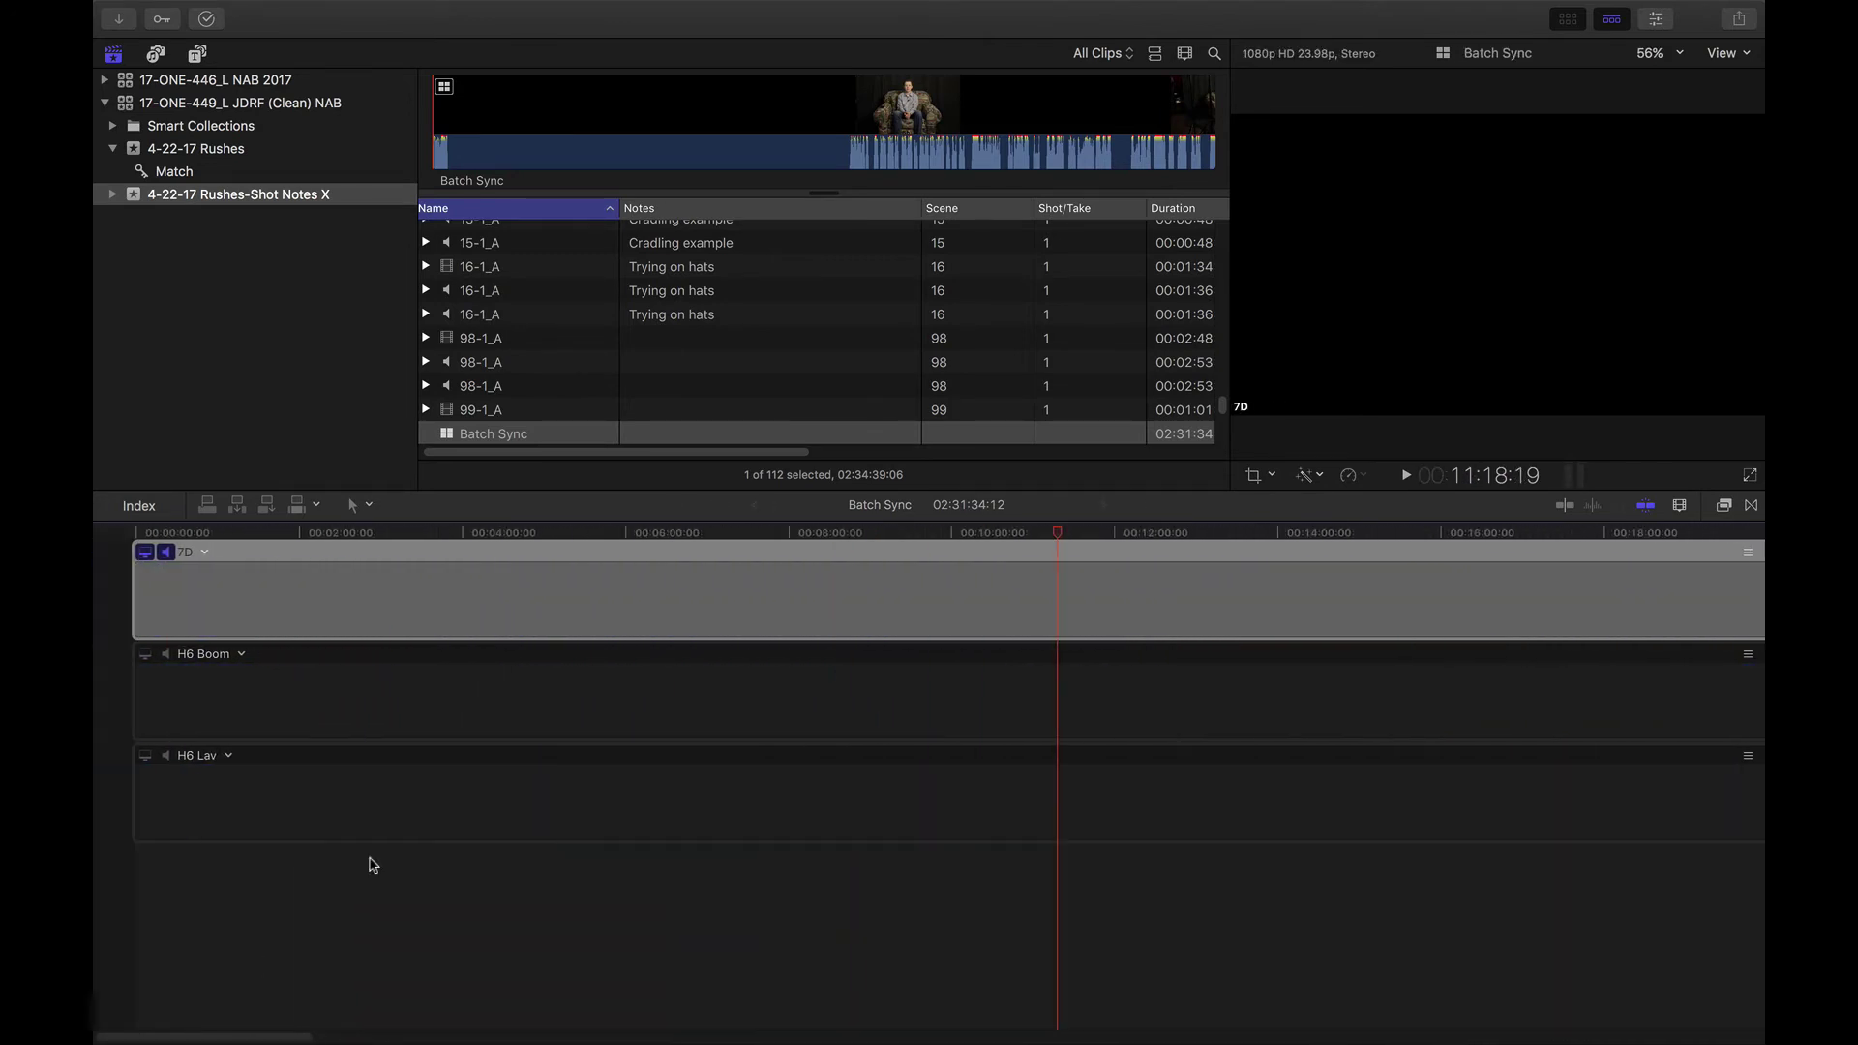
# Export the Batch Sync multicam clip as XML named Batch Sync 2.
pyautogui.click(513, 435)
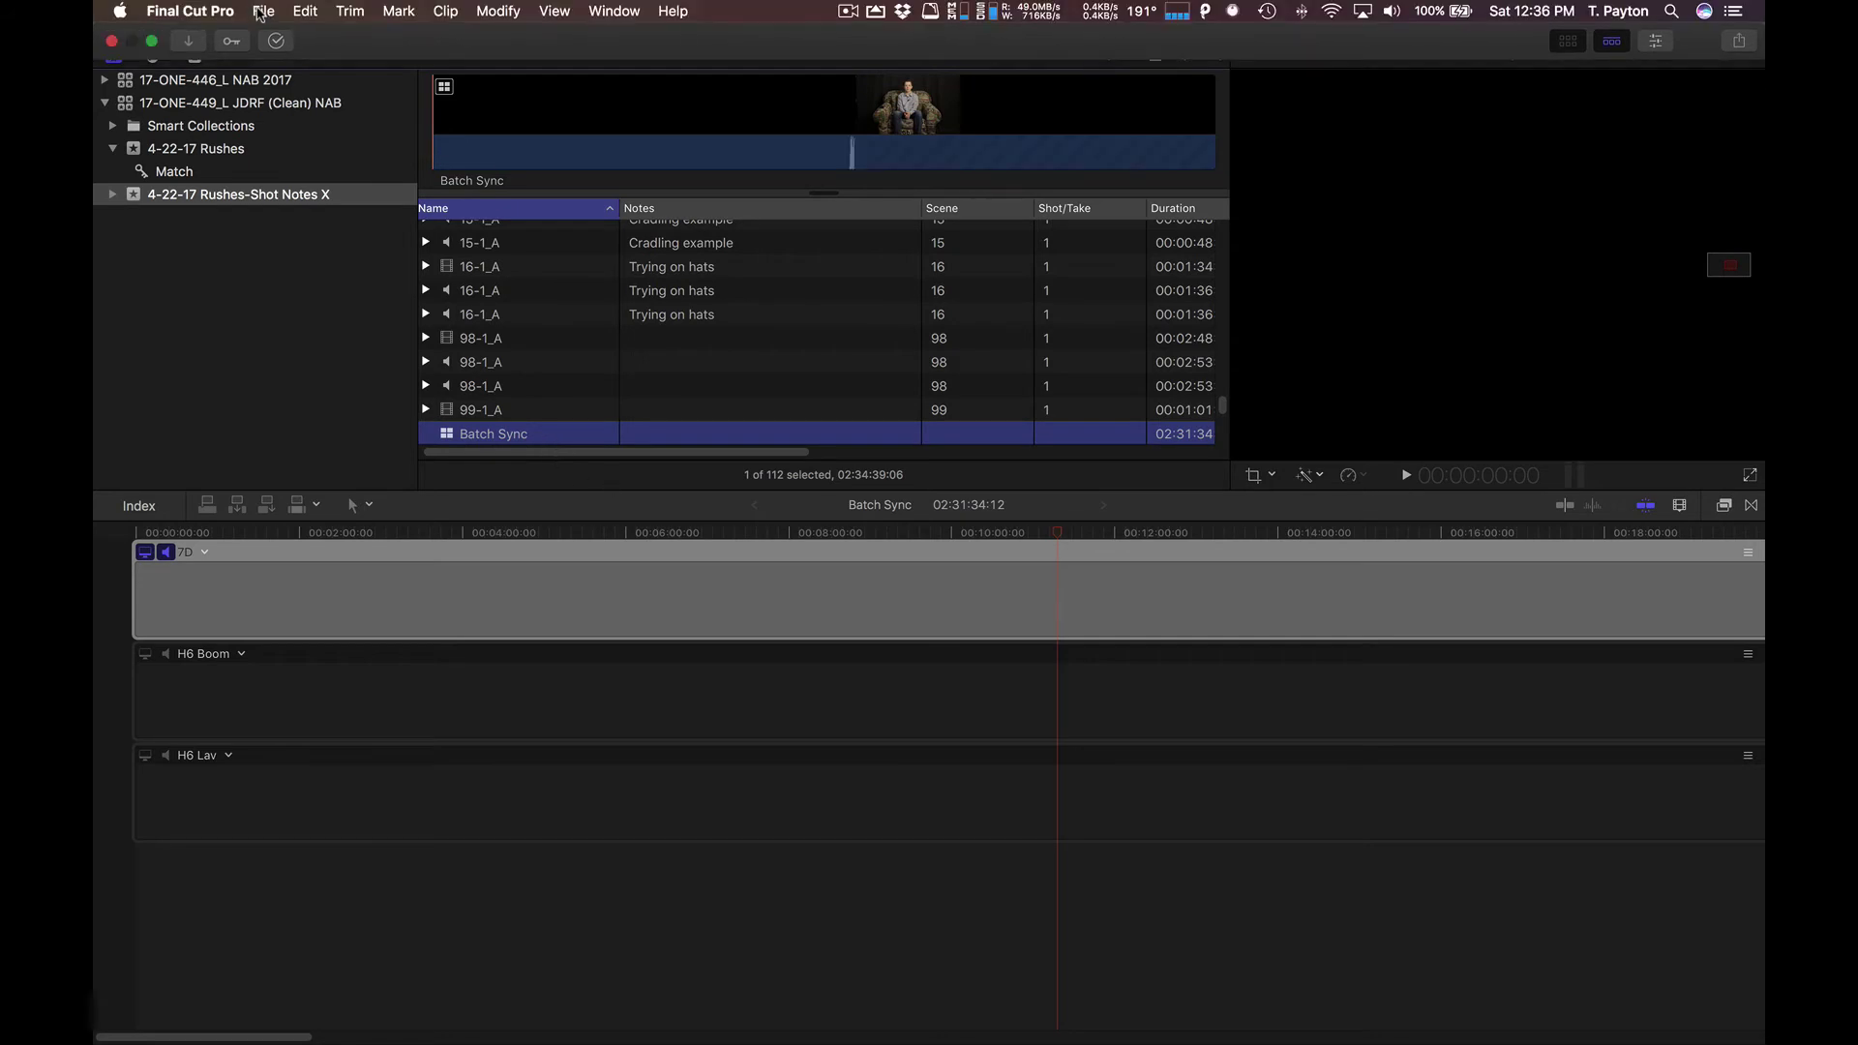
pyautogui.click(263, 11)
pyautogui.click(316, 191)
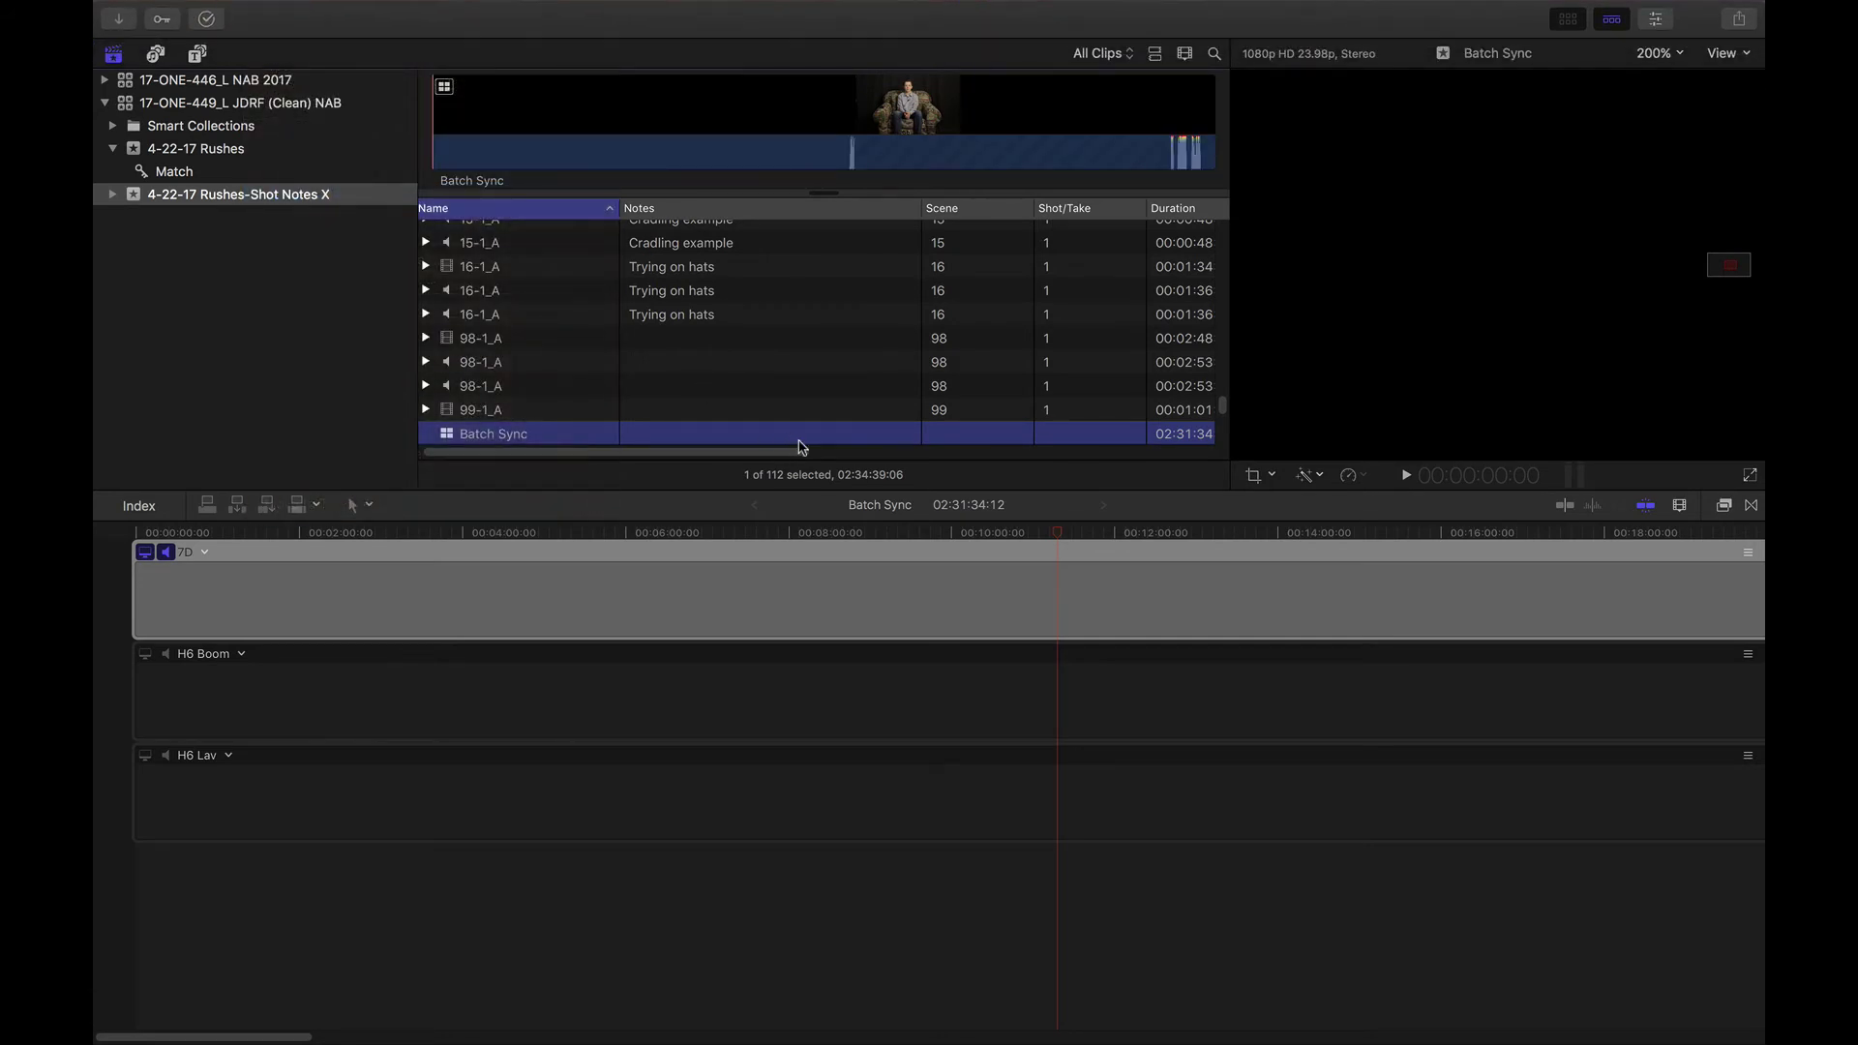
pyautogui.click(916, 147)
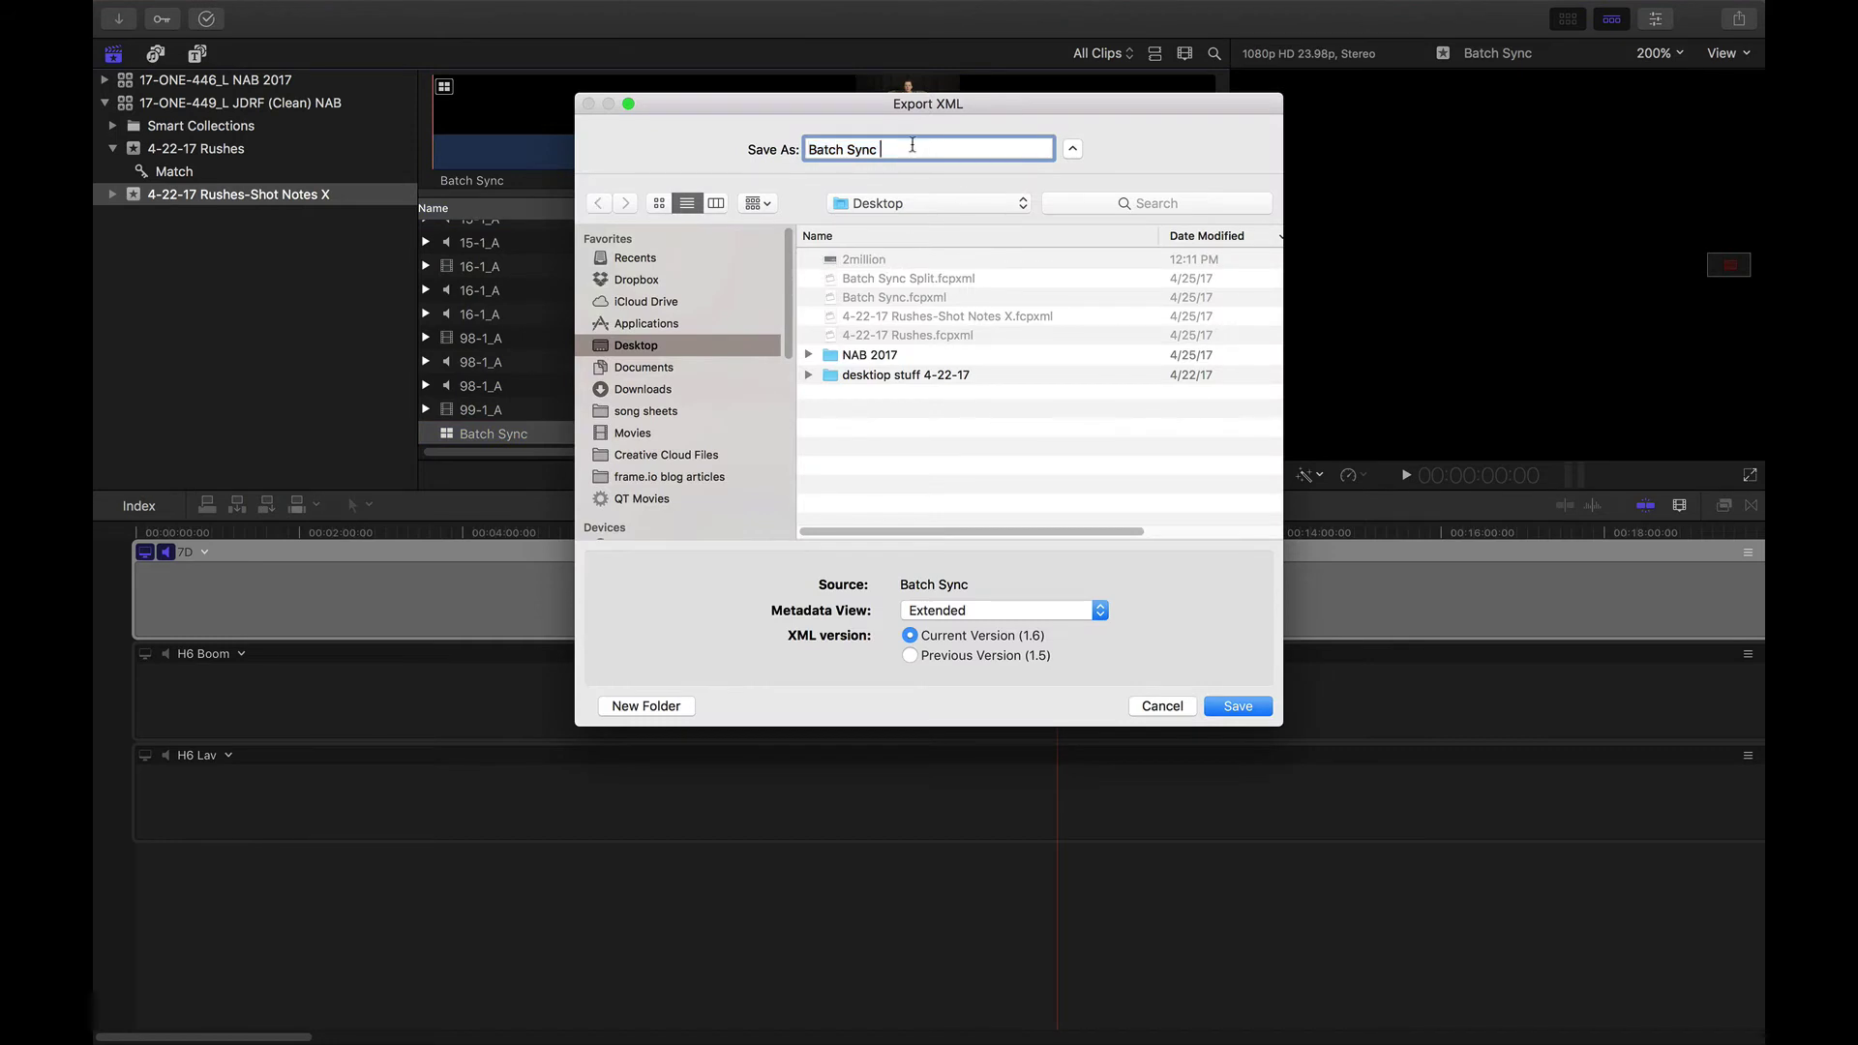
pyautogui.click(1252, 708)
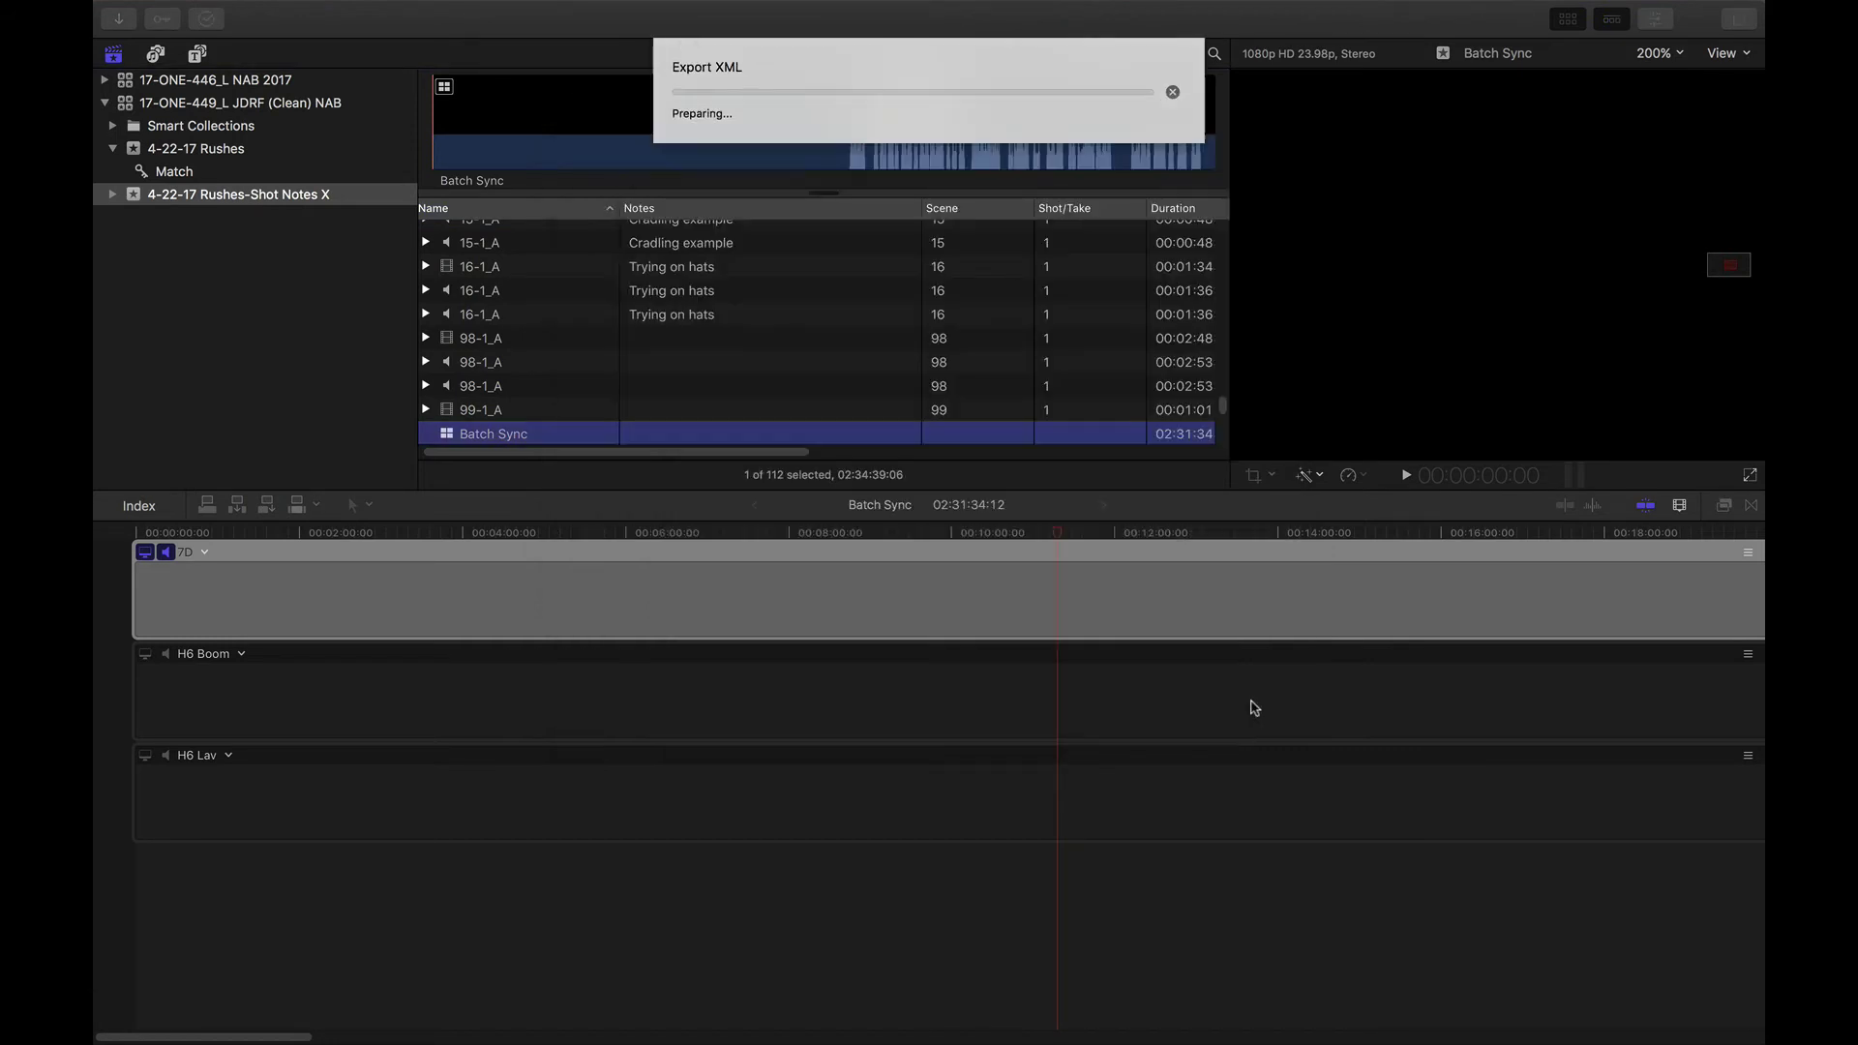
# Switch to the Multicam Shot Splitter application.
pyautogui.press('super+Tab')
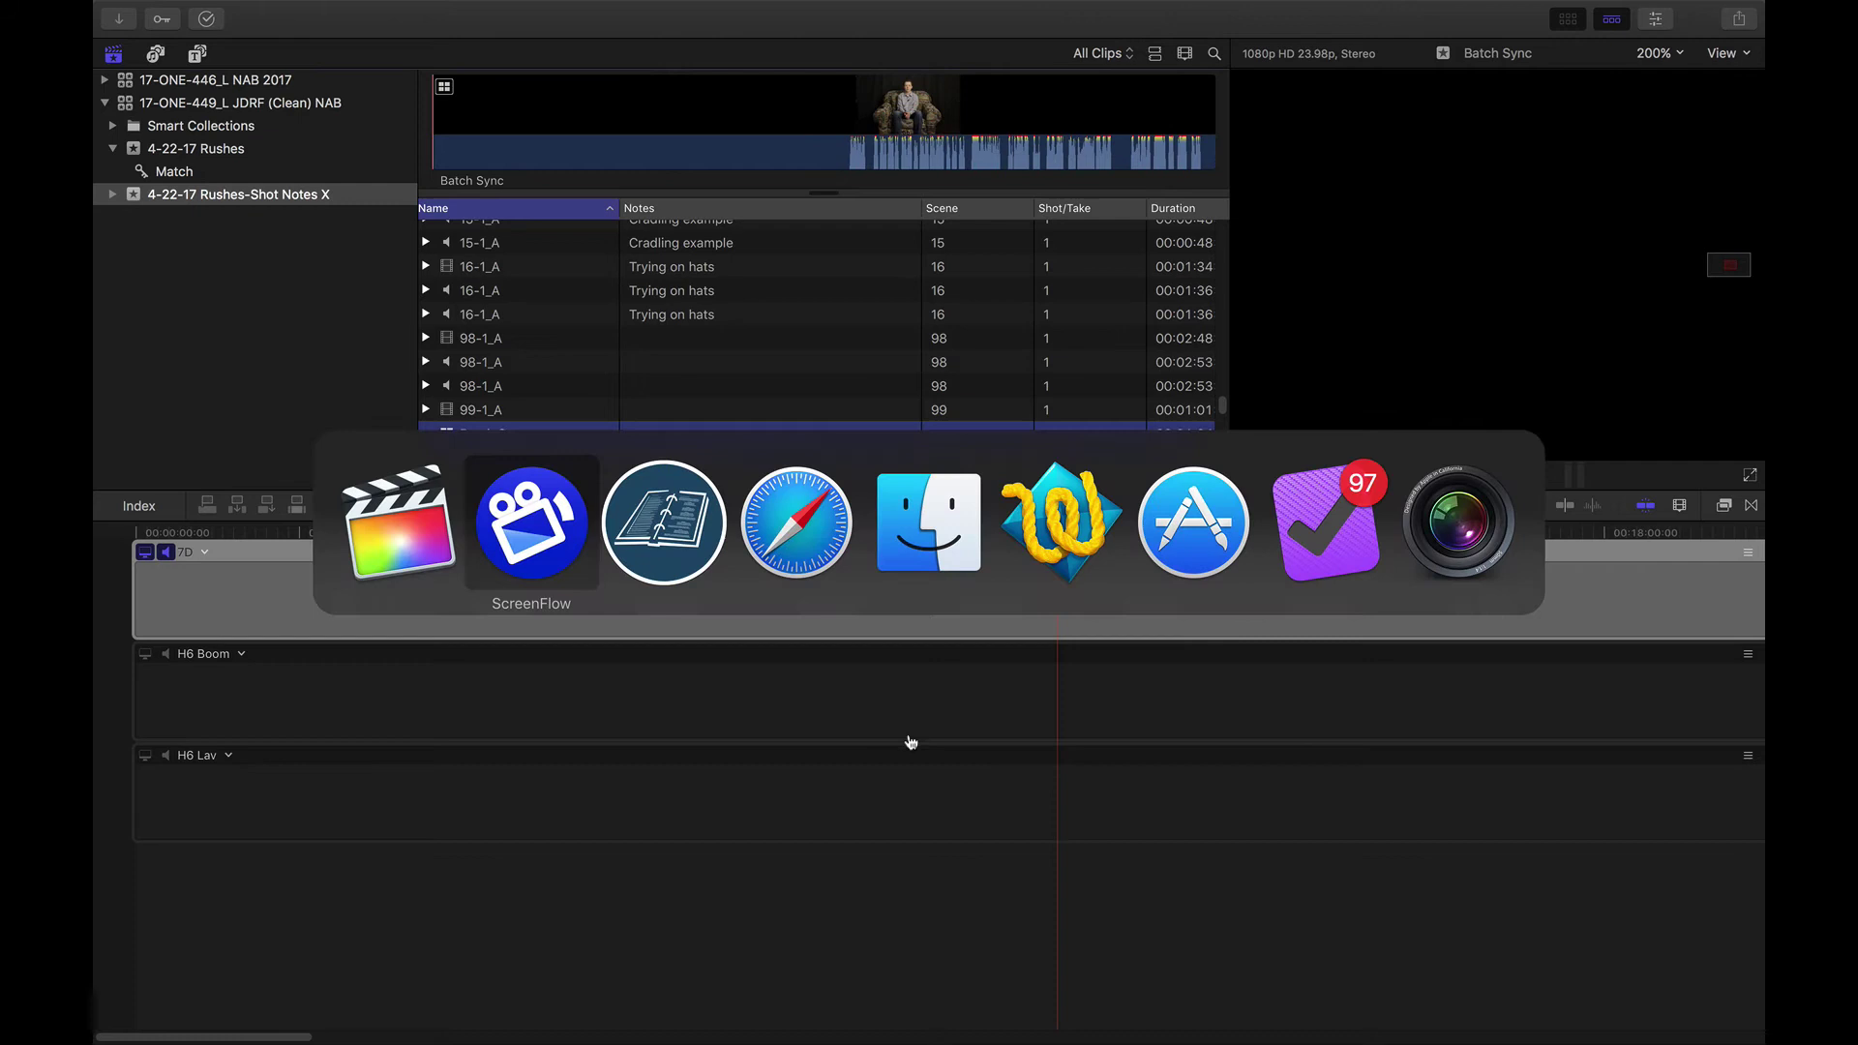
pyautogui.press('super+Tab')
pyautogui.press('super+shift+Tab')
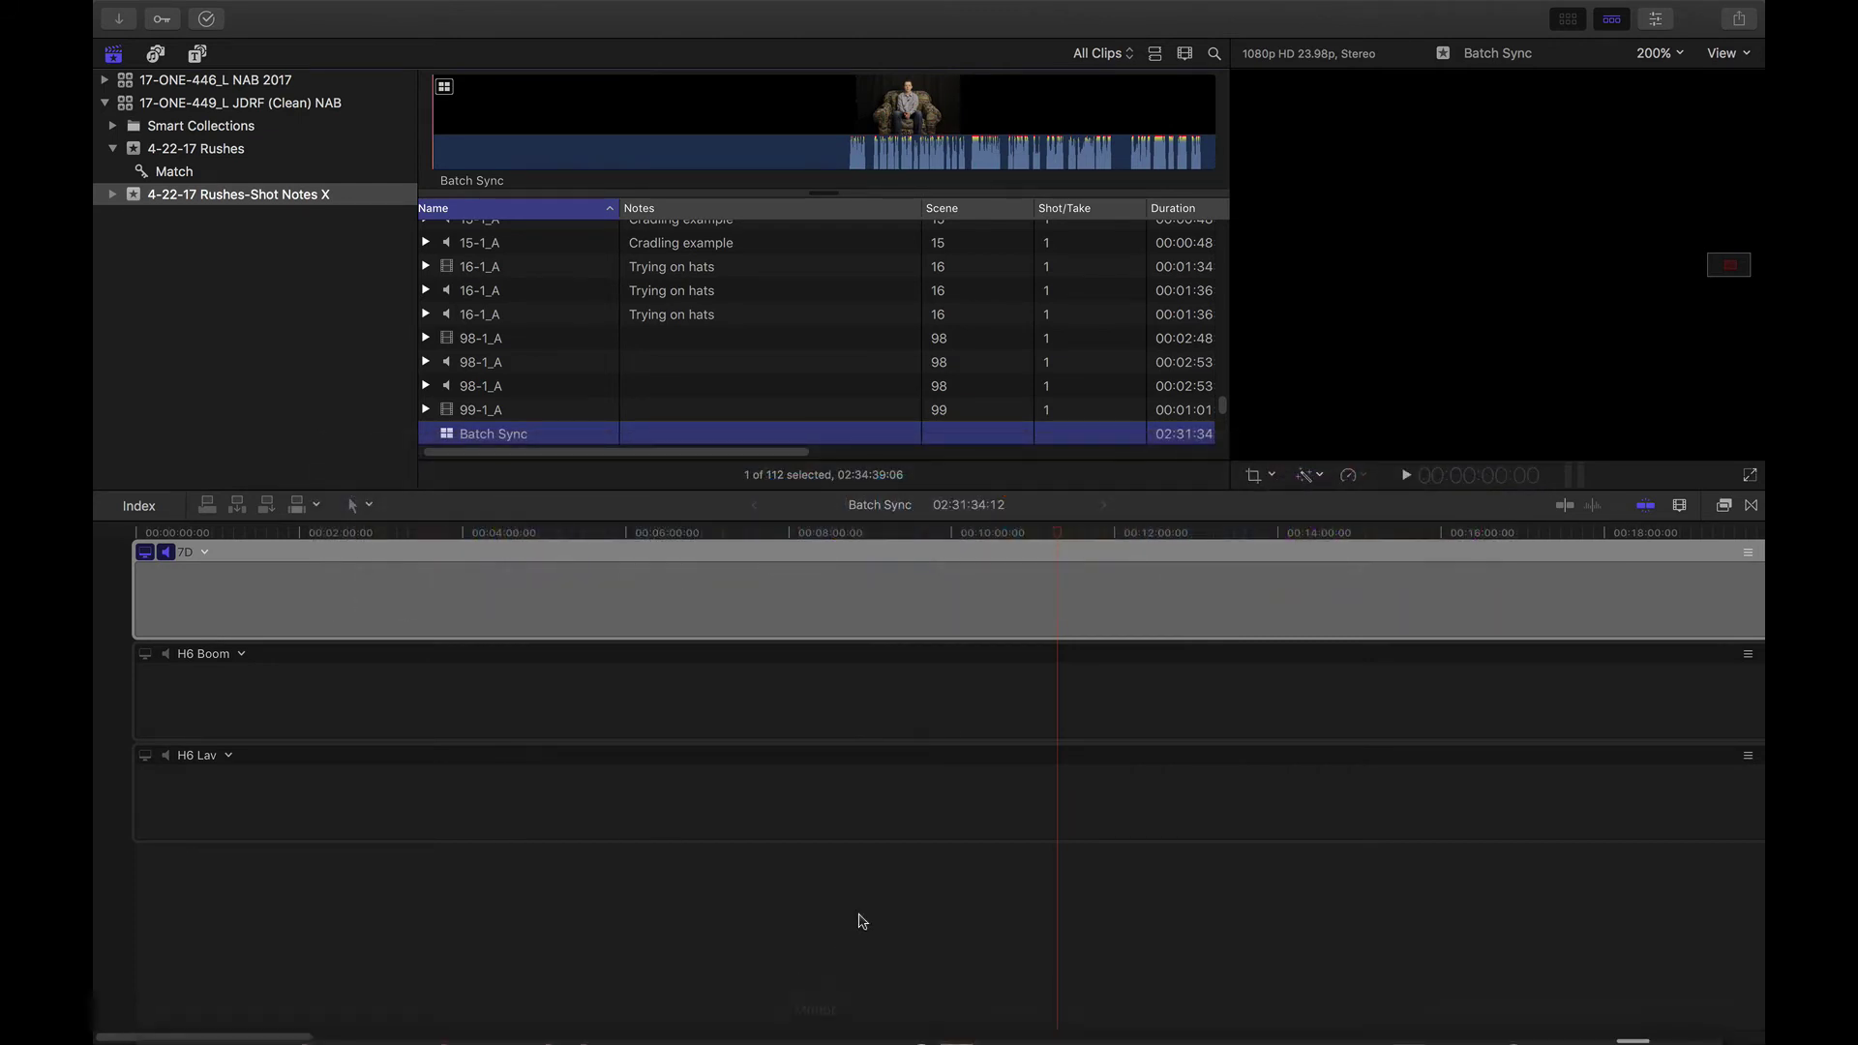
pyautogui.press('super+Tab')
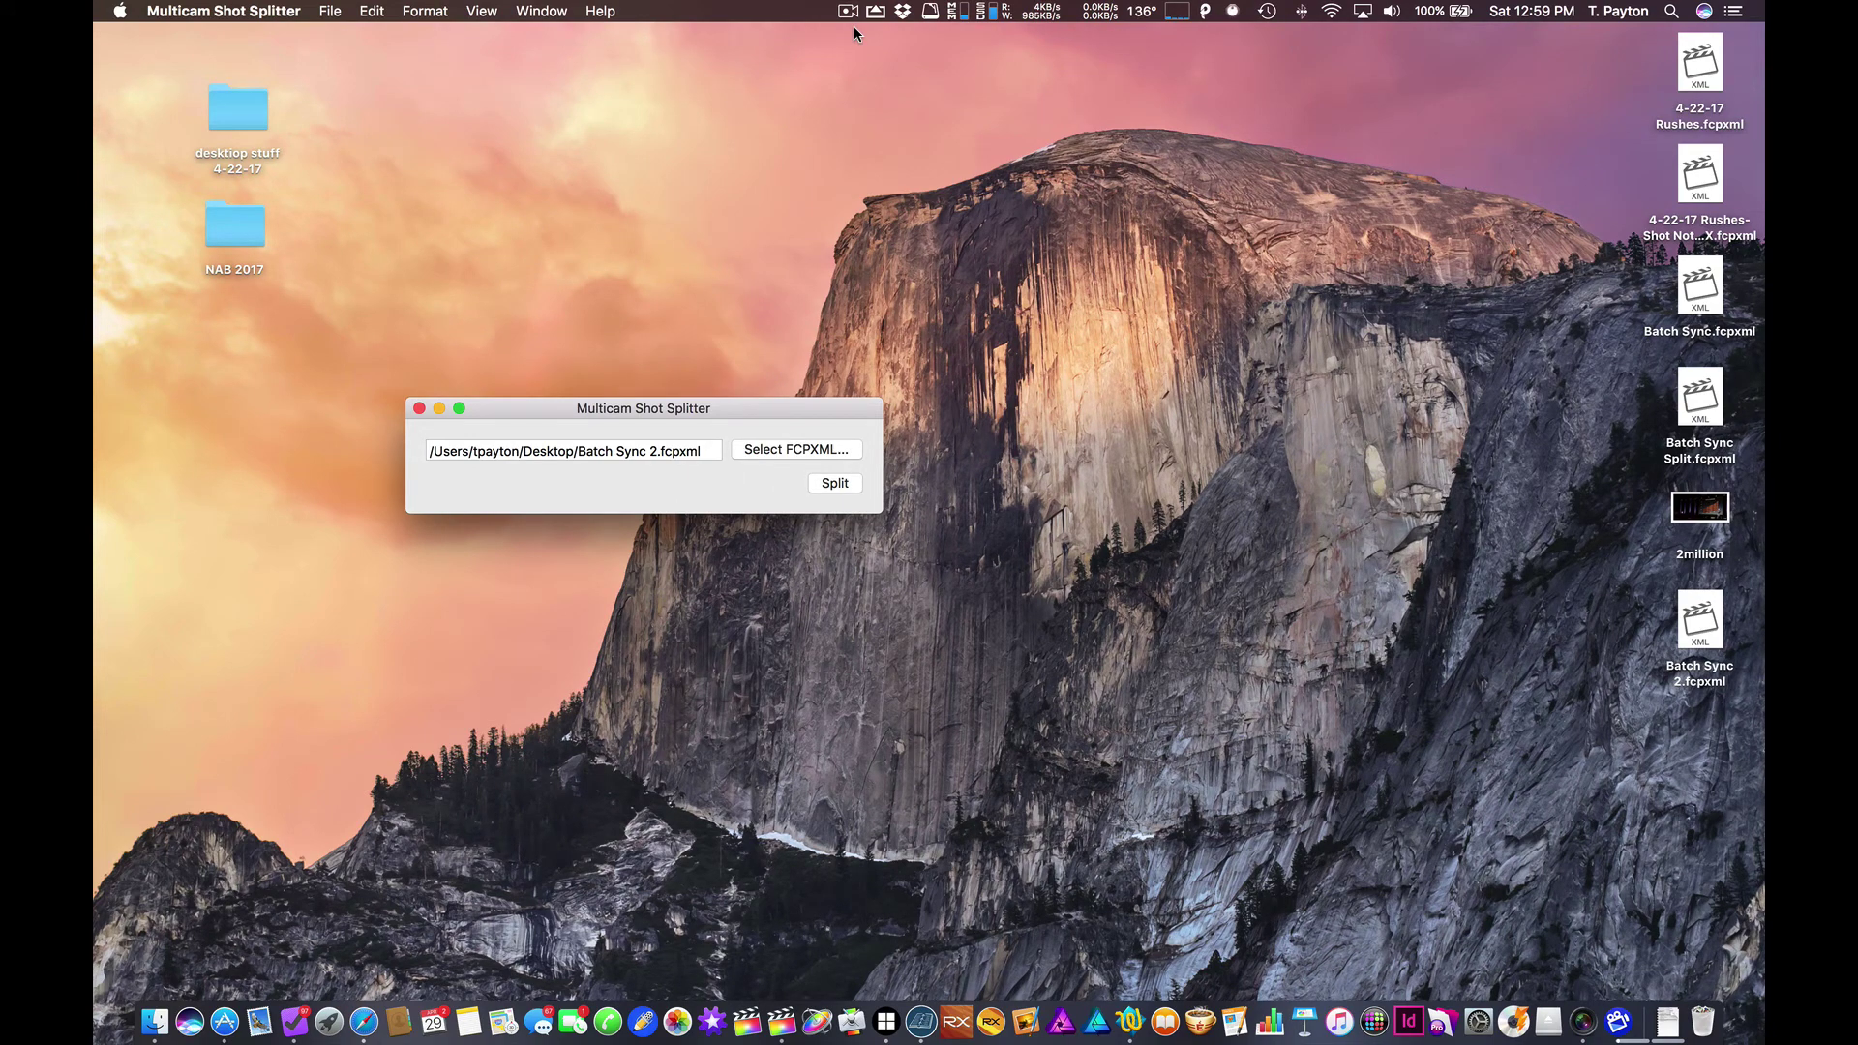
# Load Batch Sync 2.fcpxml into Multicam Shot Splitter.
pyautogui.moveTo(779, 396); pyautogui.dragTo(729, 331)
pyautogui.click(755, 377)
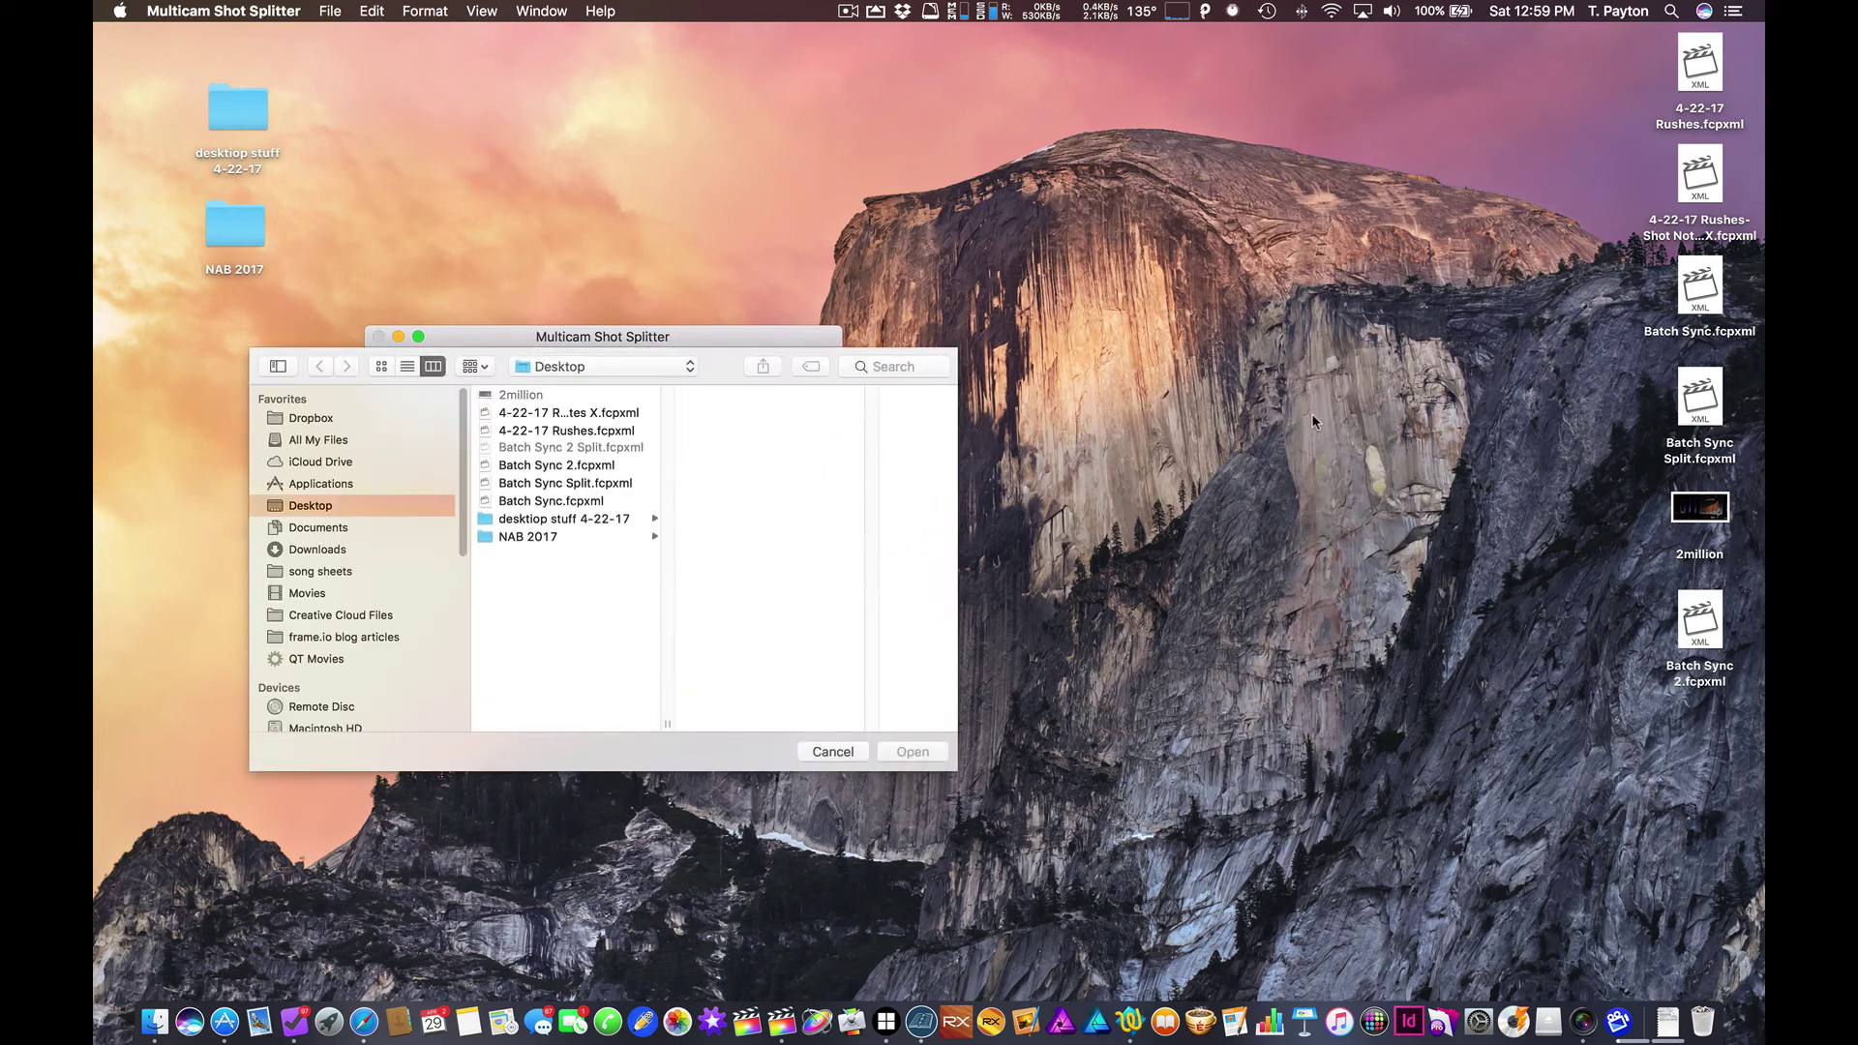
pyautogui.click(639, 450)
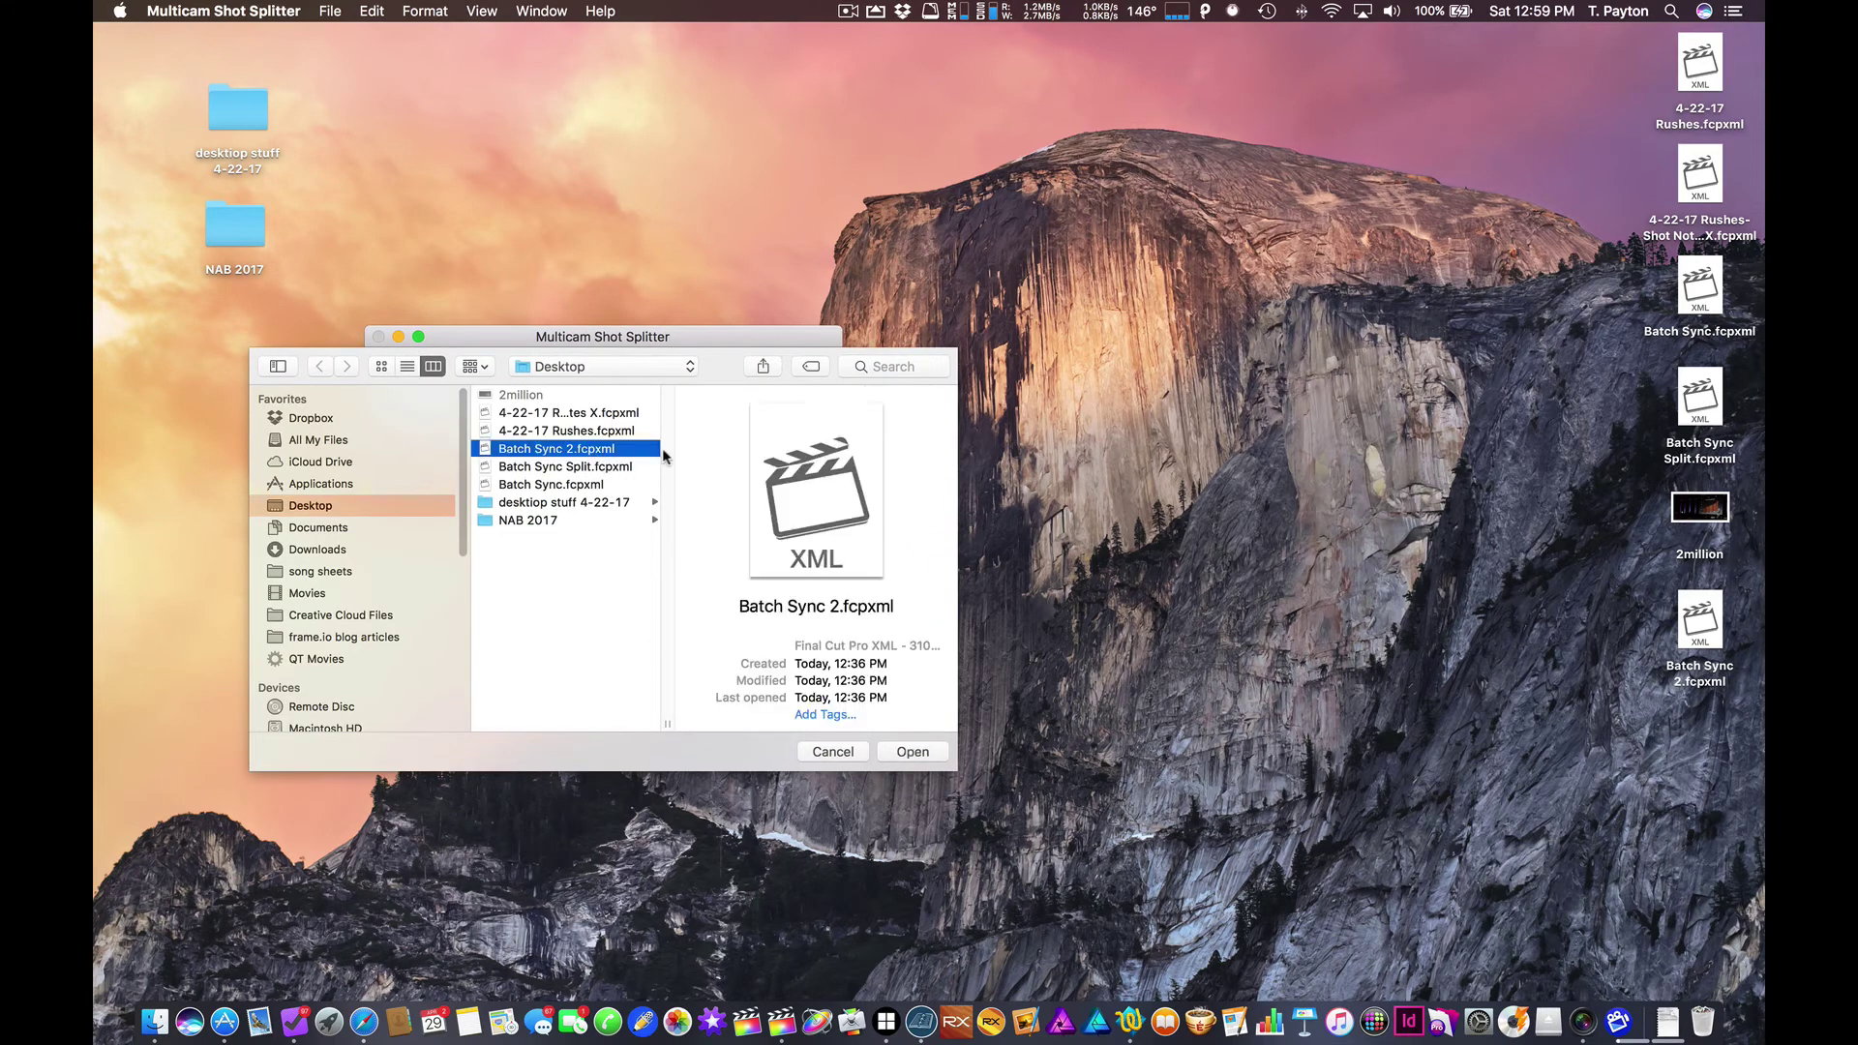
pyautogui.click(910, 752)
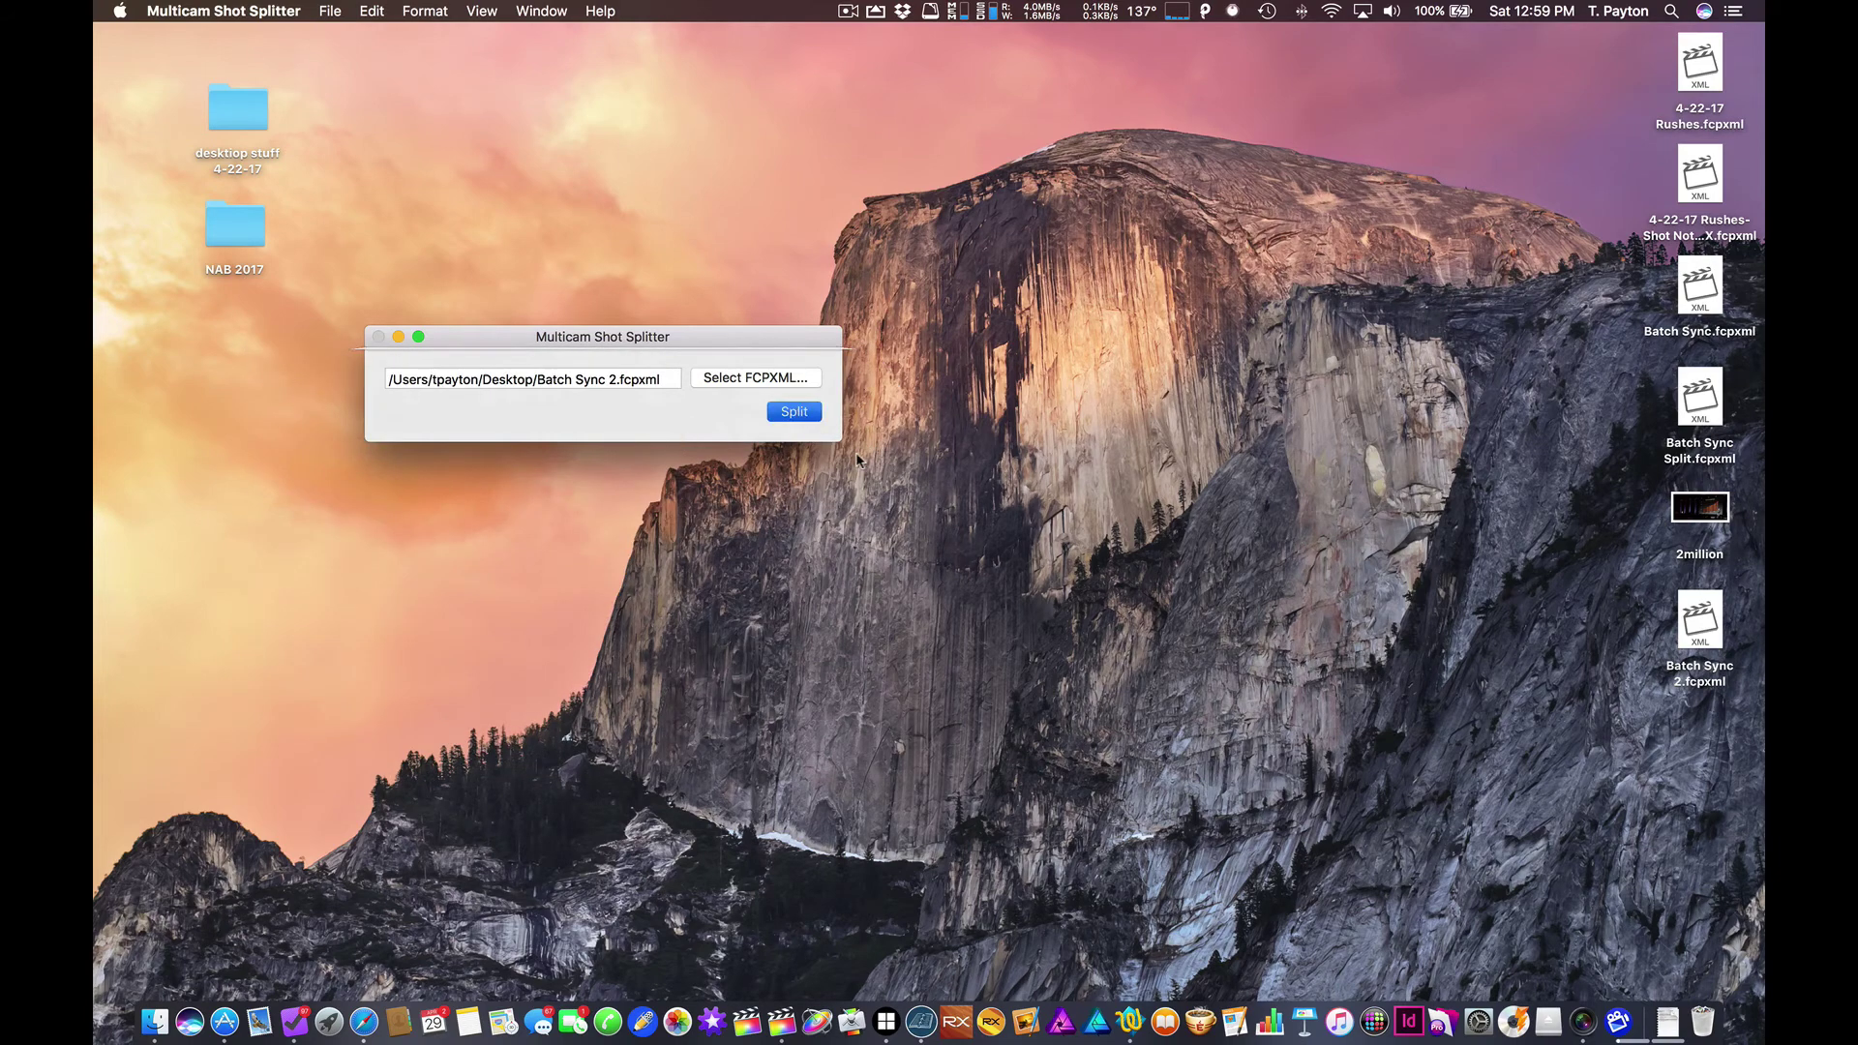
# Run the split and save the output as Batch Sync 2 Split on the Desktop.
pyautogui.press('Return')
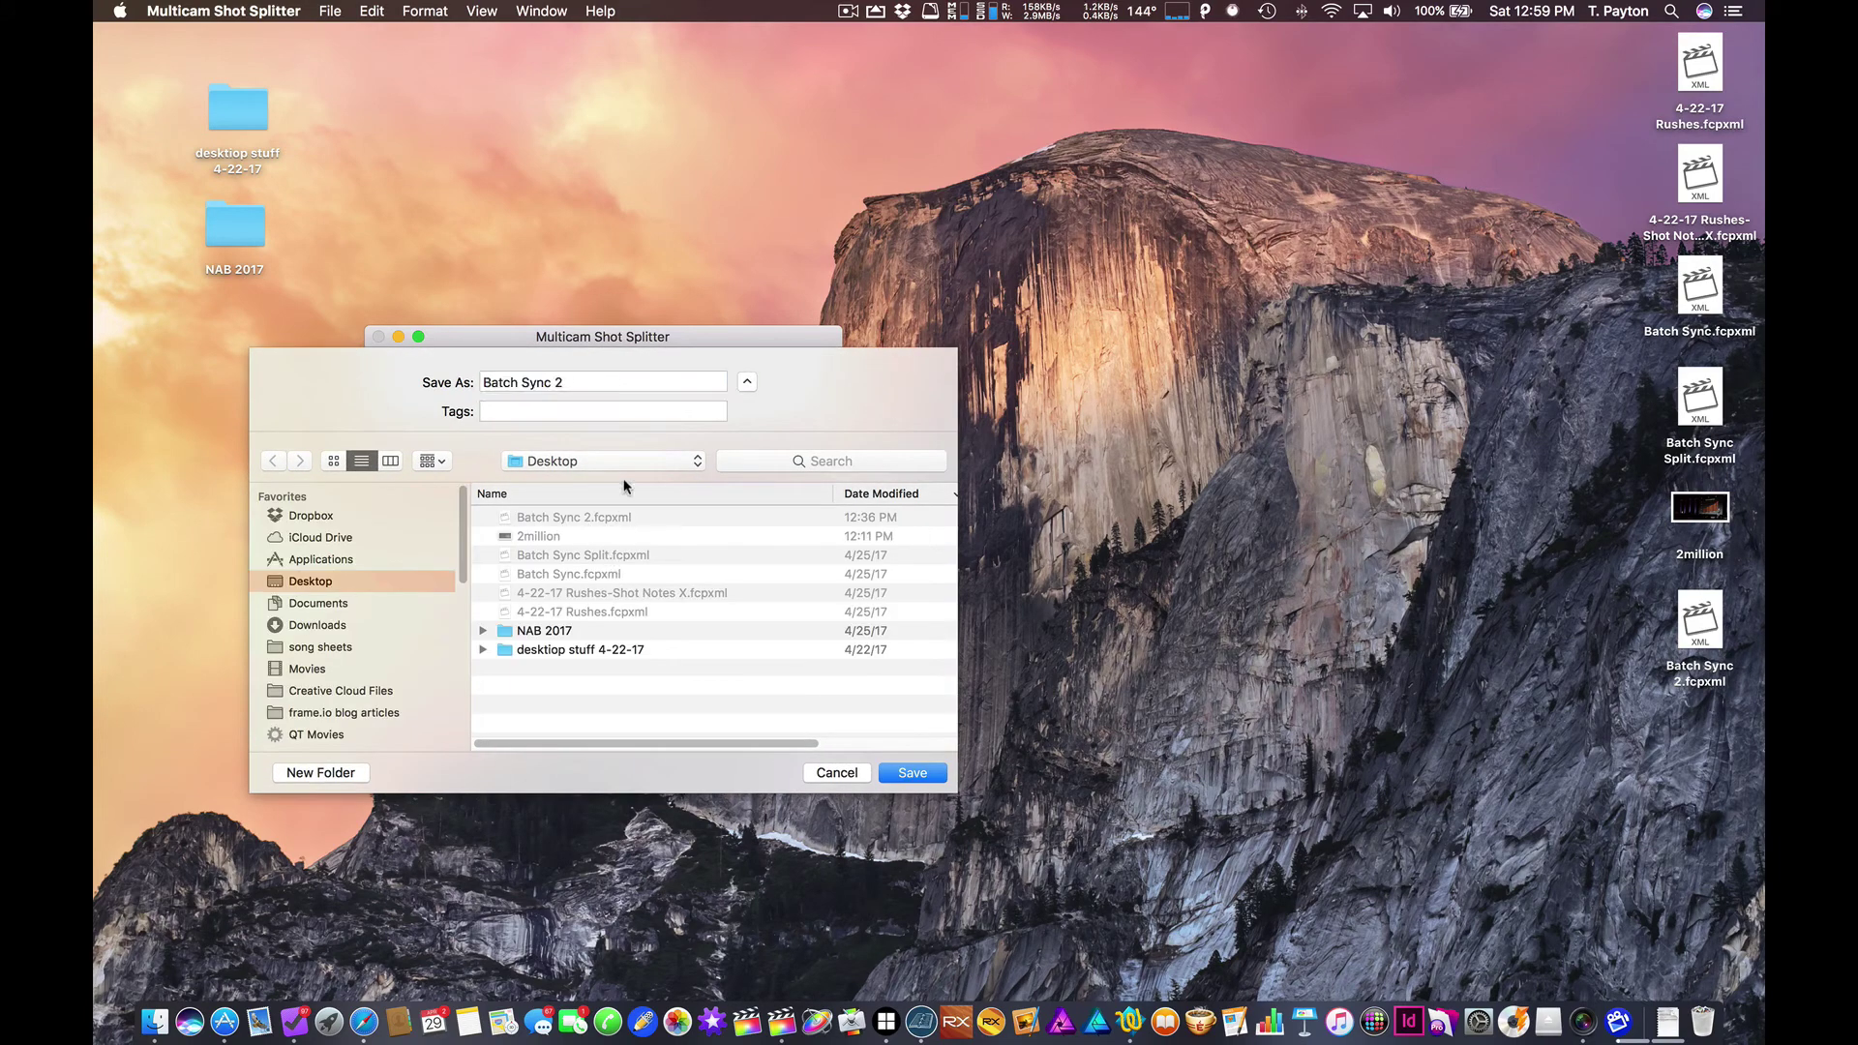
pyautogui.write('Split')
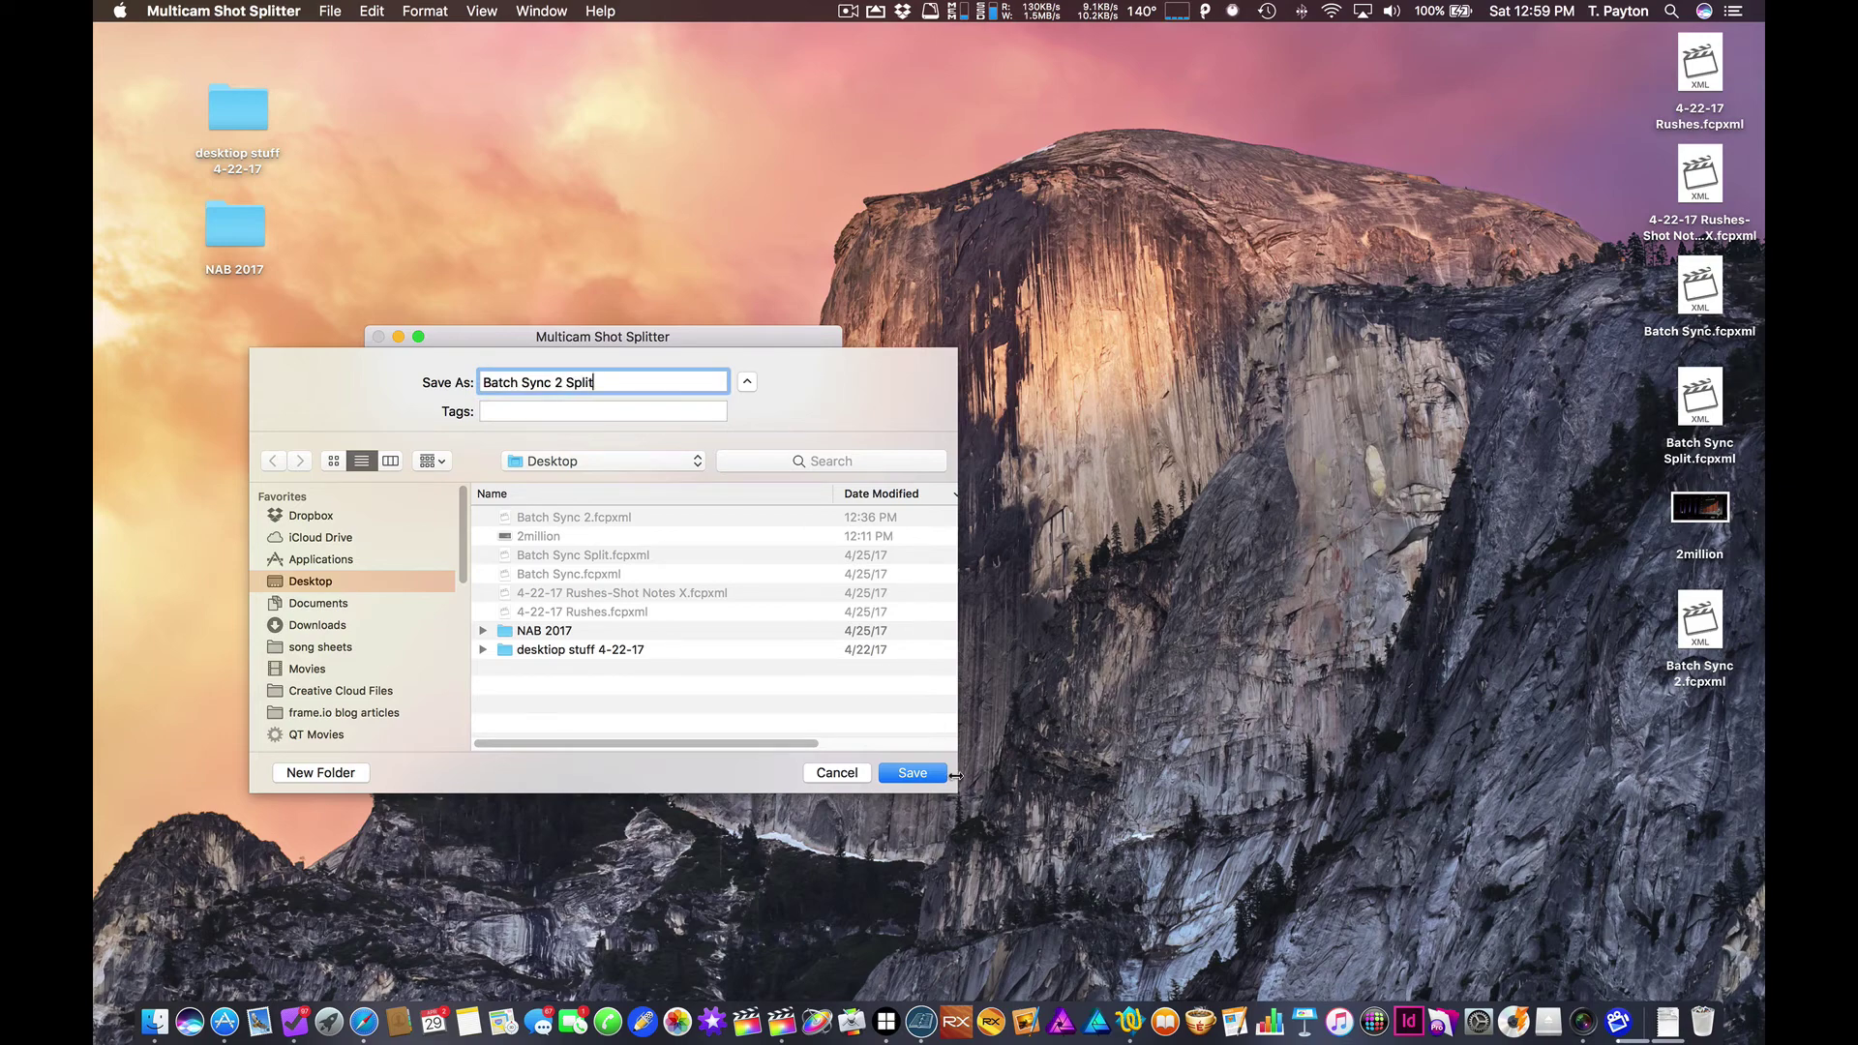
pyautogui.click(926, 775)
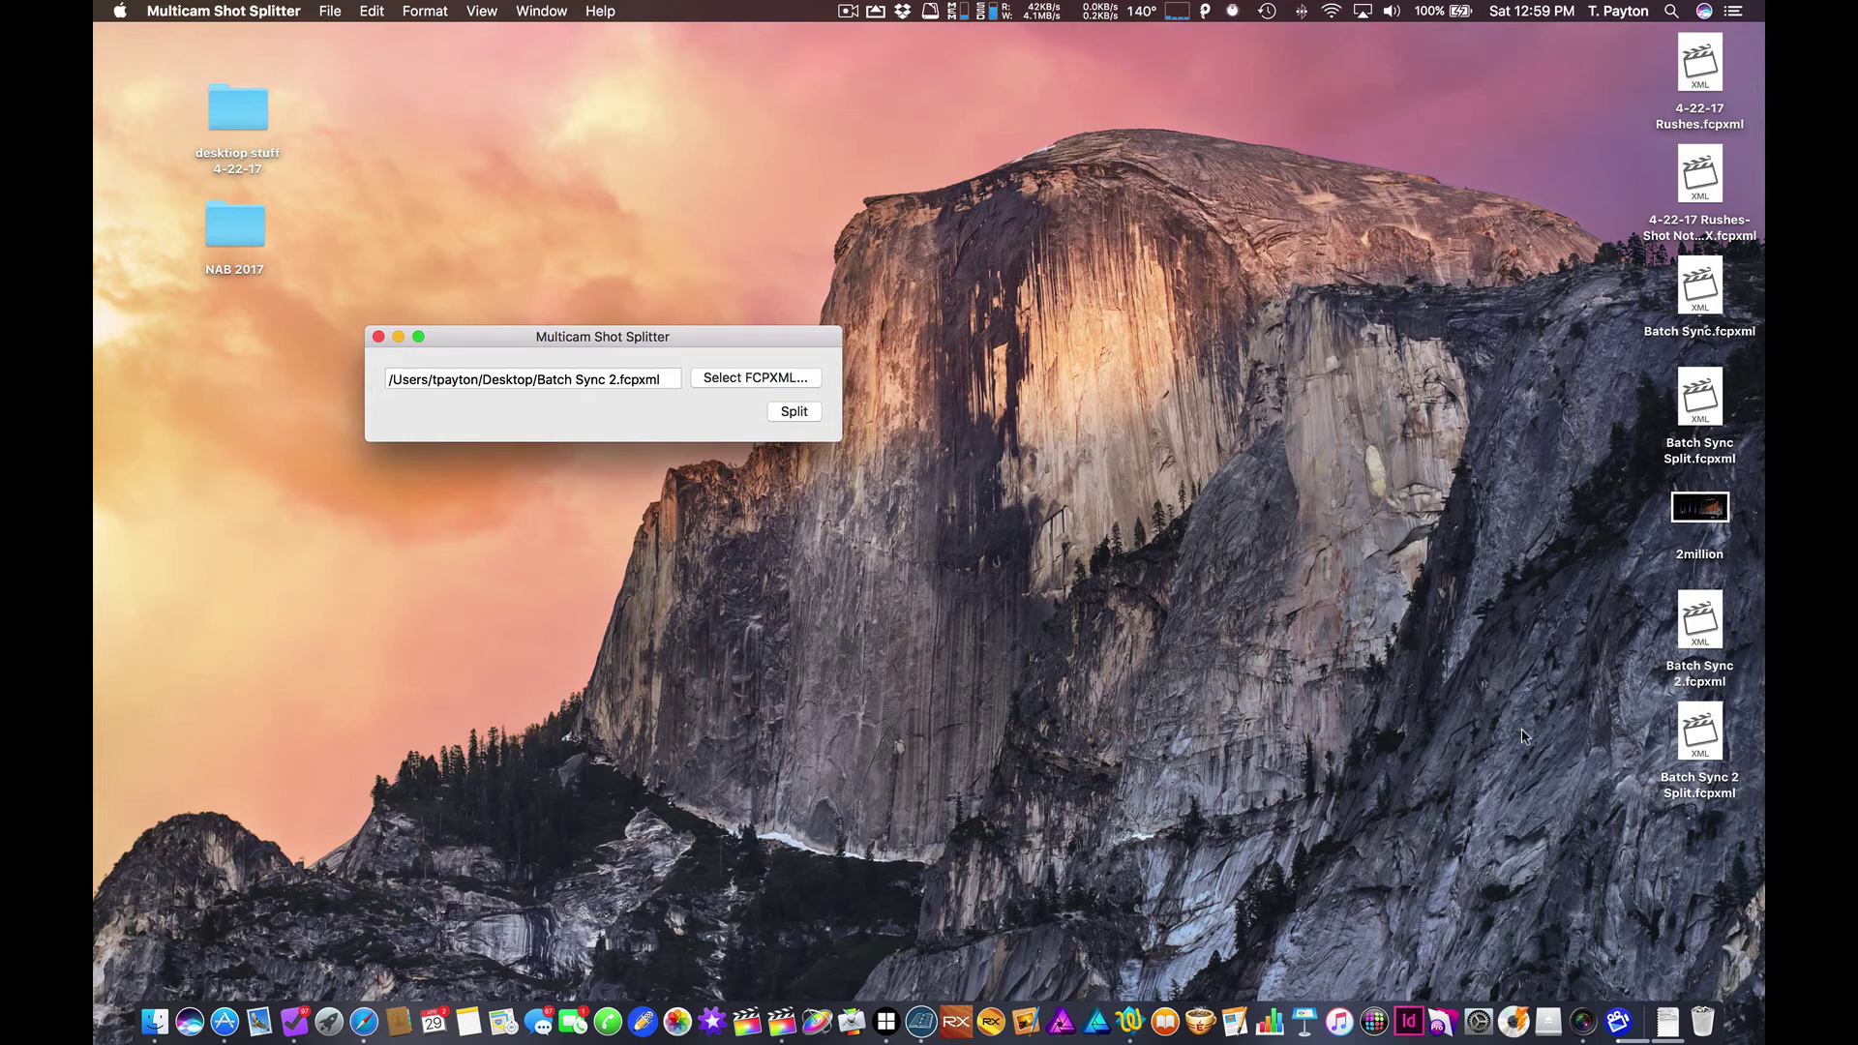
# Import Batch Sync 2 Split.fcpxml into the 17-ONE-449_L JDRF (Clean) NAB library.
pyautogui.moveTo(1702, 733); pyautogui.dragTo(782, 1024)
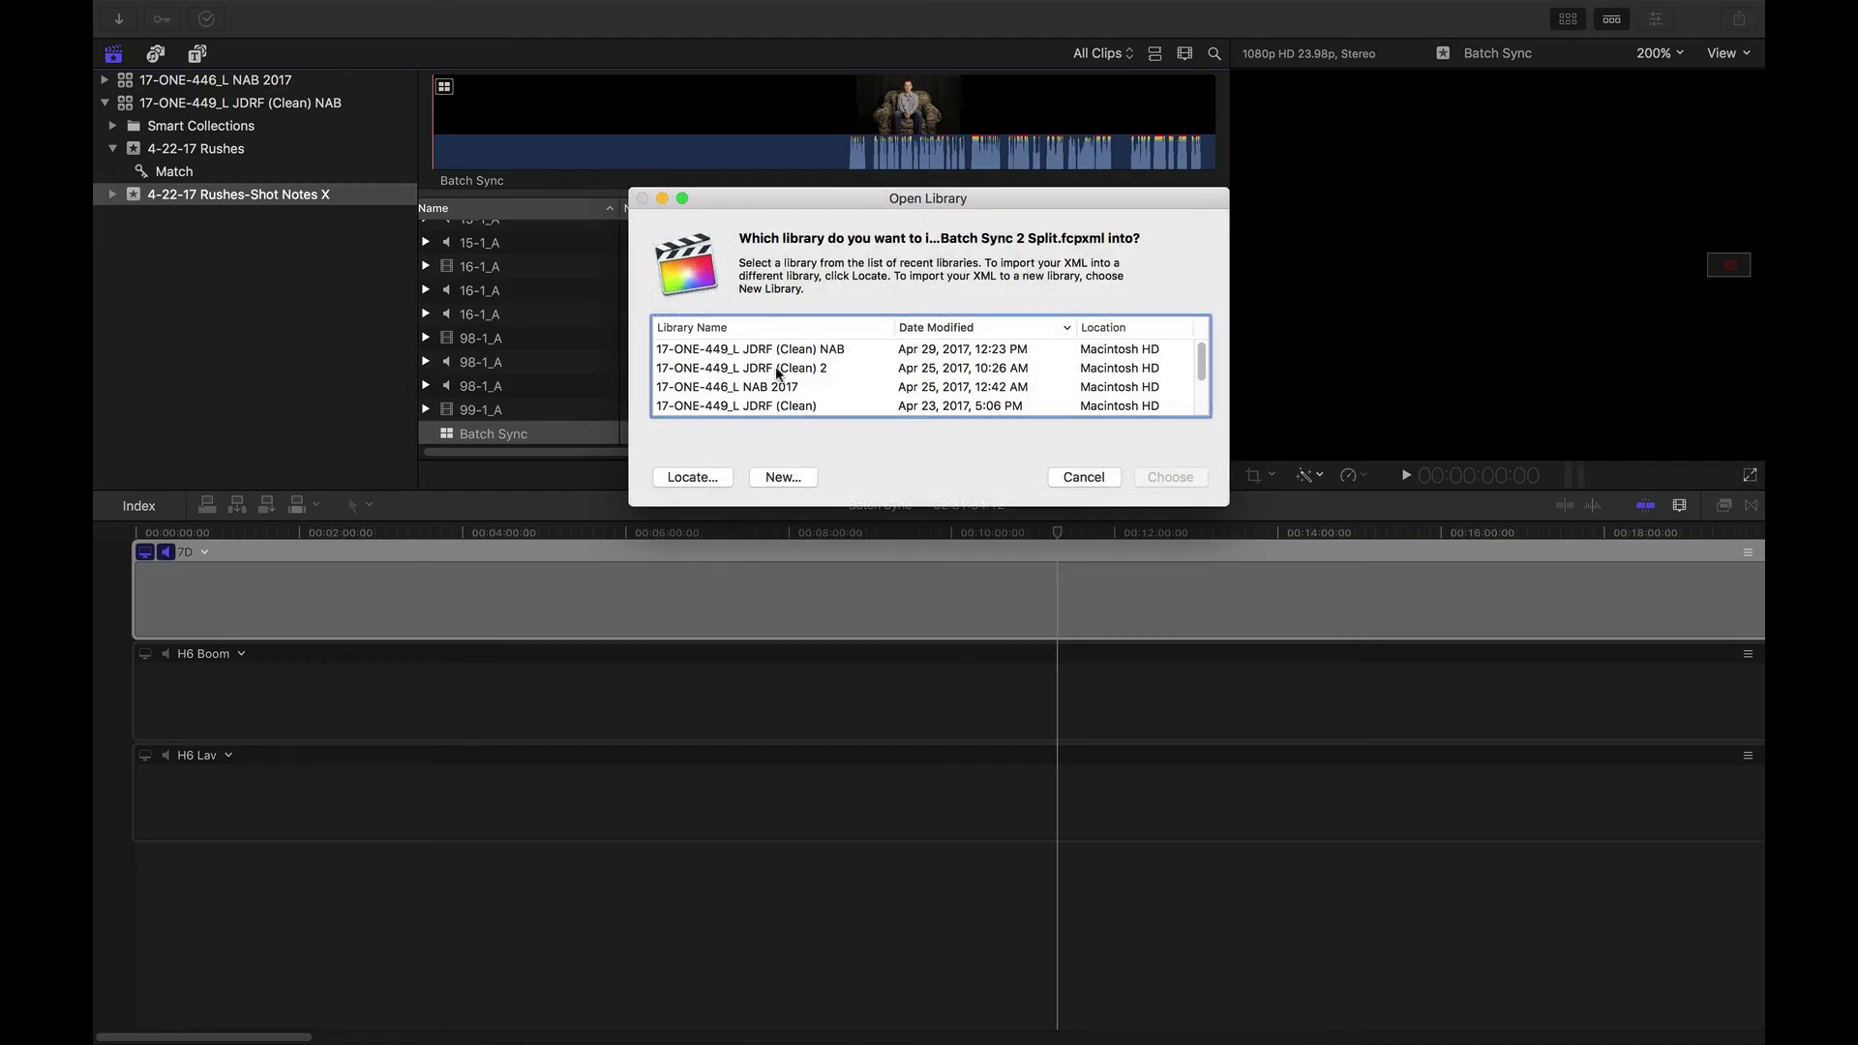
pyautogui.click(842, 348)
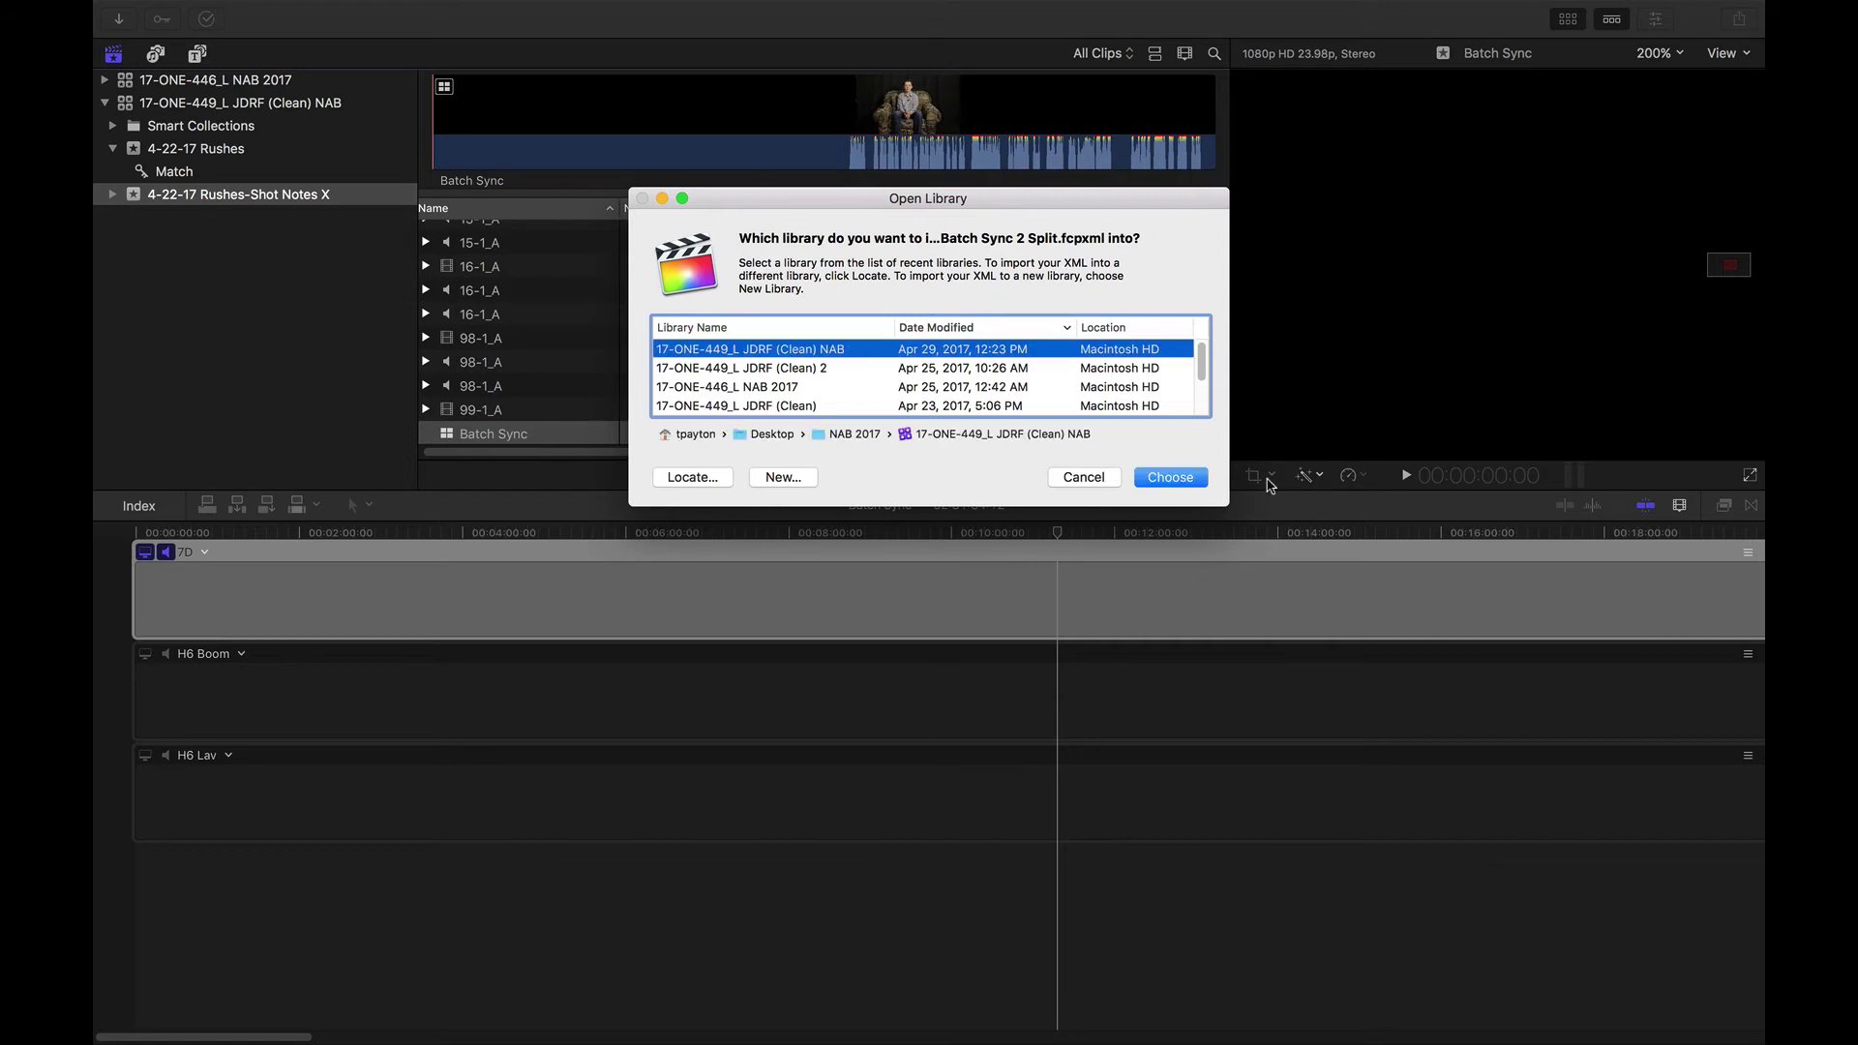
pyautogui.click(1189, 478)
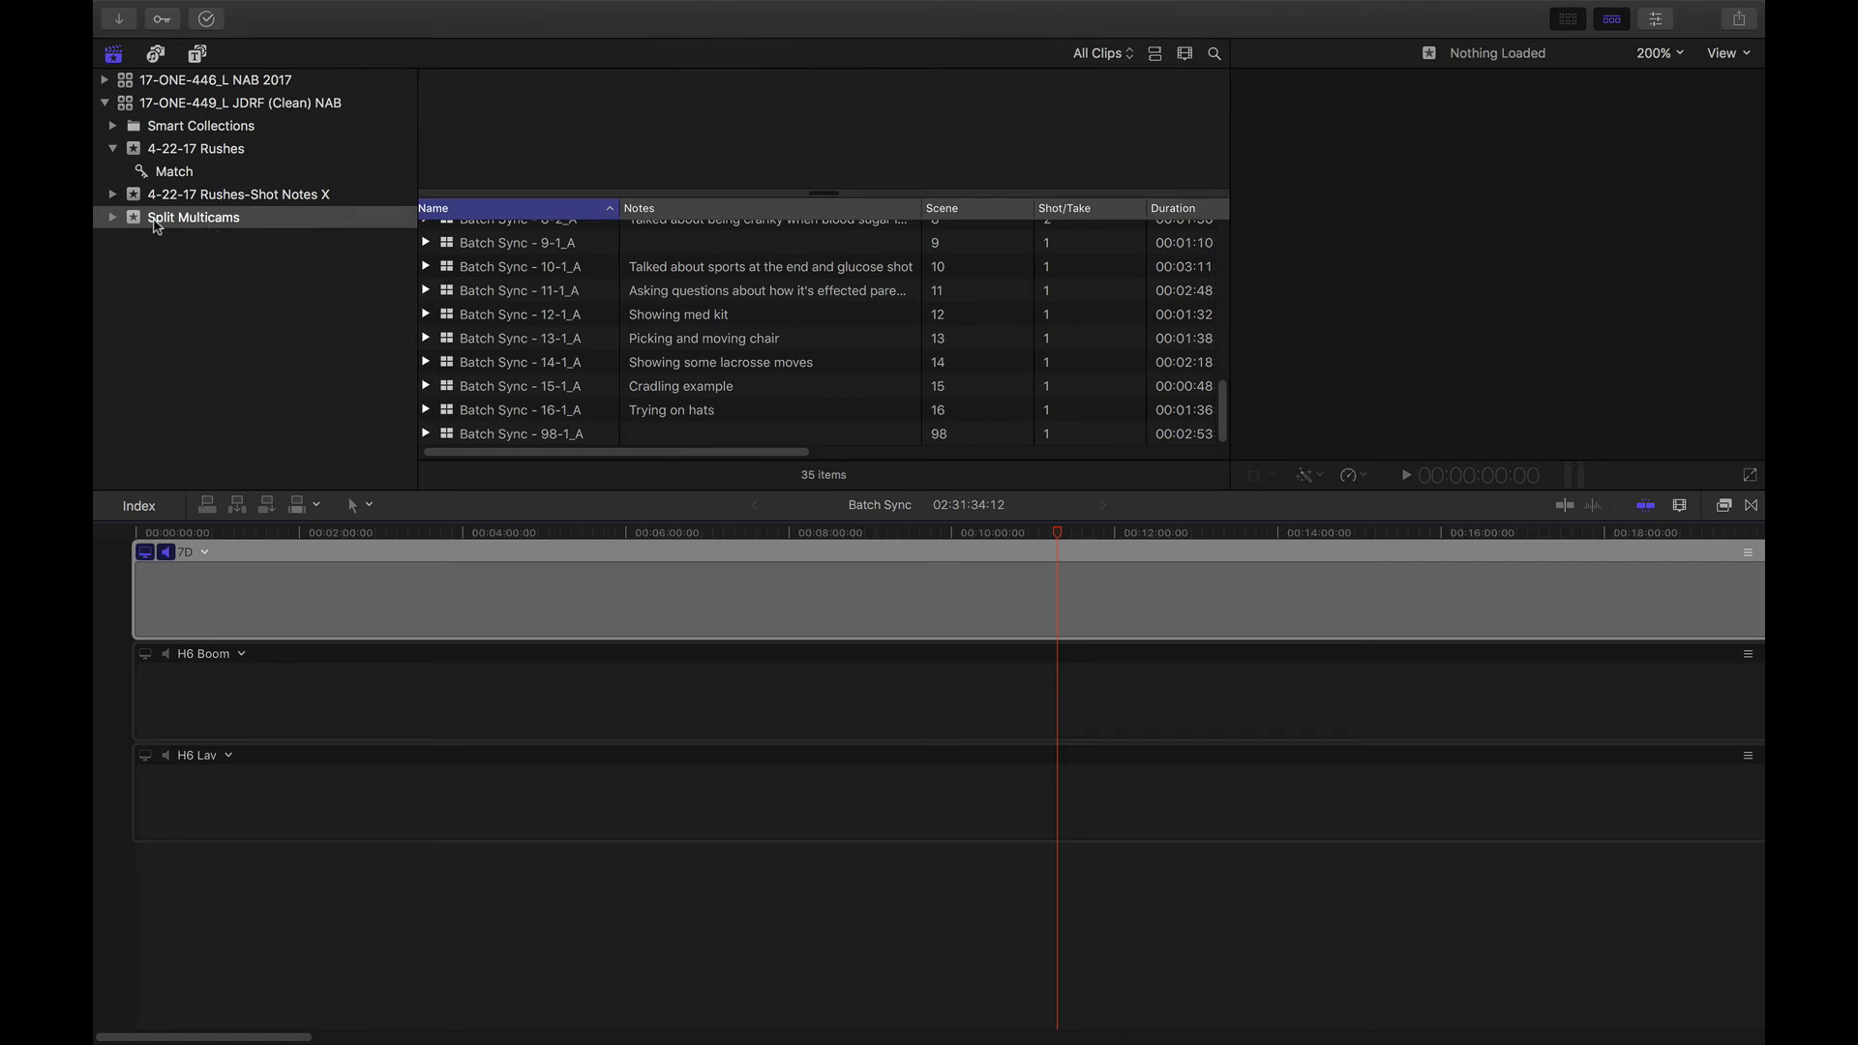
# Hide the timeline and browse the full-height Split Multicams clip list.
pyautogui.click(1620, 22)
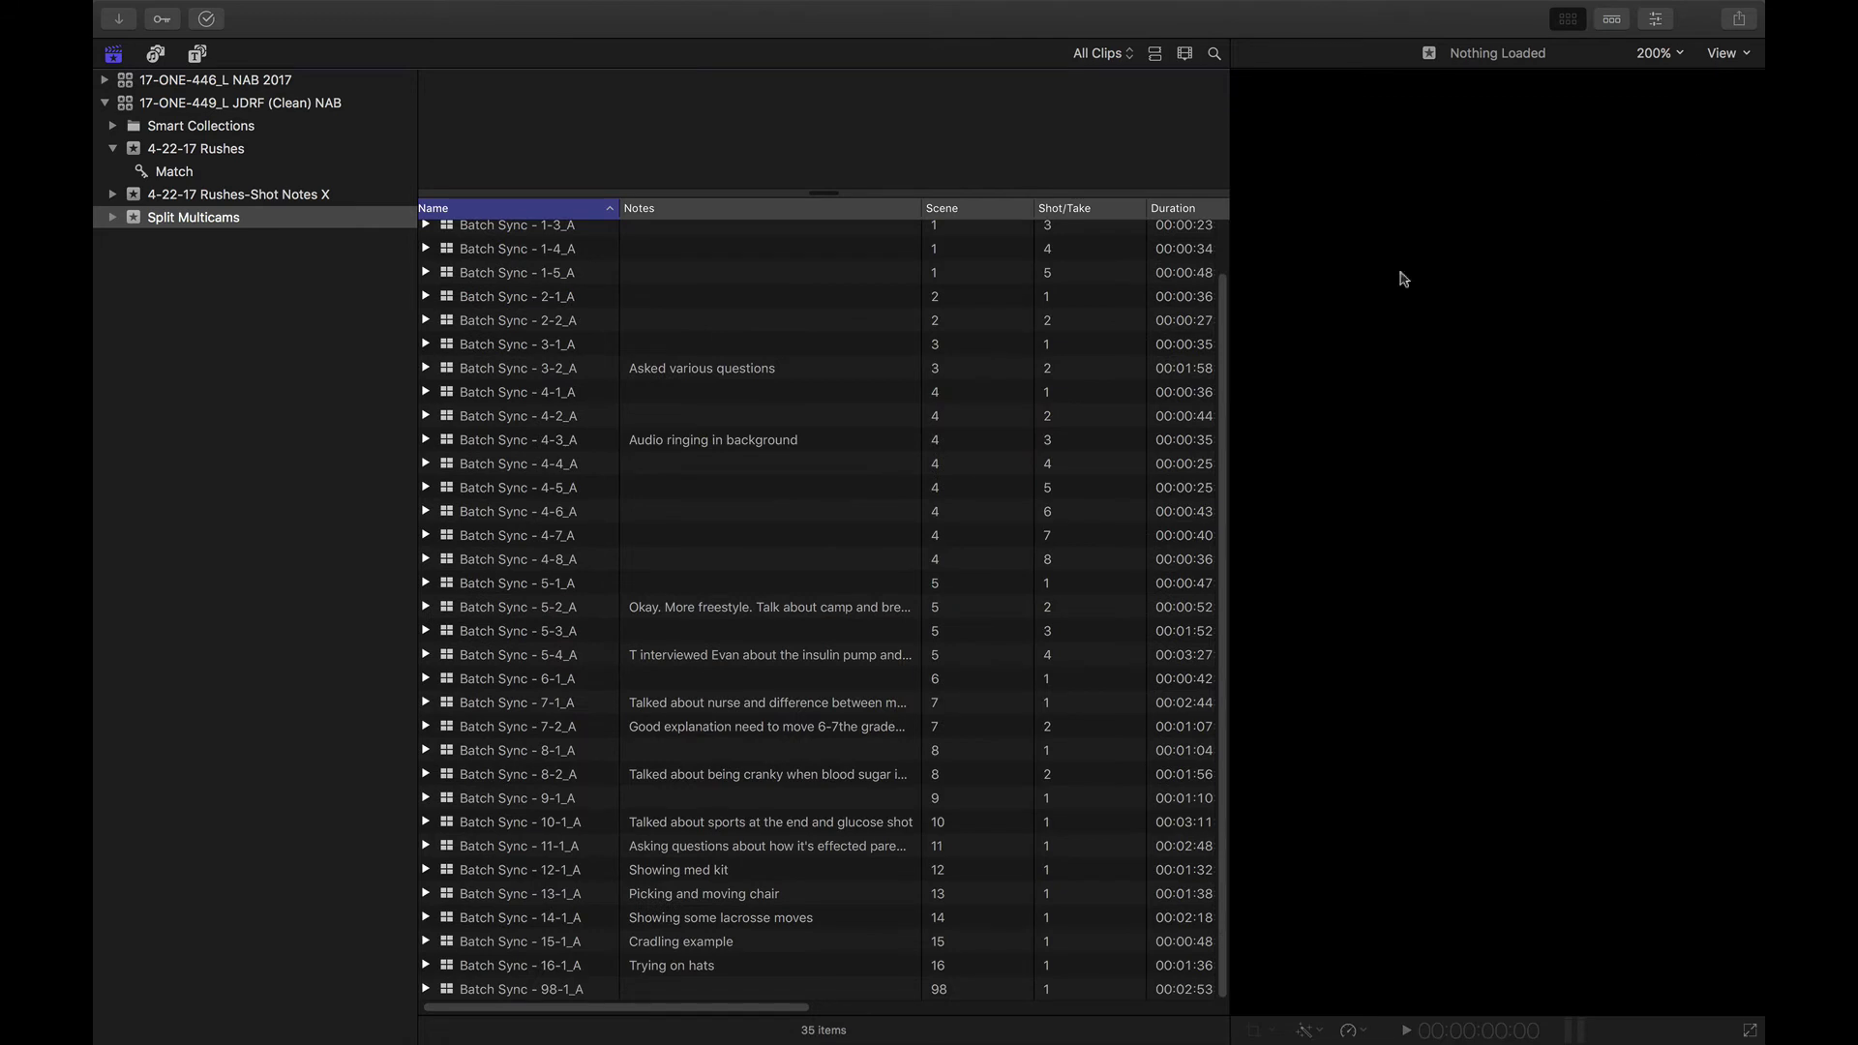
pyautogui.scroll(3, 664, 575)
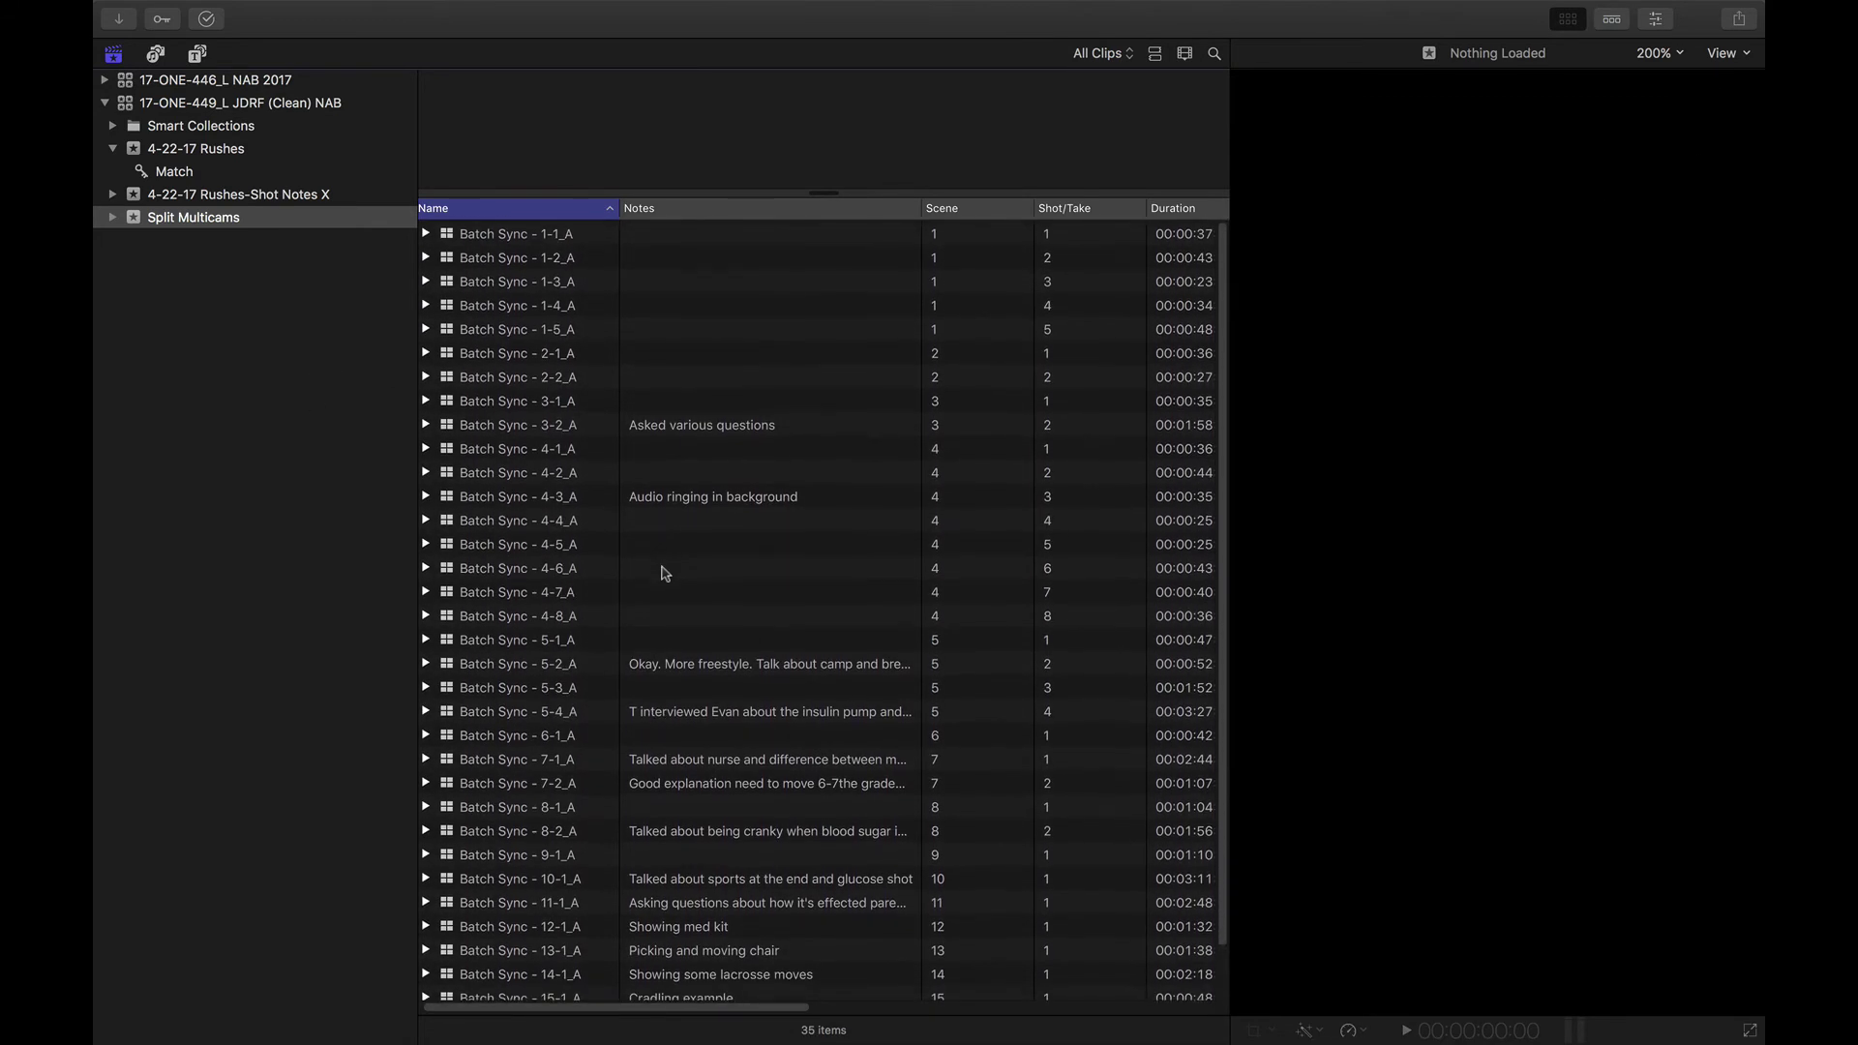
pyautogui.click(112, 219)
pyautogui.click(113, 219)
pyautogui.scroll(-2, 611, 635)
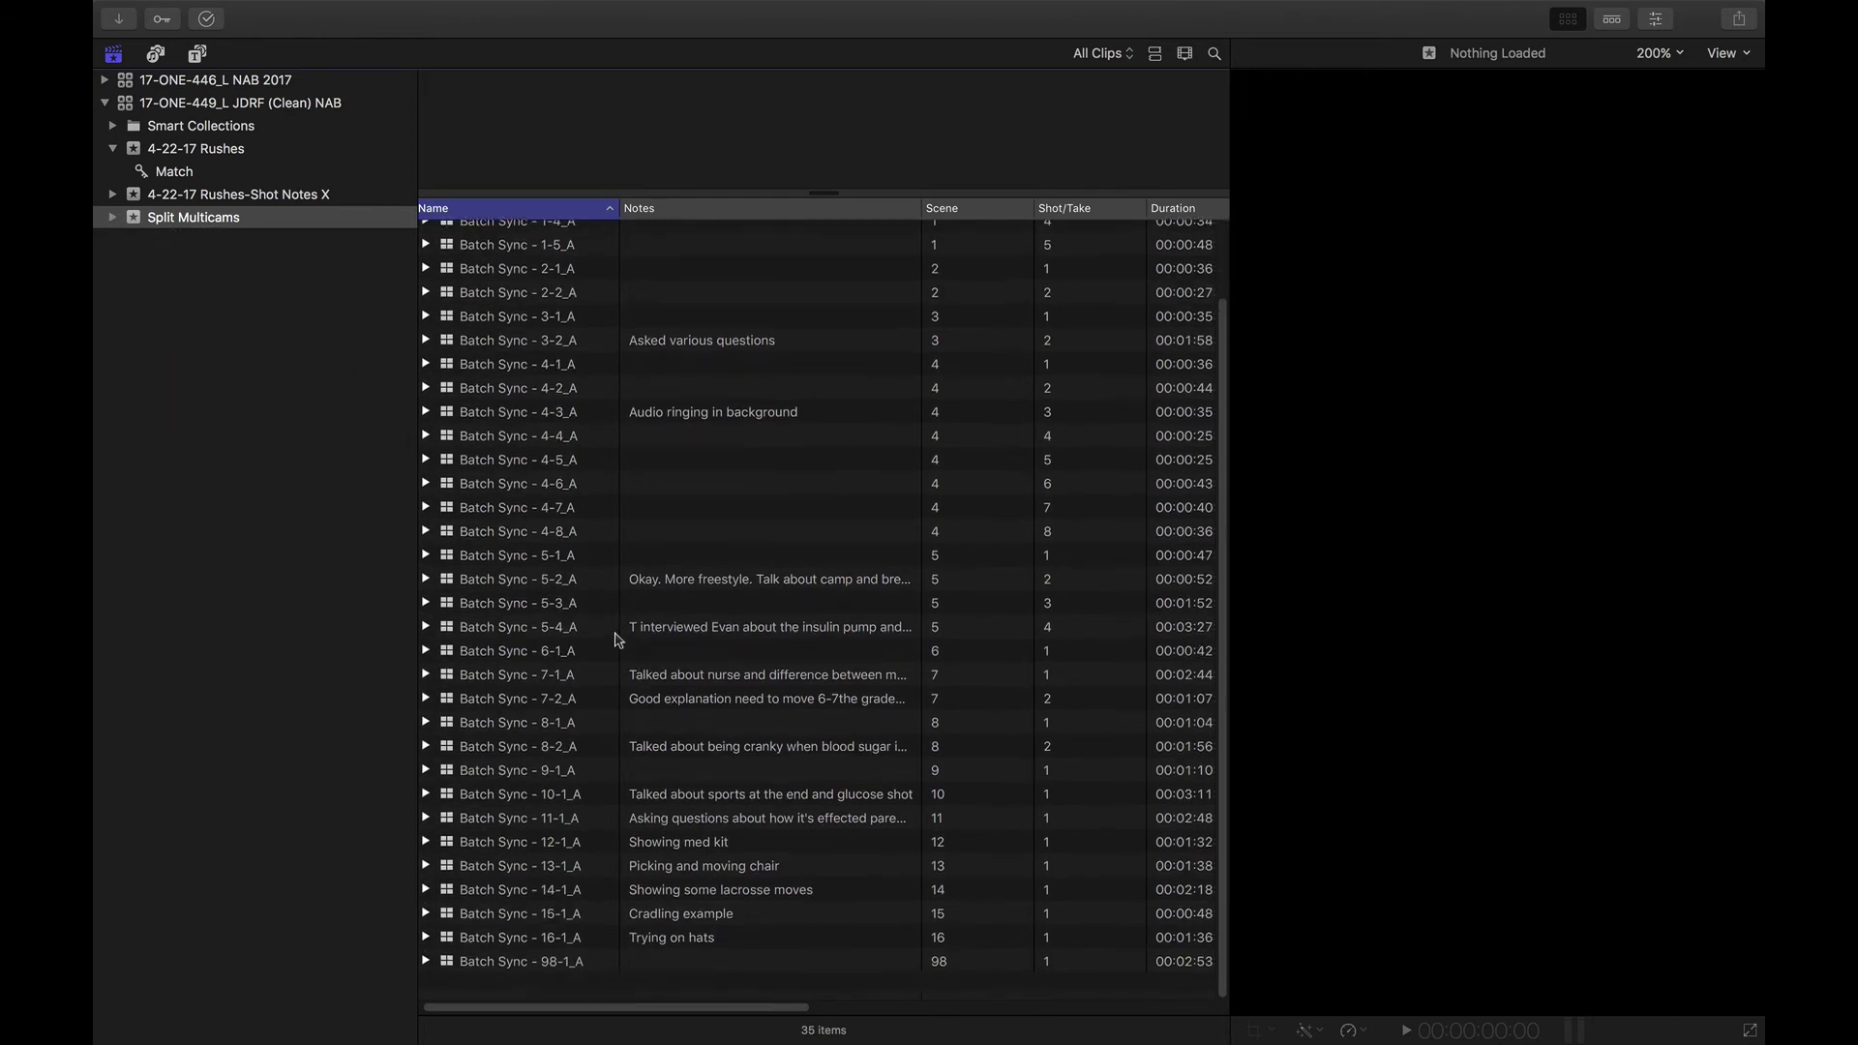
pyautogui.scroll(3, 615, 639)
pyautogui.scroll(-2, 615, 636)
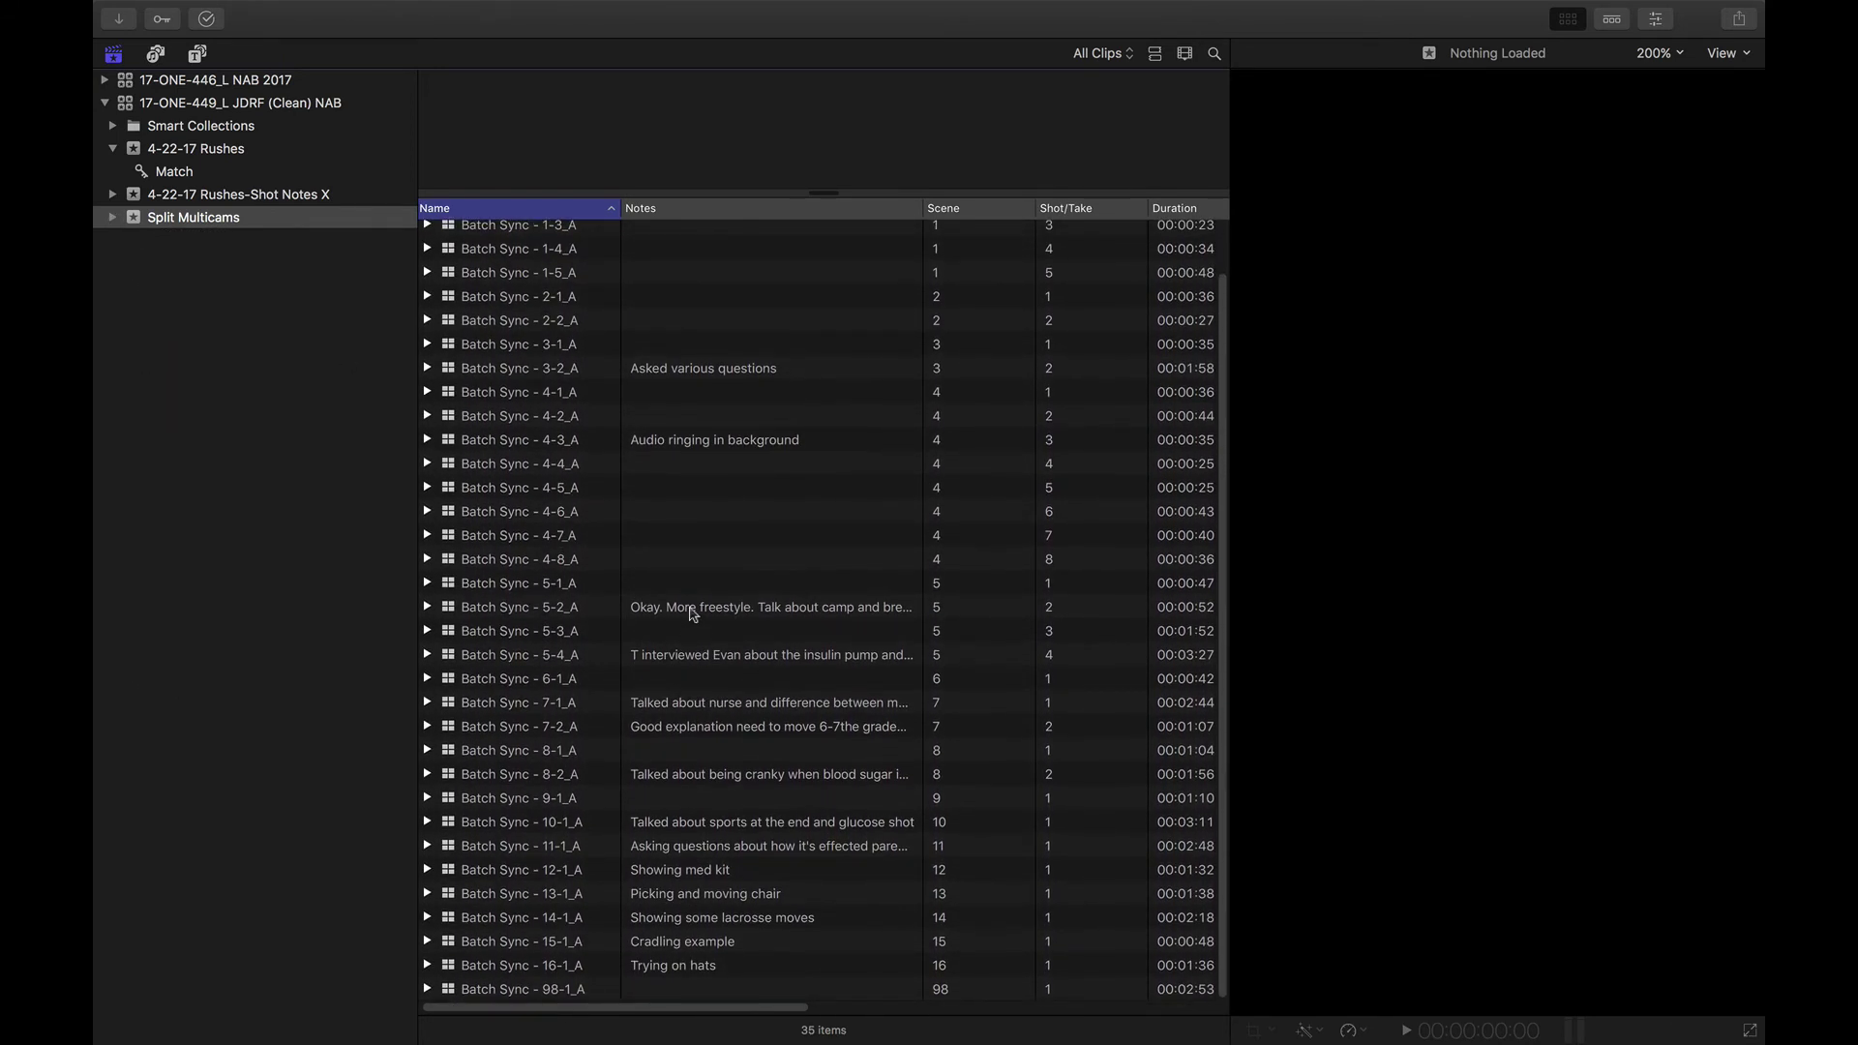
pyautogui.hscroll(1, 823, 595)
pyautogui.scroll(3, 954, 365)
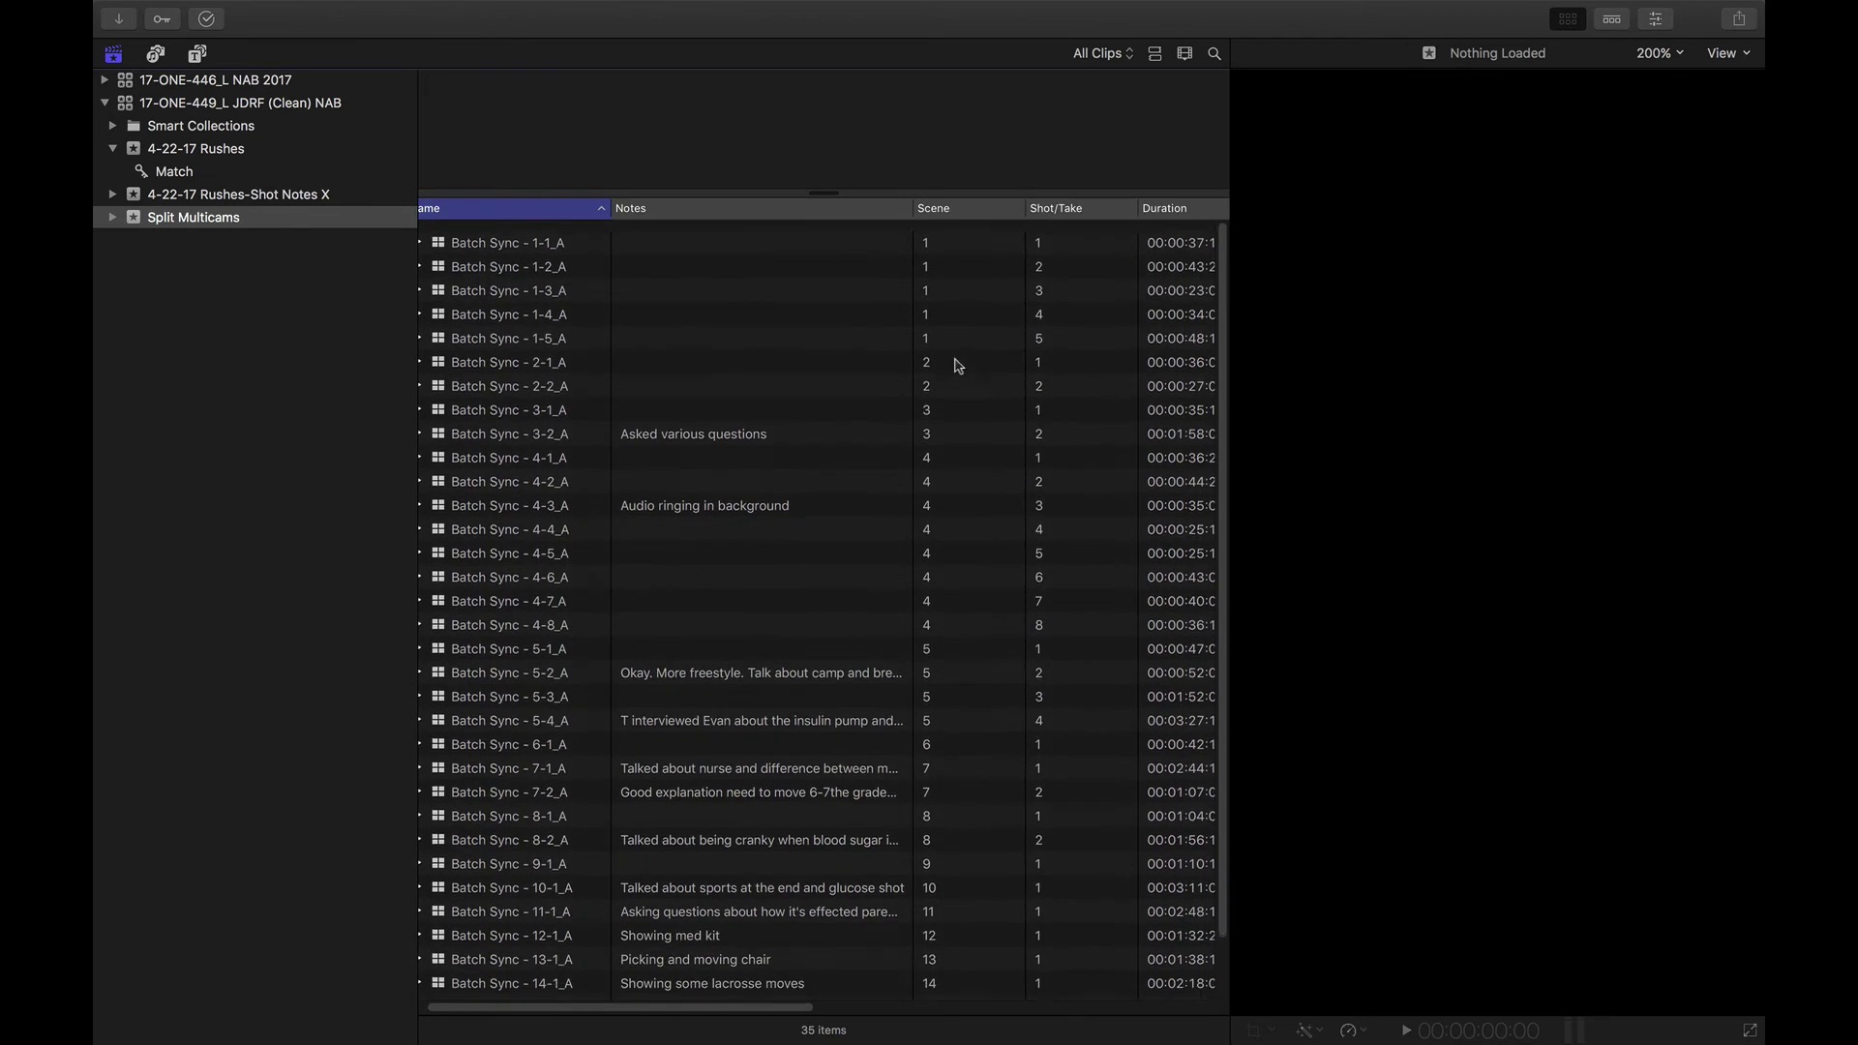
# Set the browser's Group By option to Scene.
pyautogui.click(1184, 53)
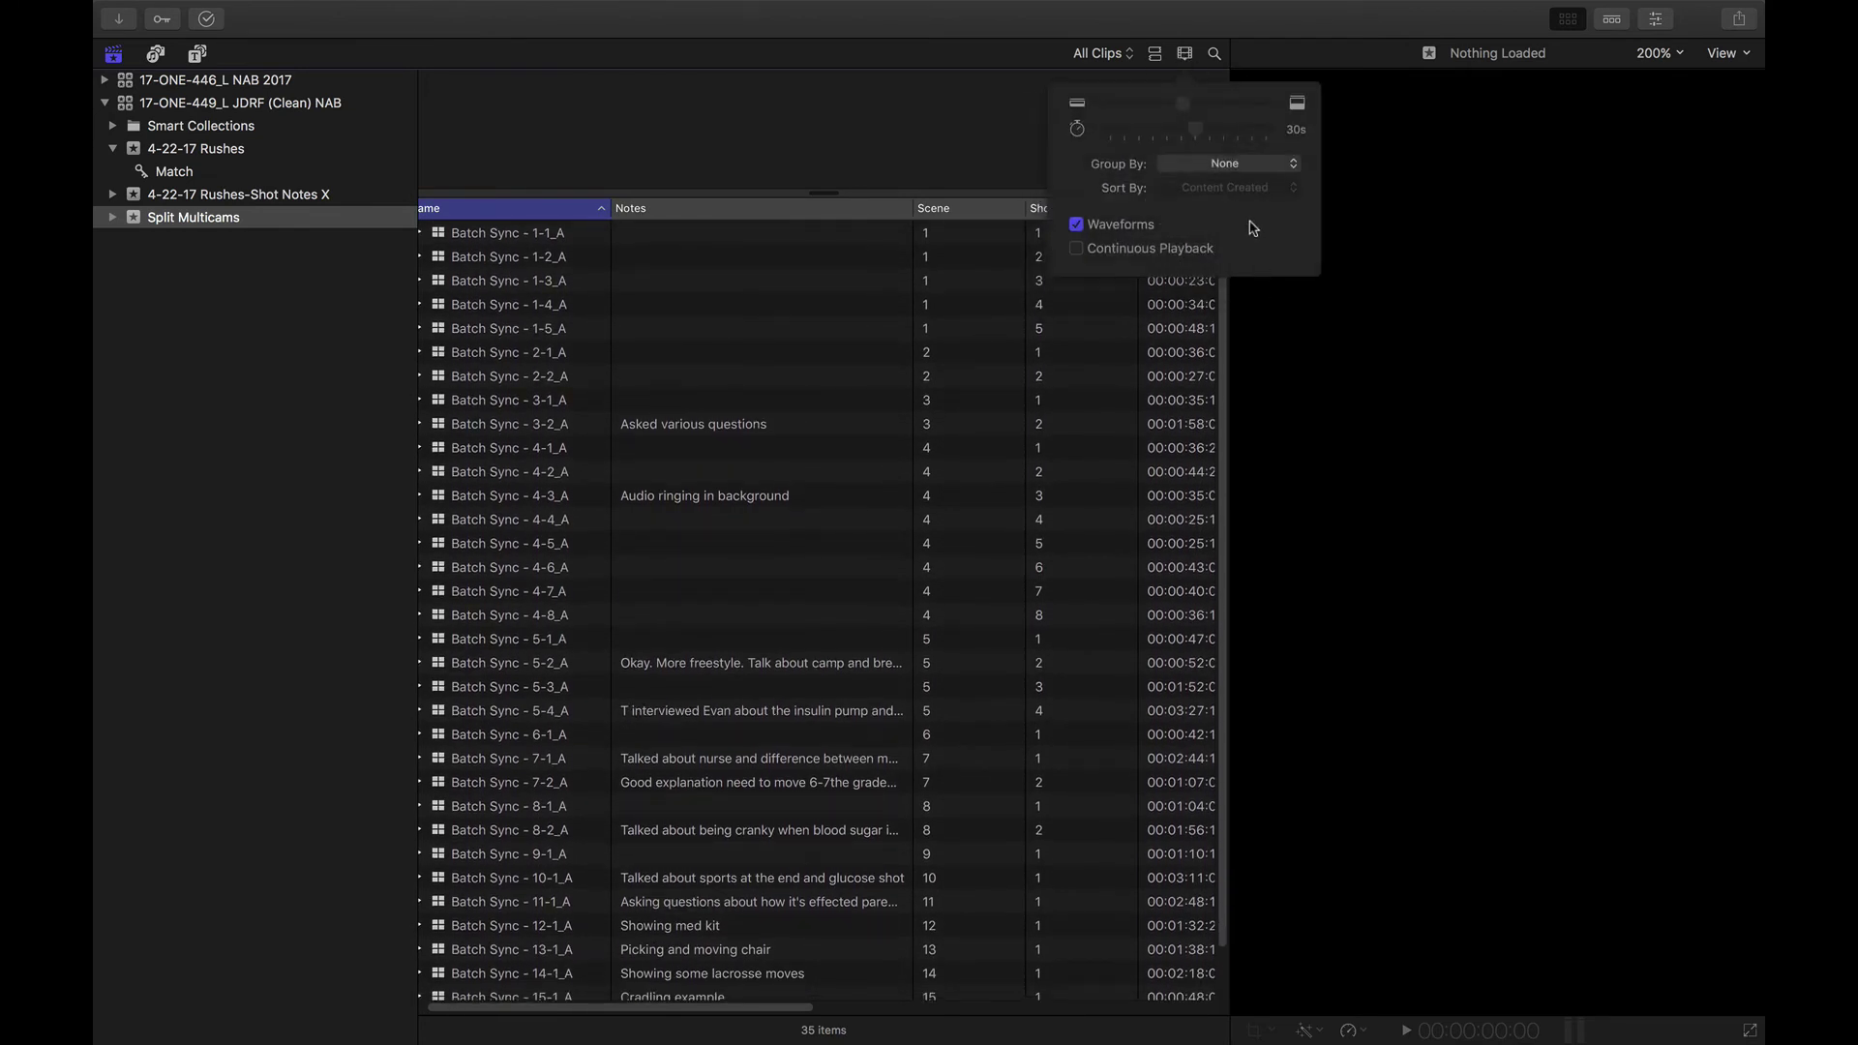
pyautogui.click(1247, 165)
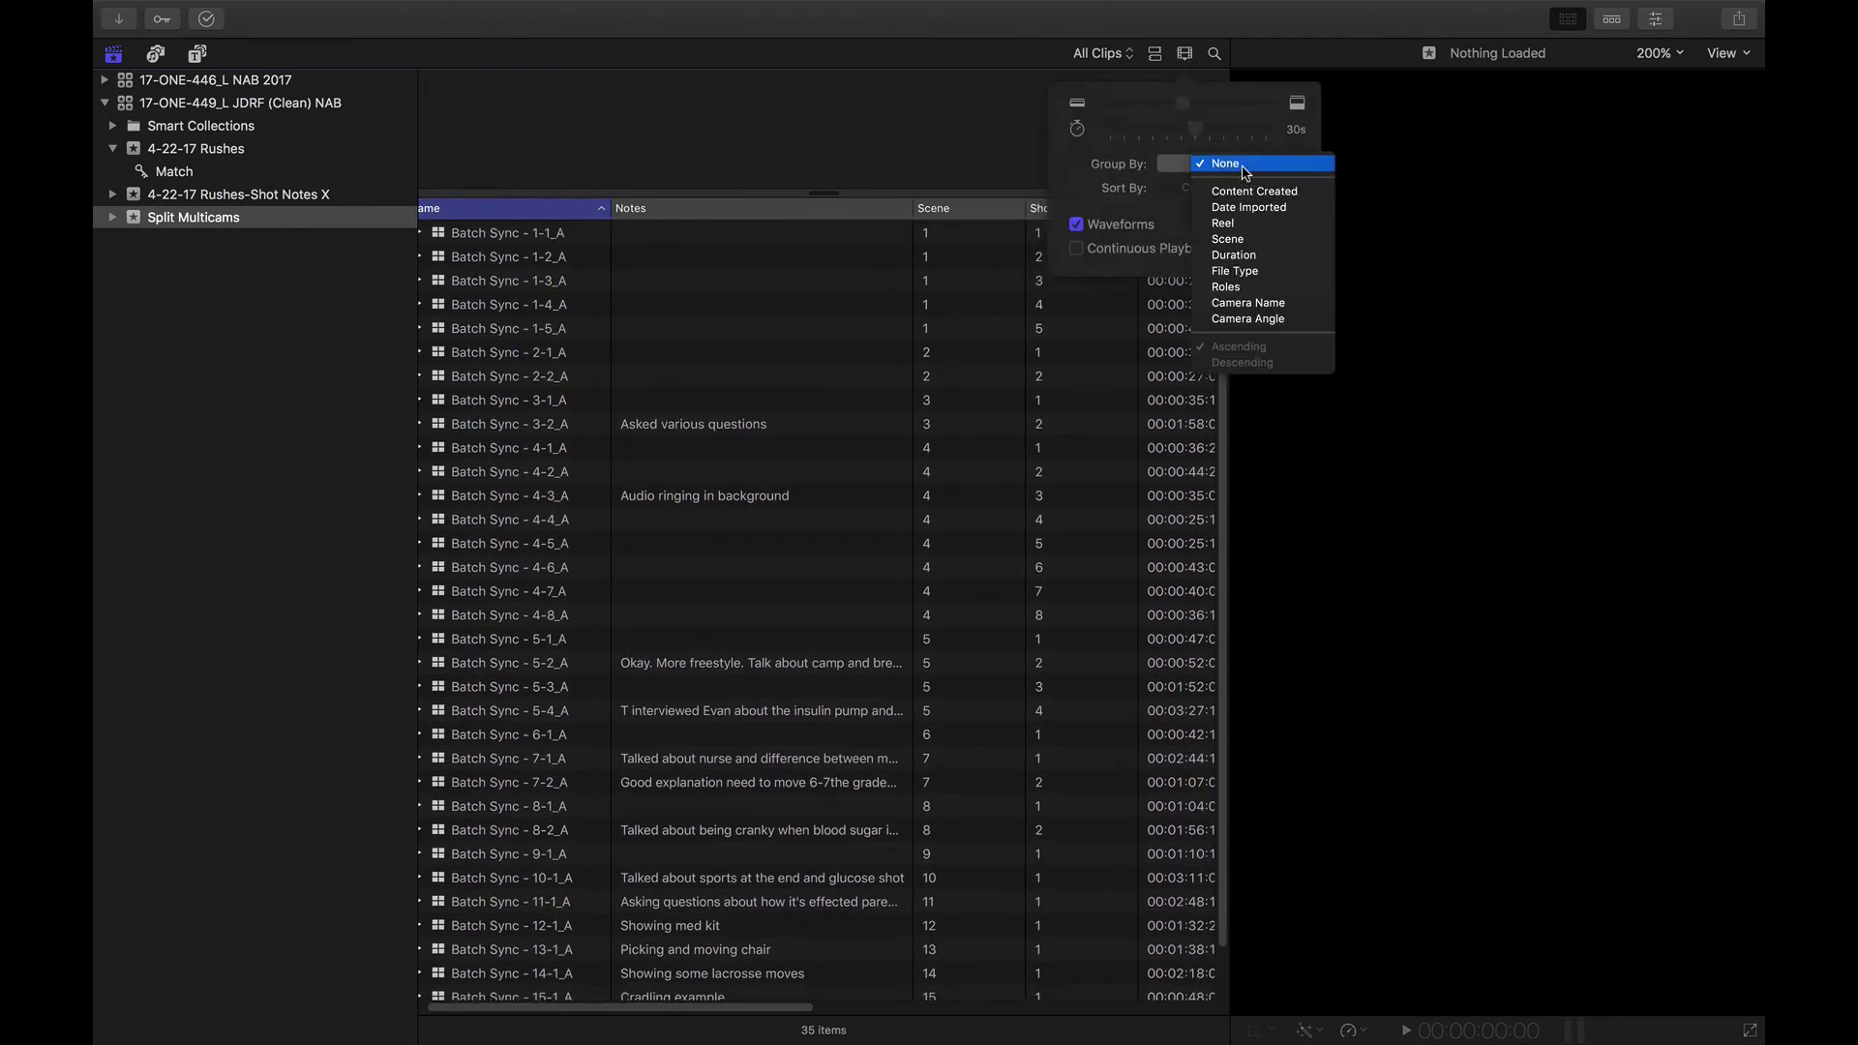
pyautogui.click(1275, 239)
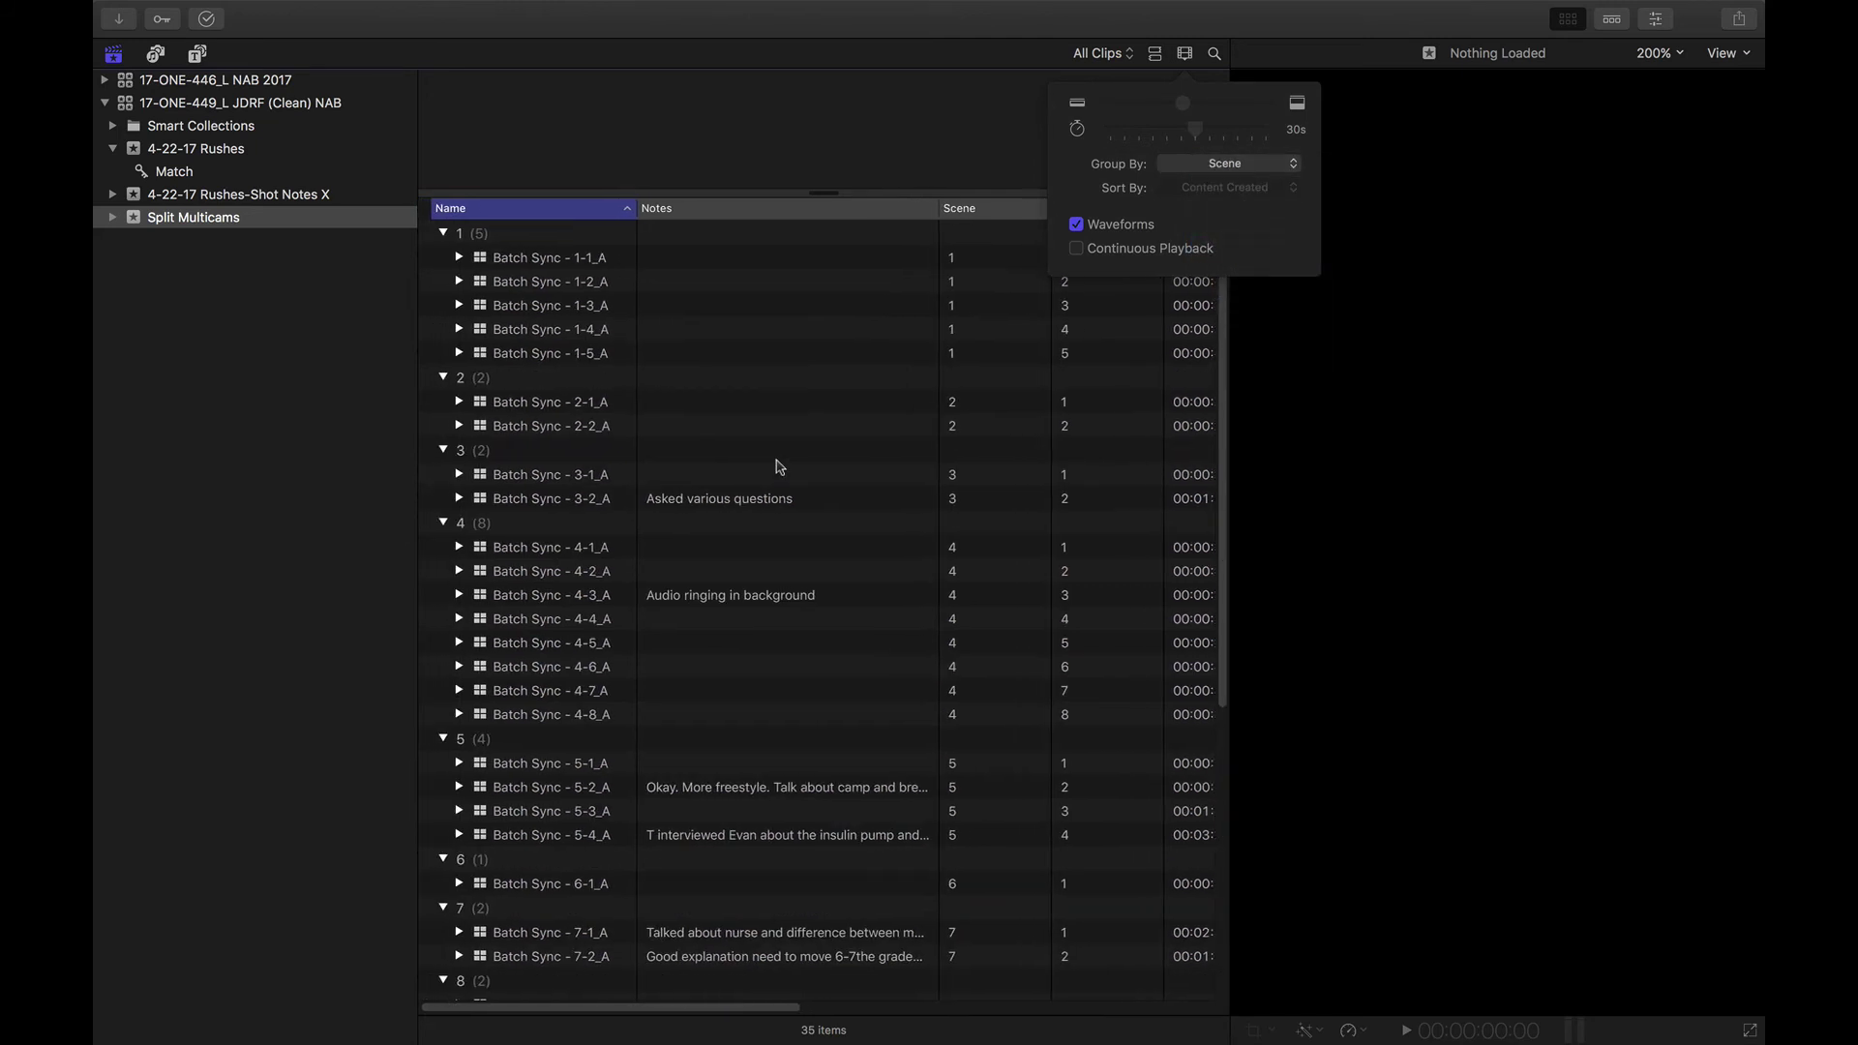
pyautogui.click(1185, 57)
pyautogui.scroll(-10, 567, 576)
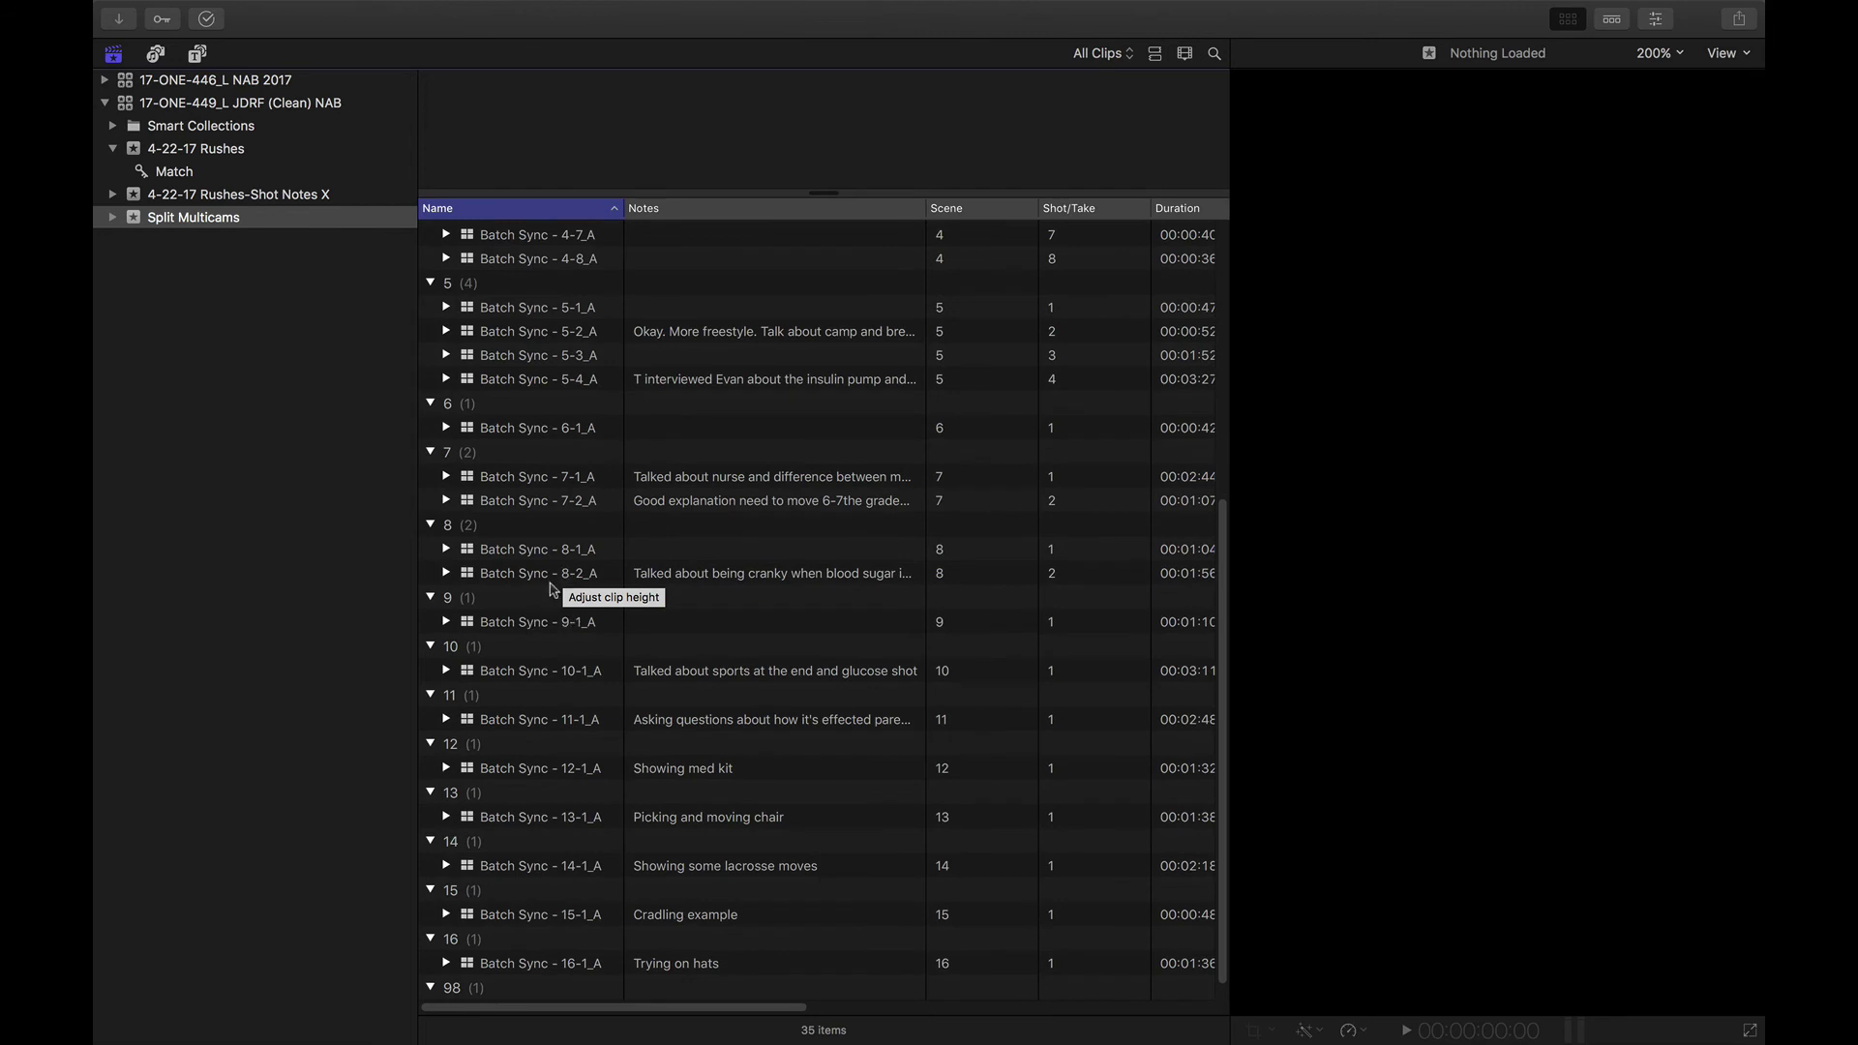
# Load Batch Sync - 8-2_A, review its metadata in the Inspector, and play it back.
pyautogui.click(542, 579)
pyautogui.click(720, 117)
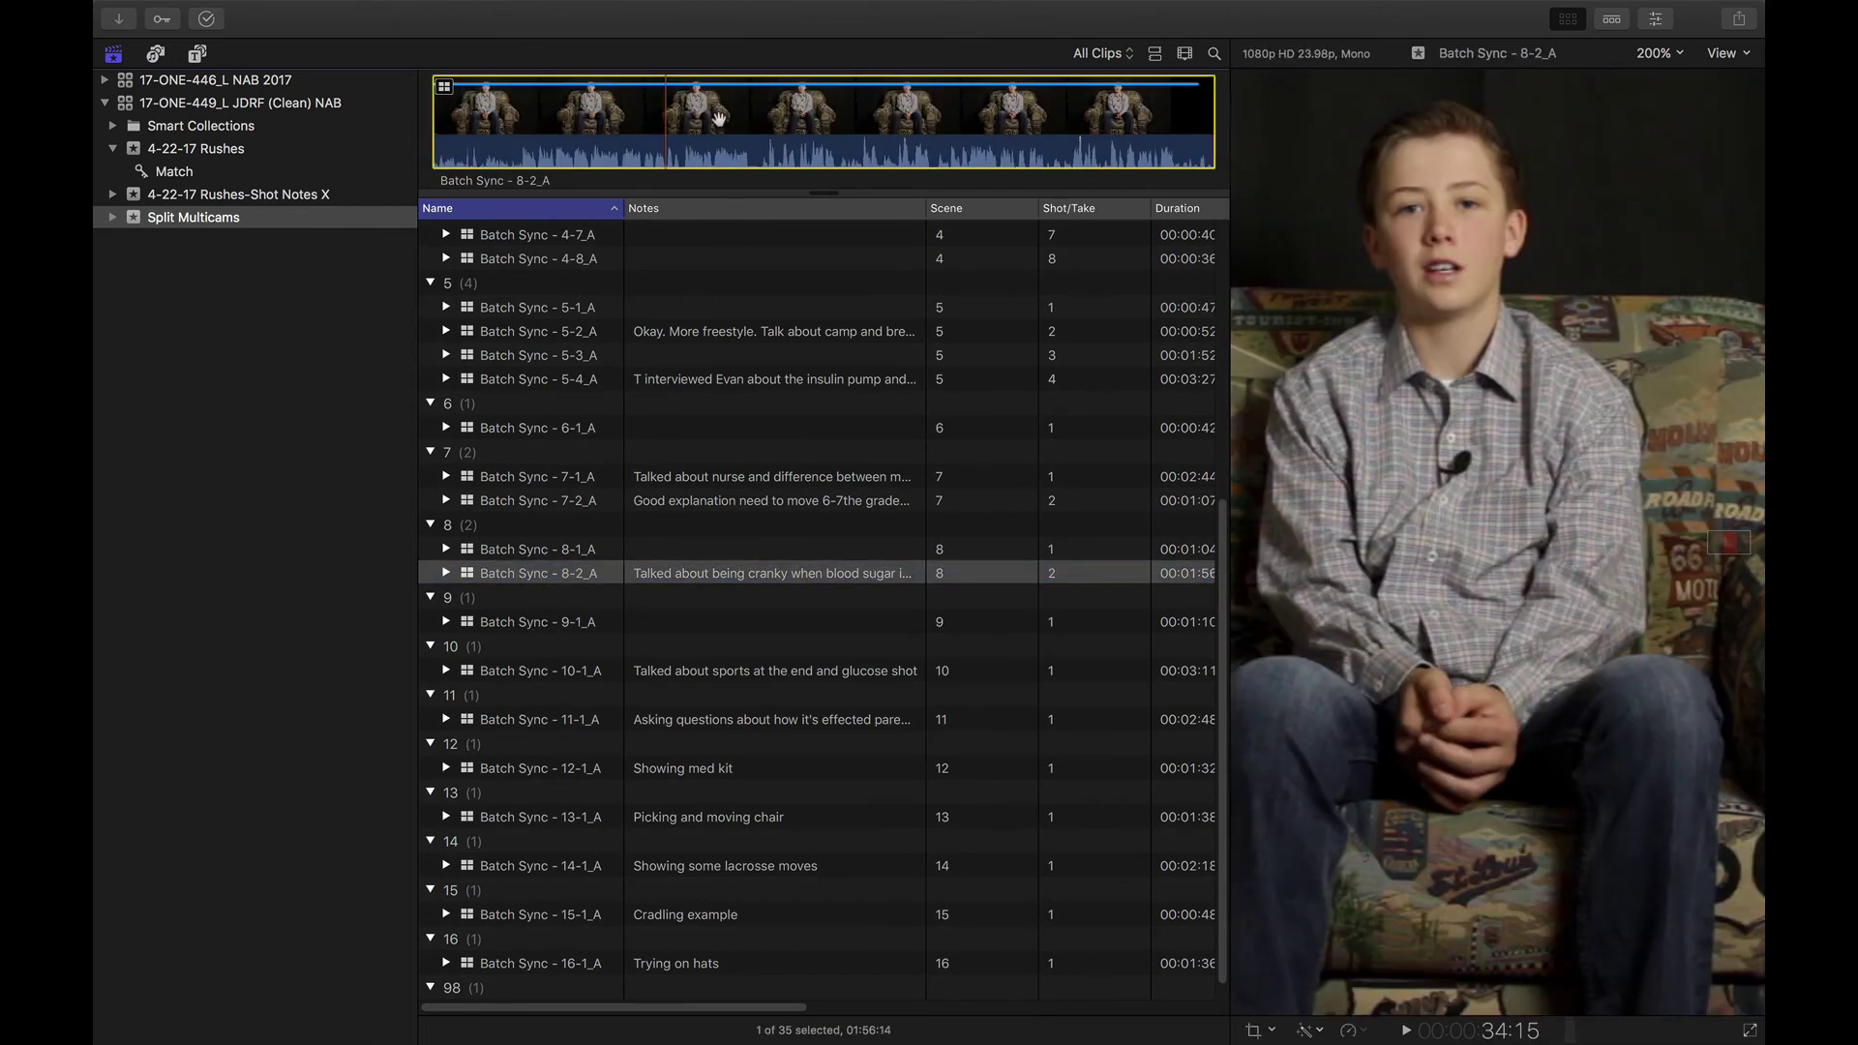
pyautogui.click(1656, 18)
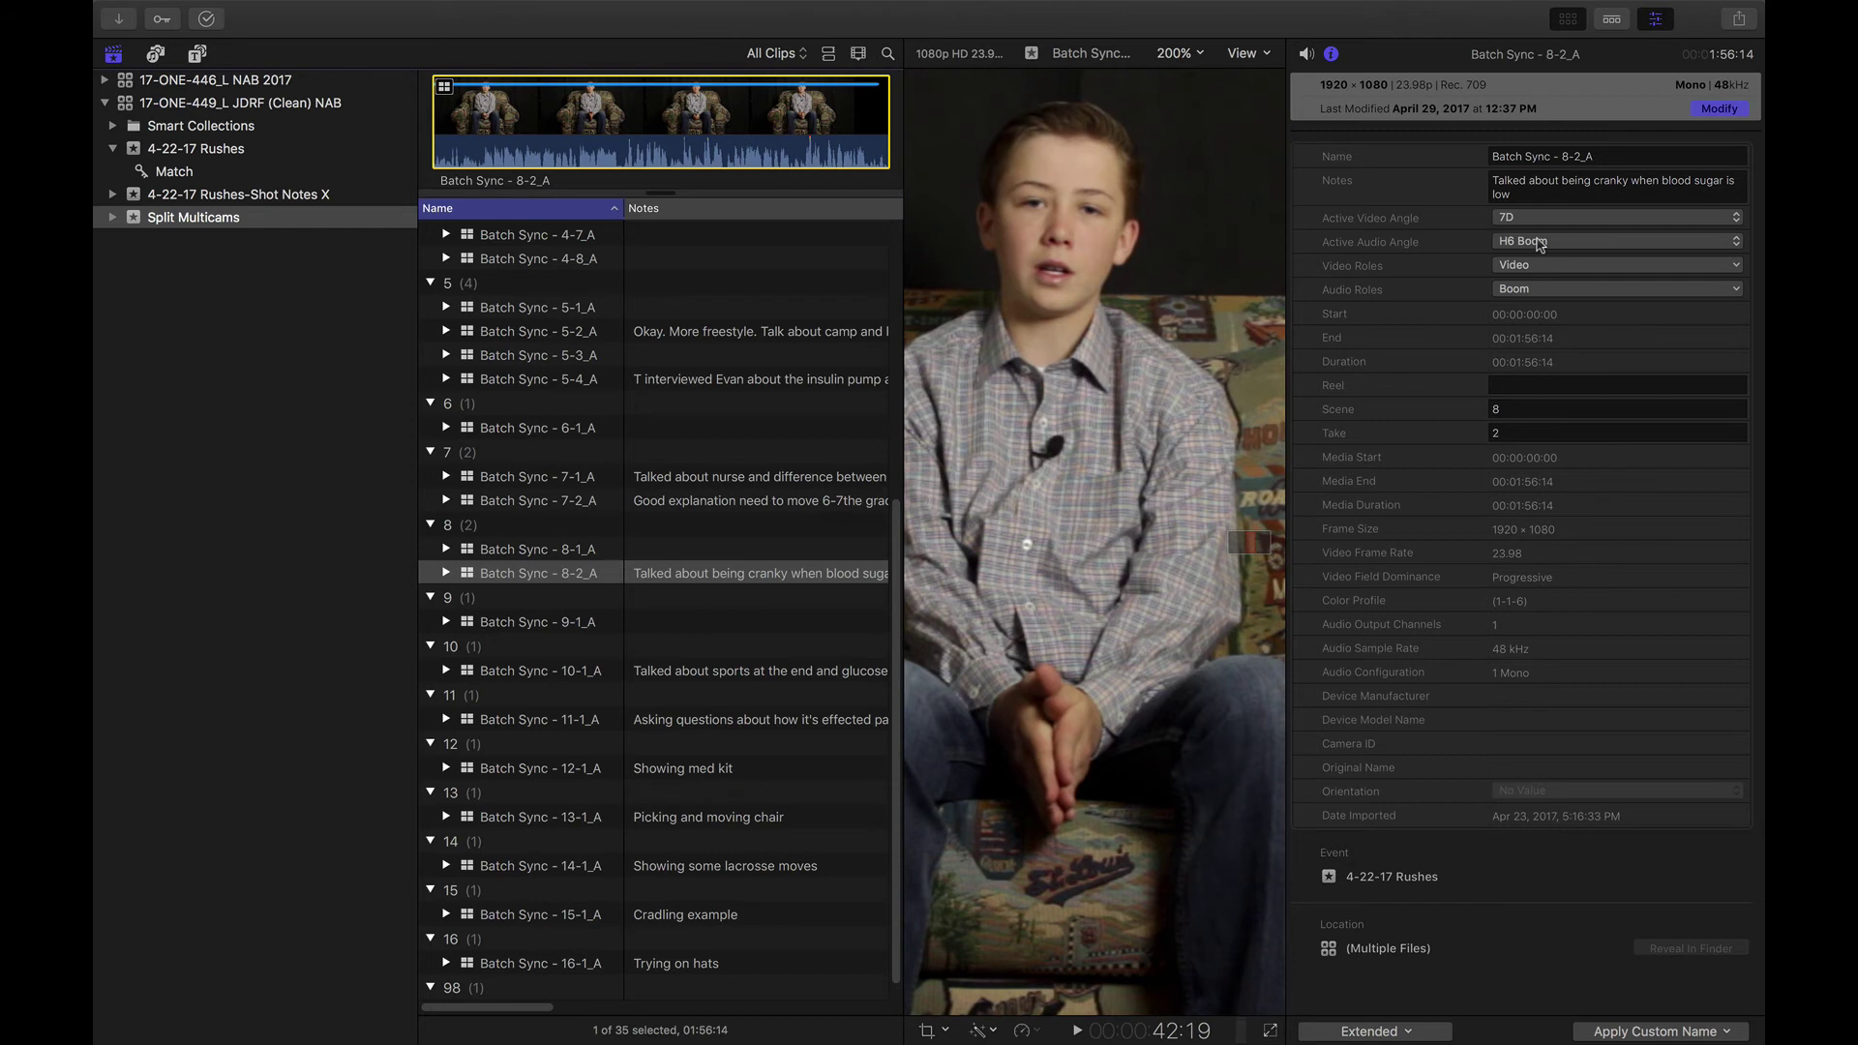
pyautogui.press('space')
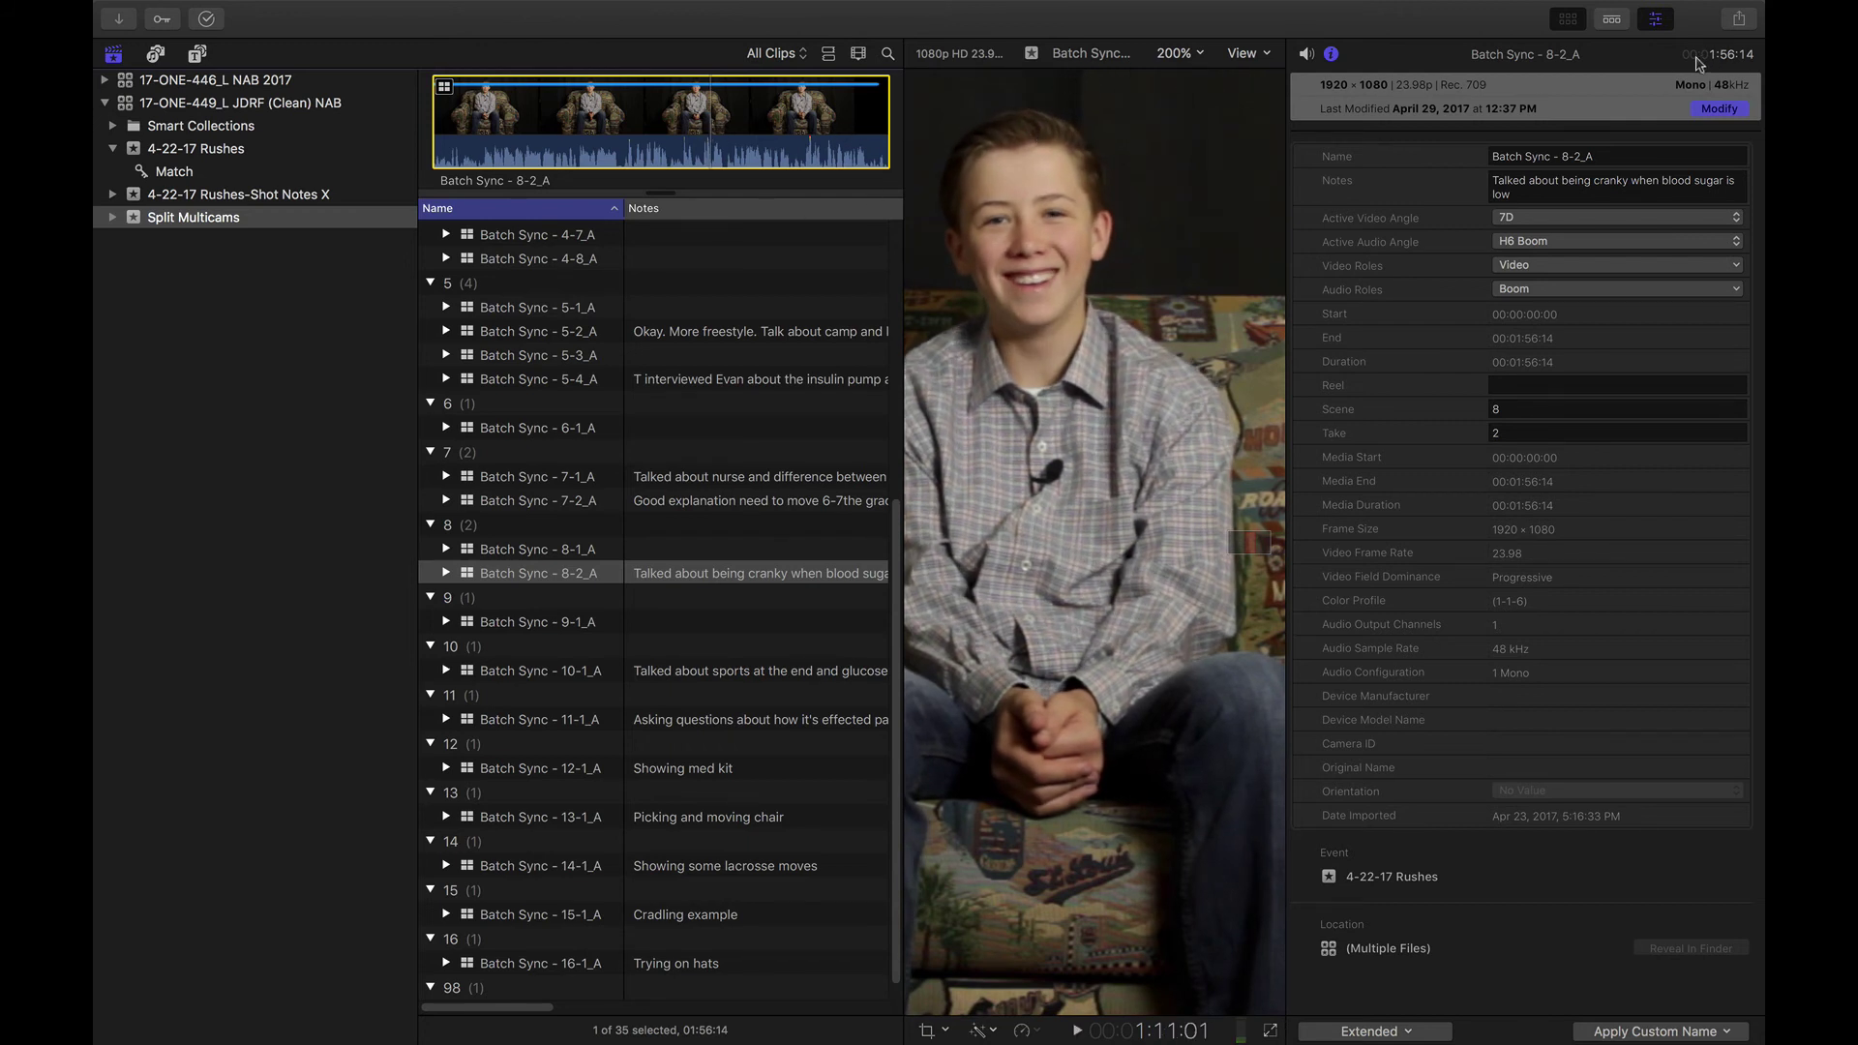
pyautogui.click(1656, 20)
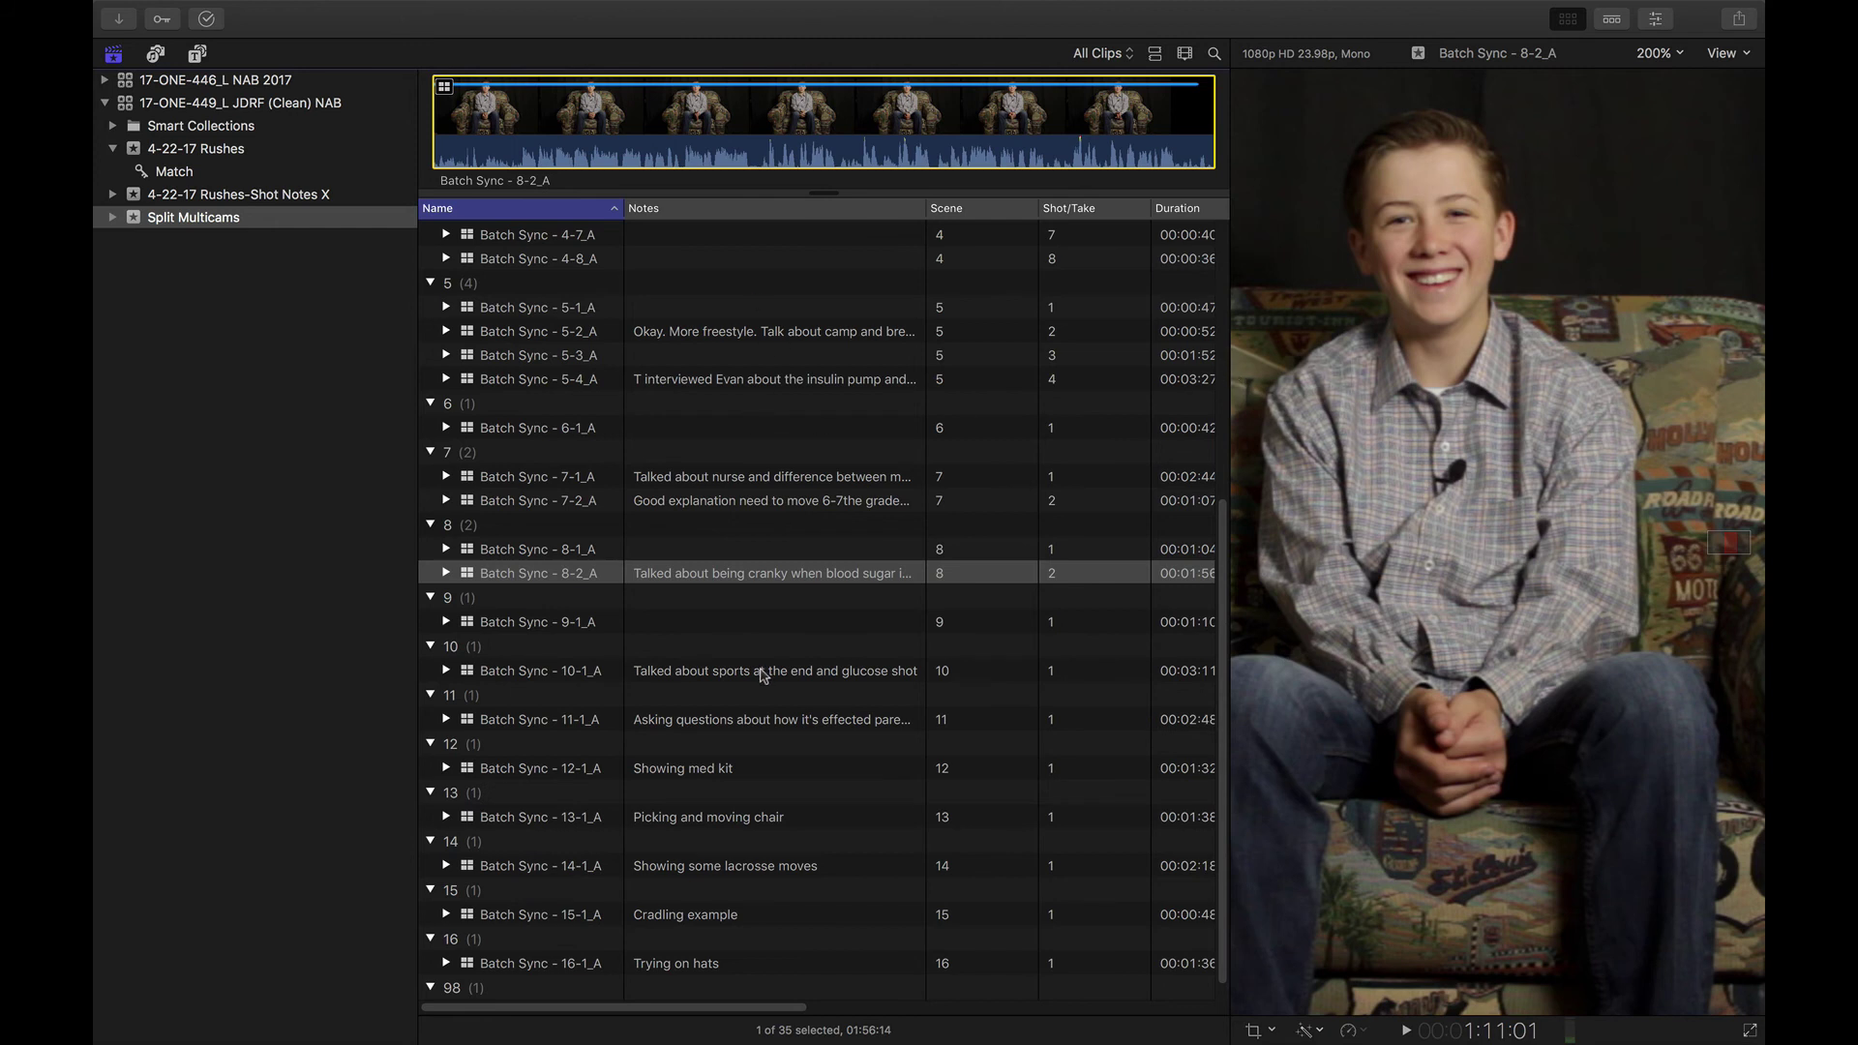
# Expand Batch Sync - 8-2_A and temporarily widen the Name column to read its keywords.
pyautogui.click(446, 573)
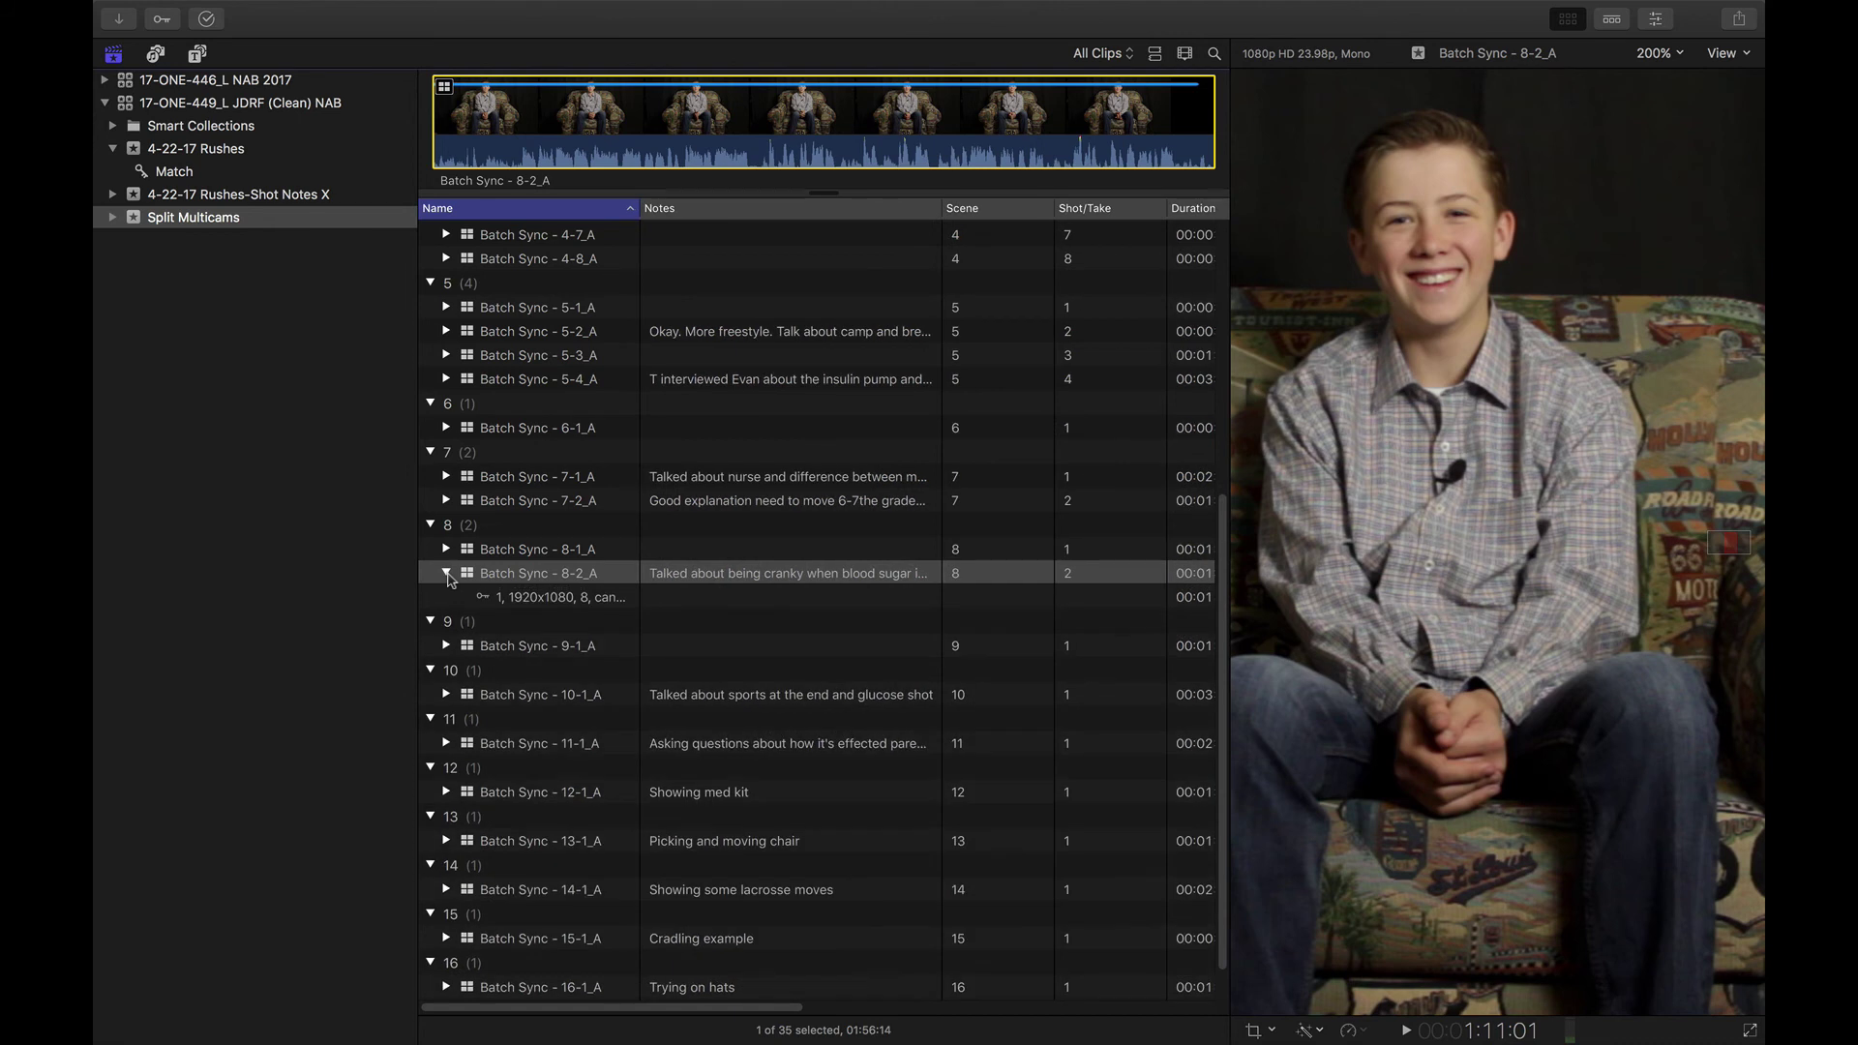
pyautogui.moveTo(639, 206); pyautogui.dragTo(955, 216)
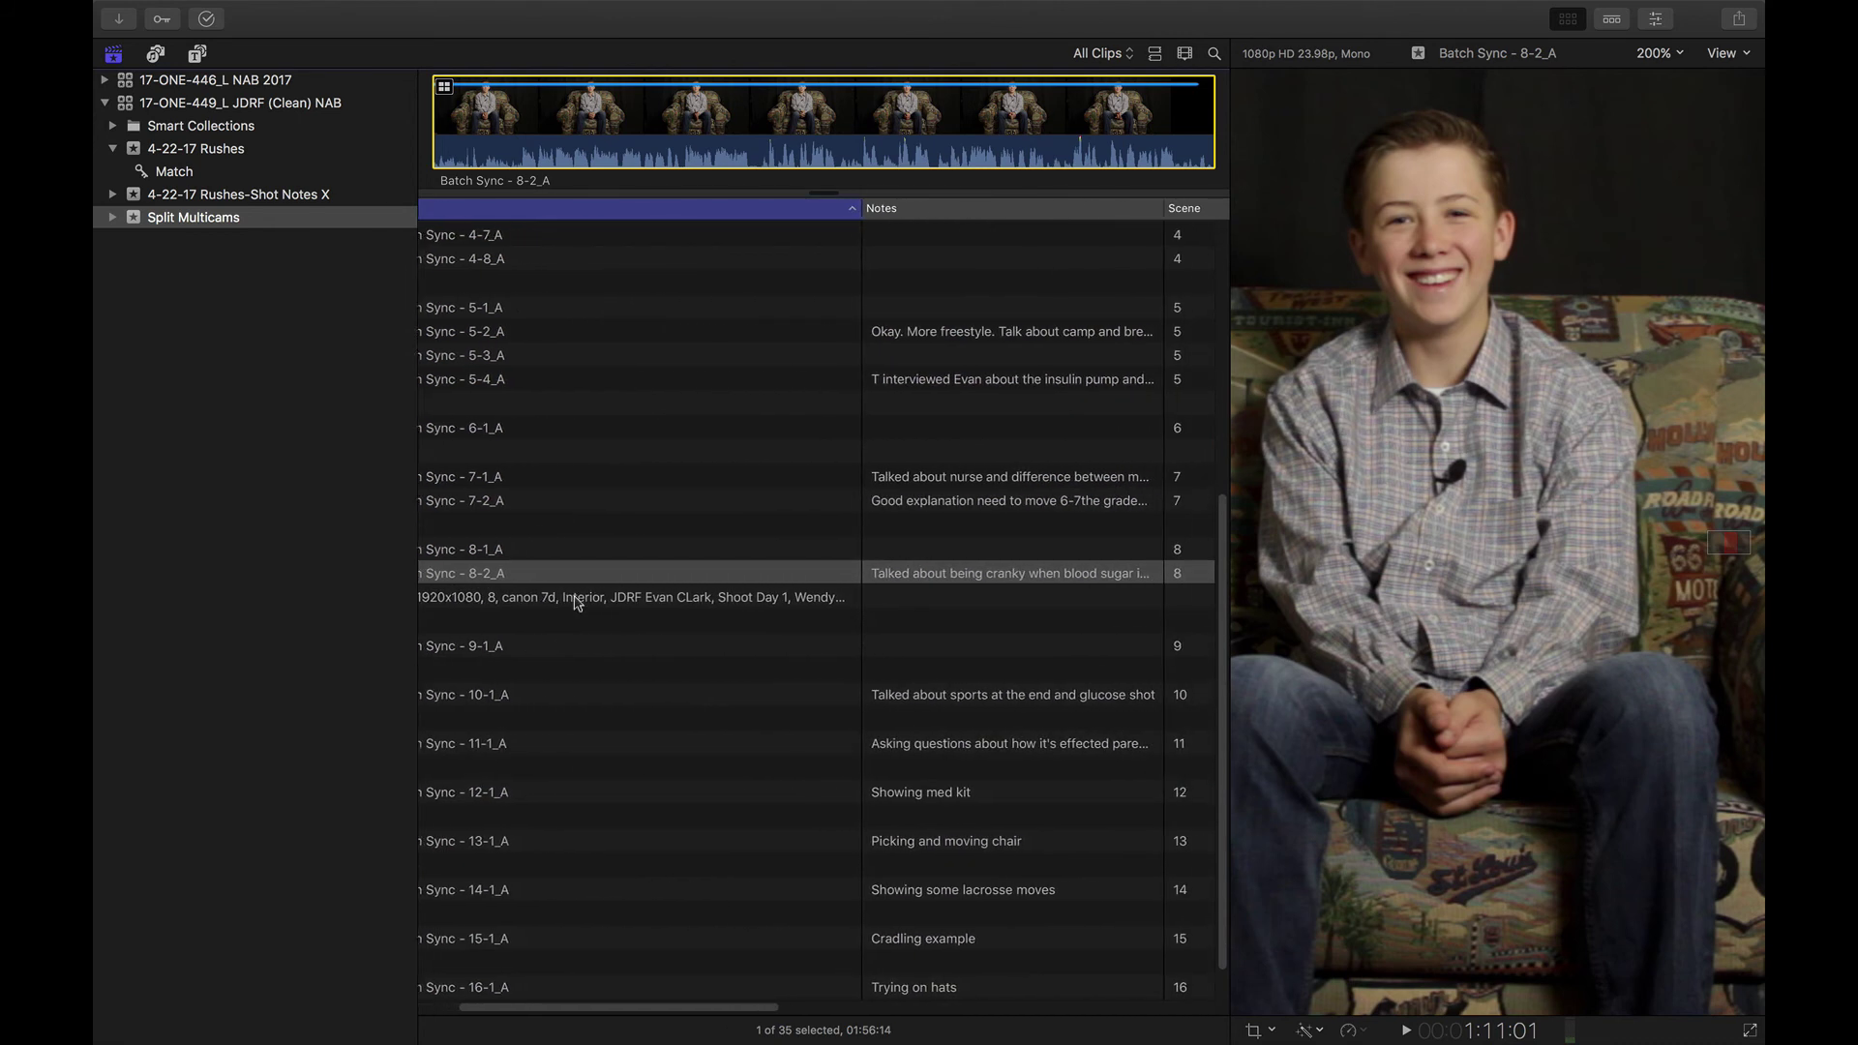
pyautogui.moveTo(954, 209); pyautogui.dragTo(652, 214)
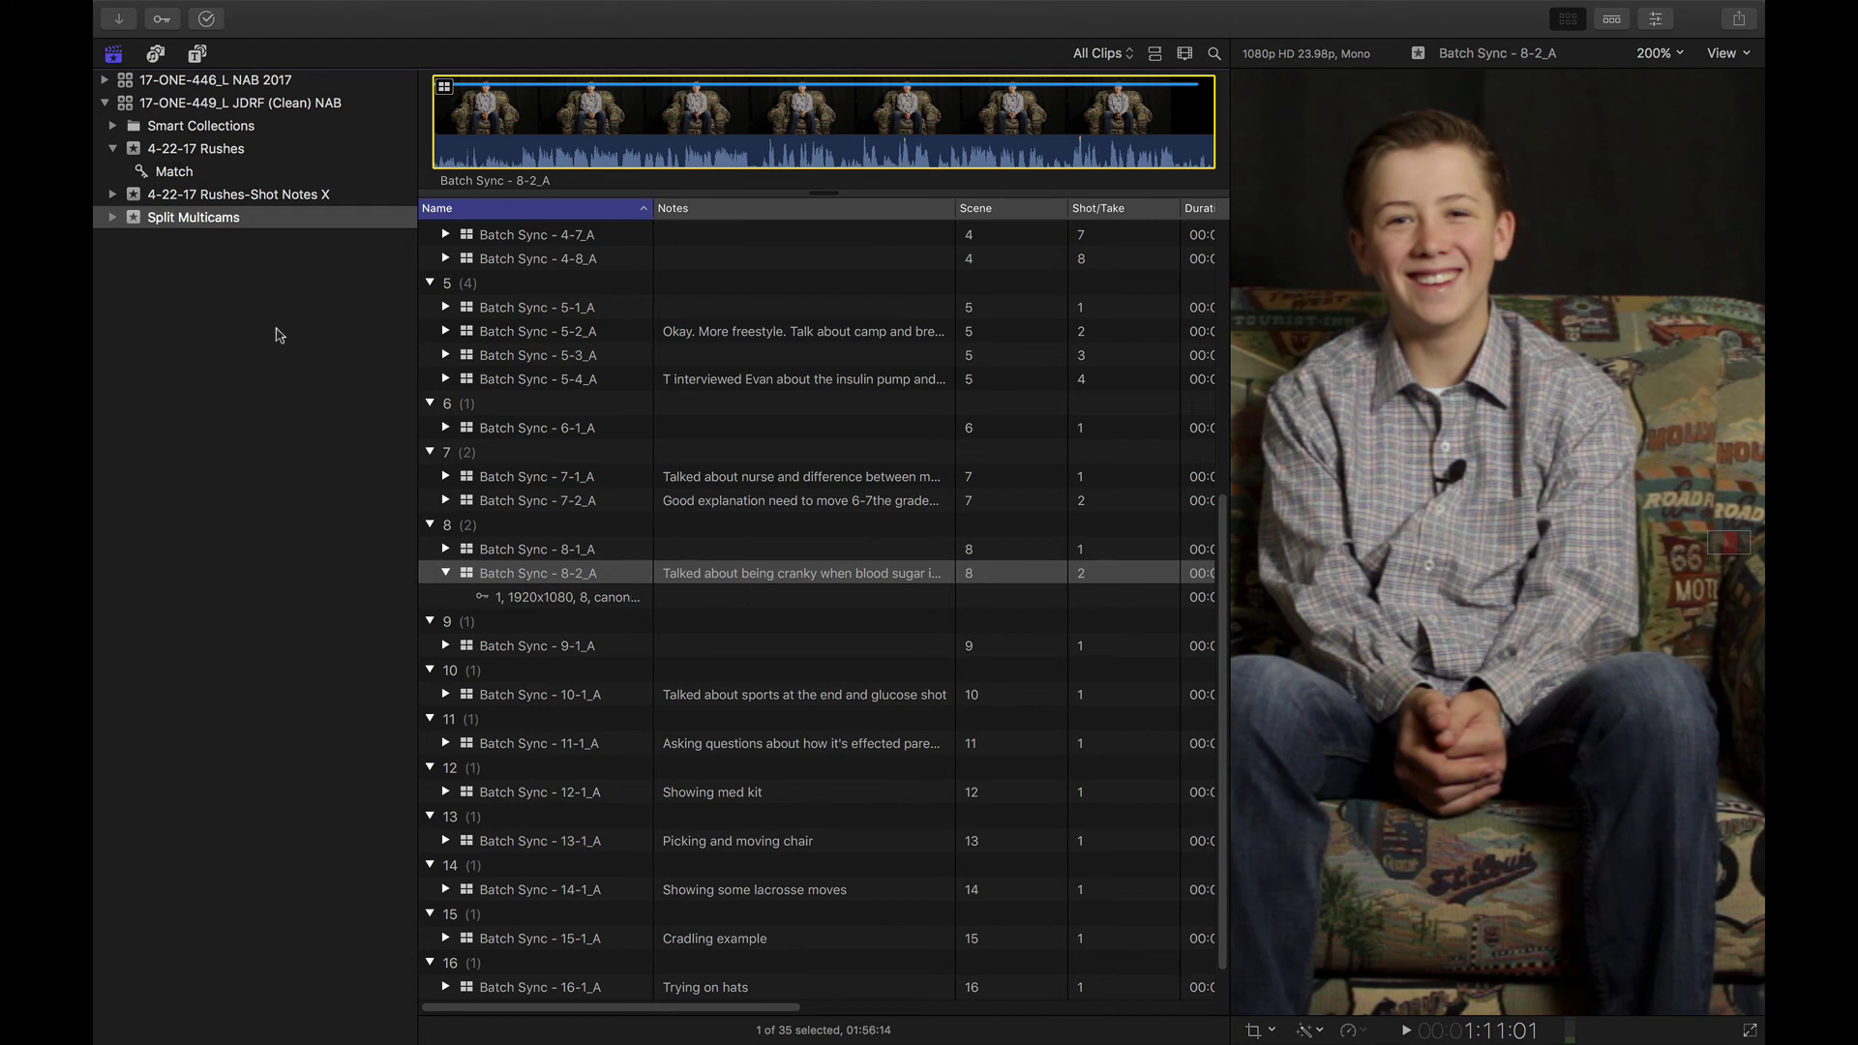
# View the Circle Take keyword collection, then filter Split Multicams to Favorites only.
pyautogui.click(113, 217)
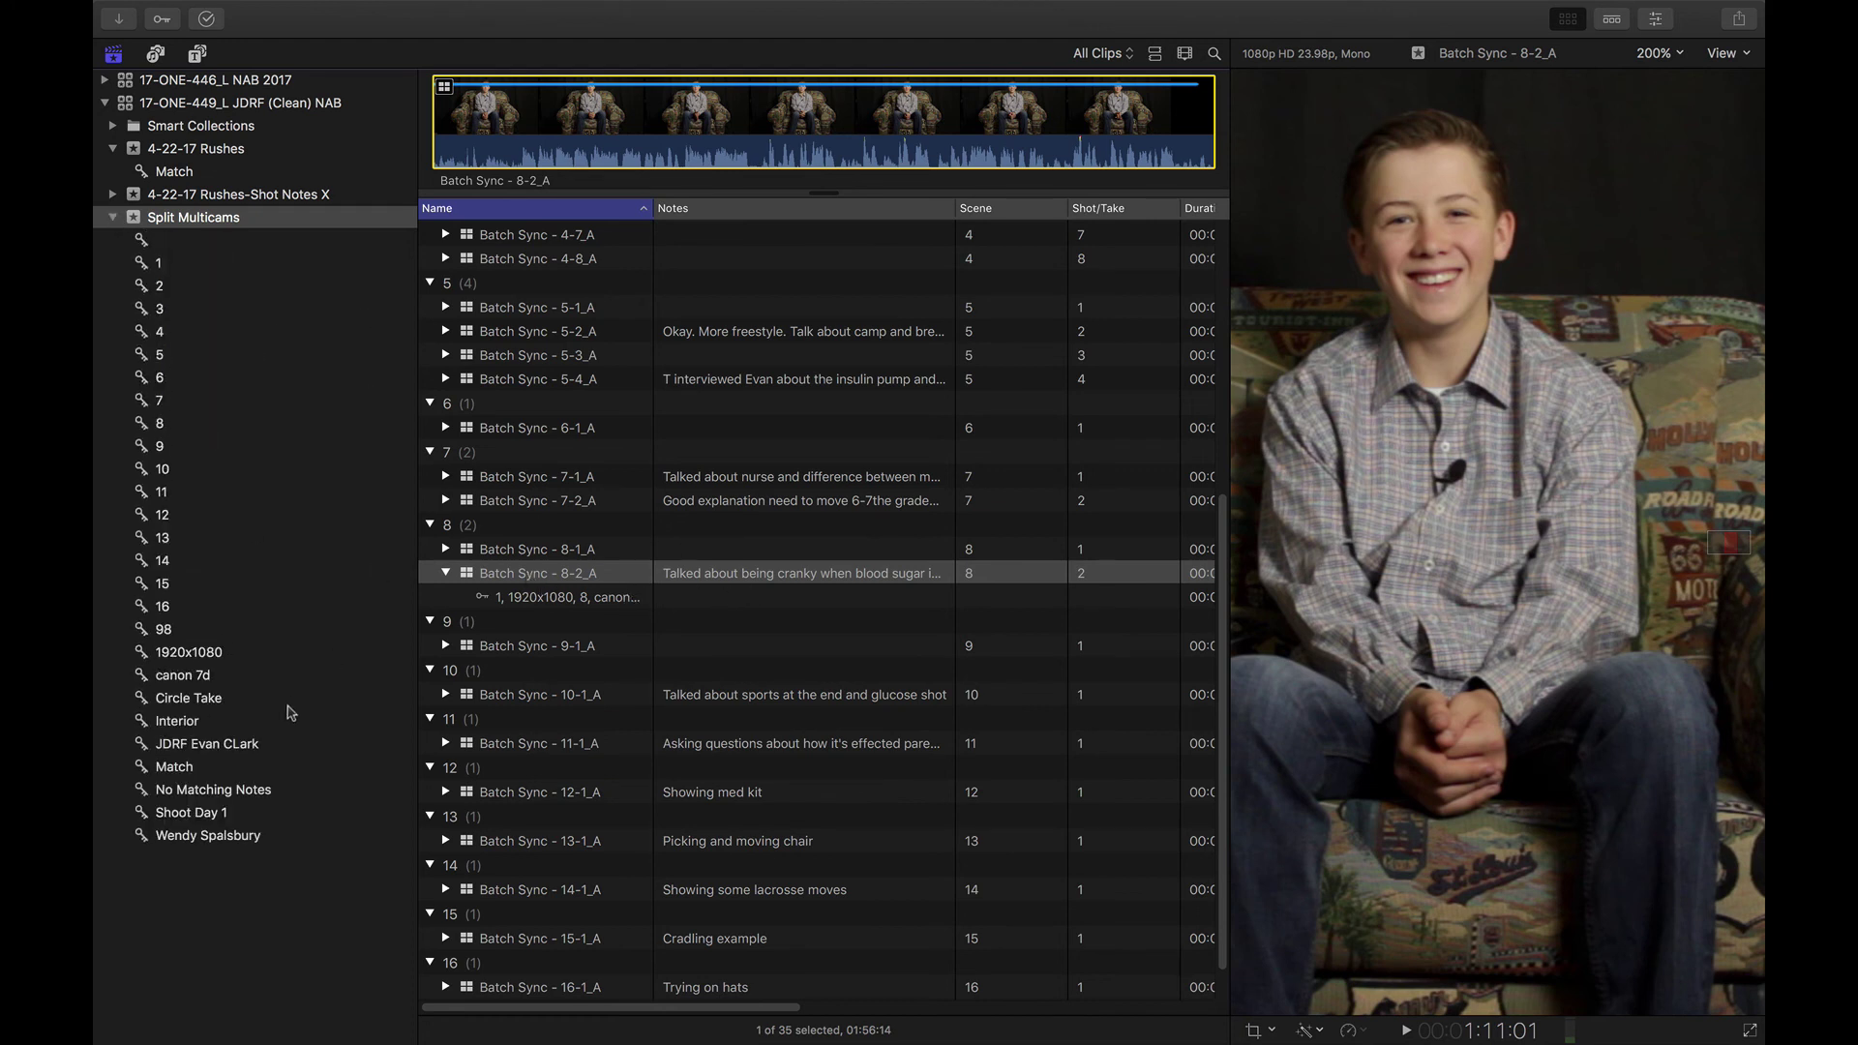
pyautogui.click(204, 700)
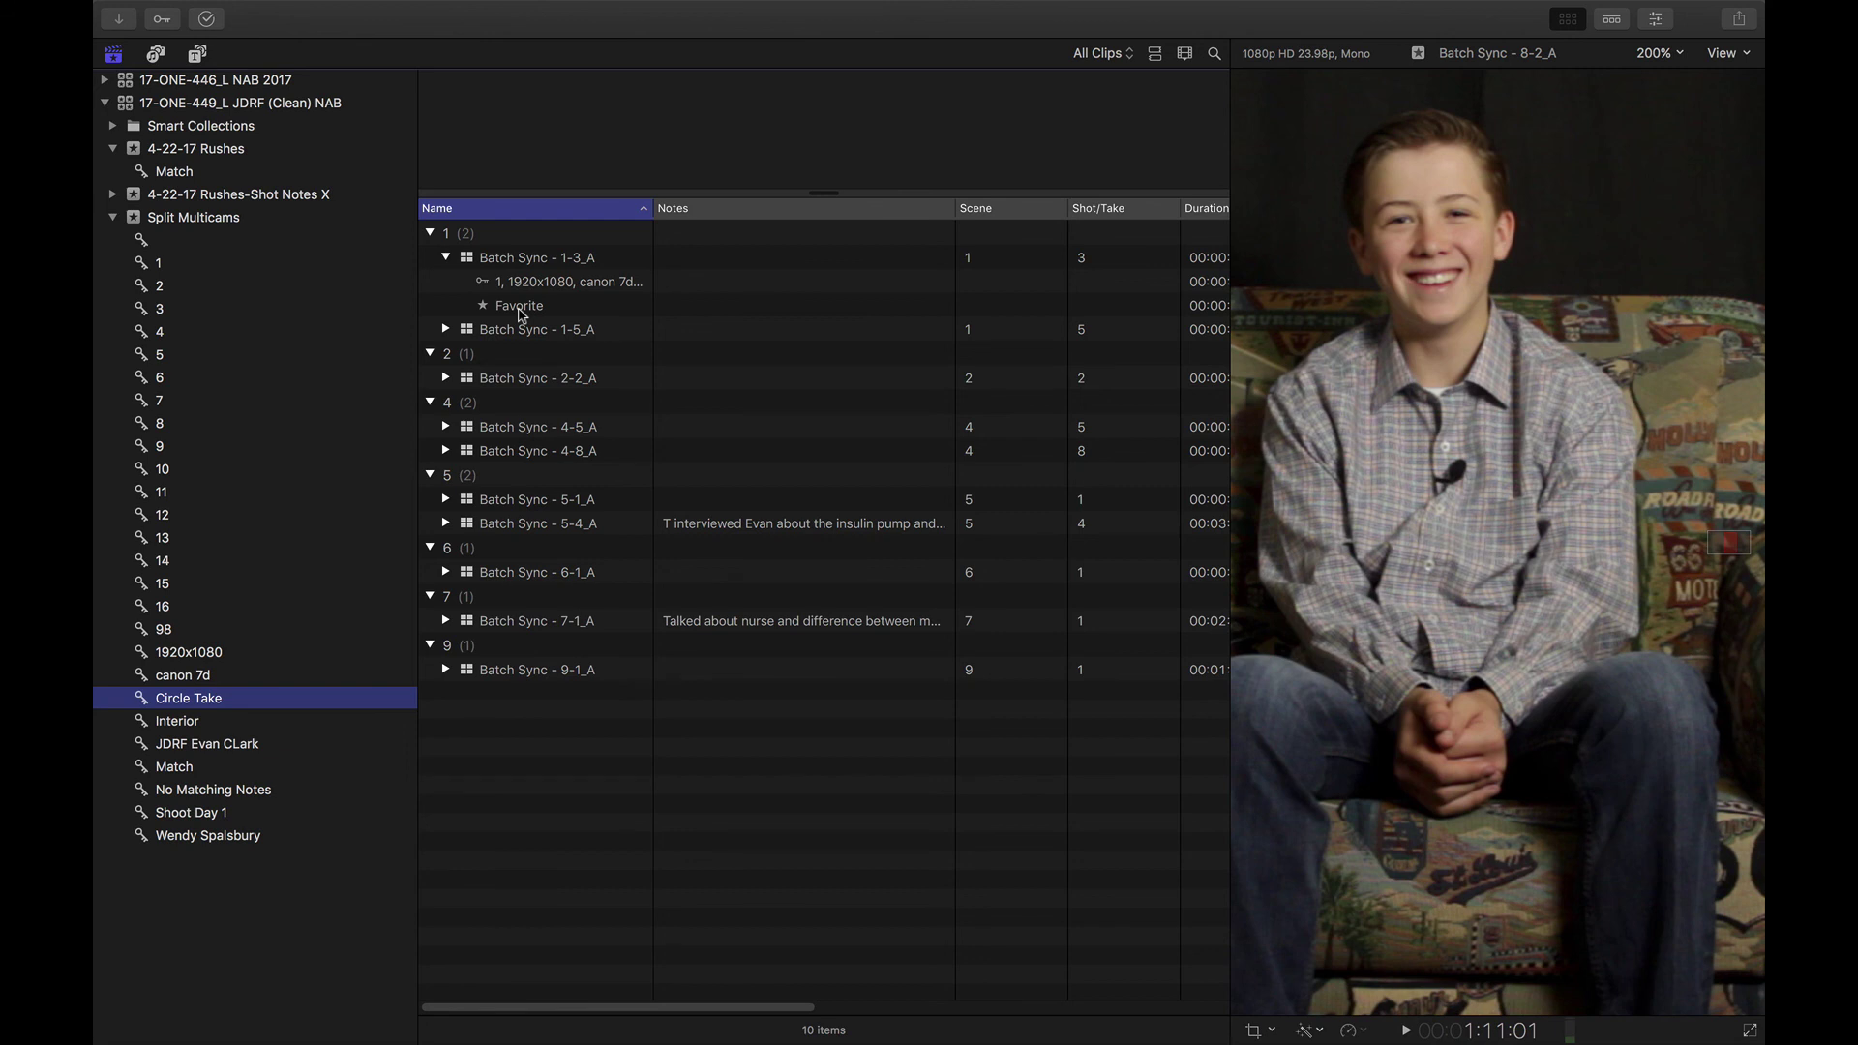
pyautogui.click(252, 219)
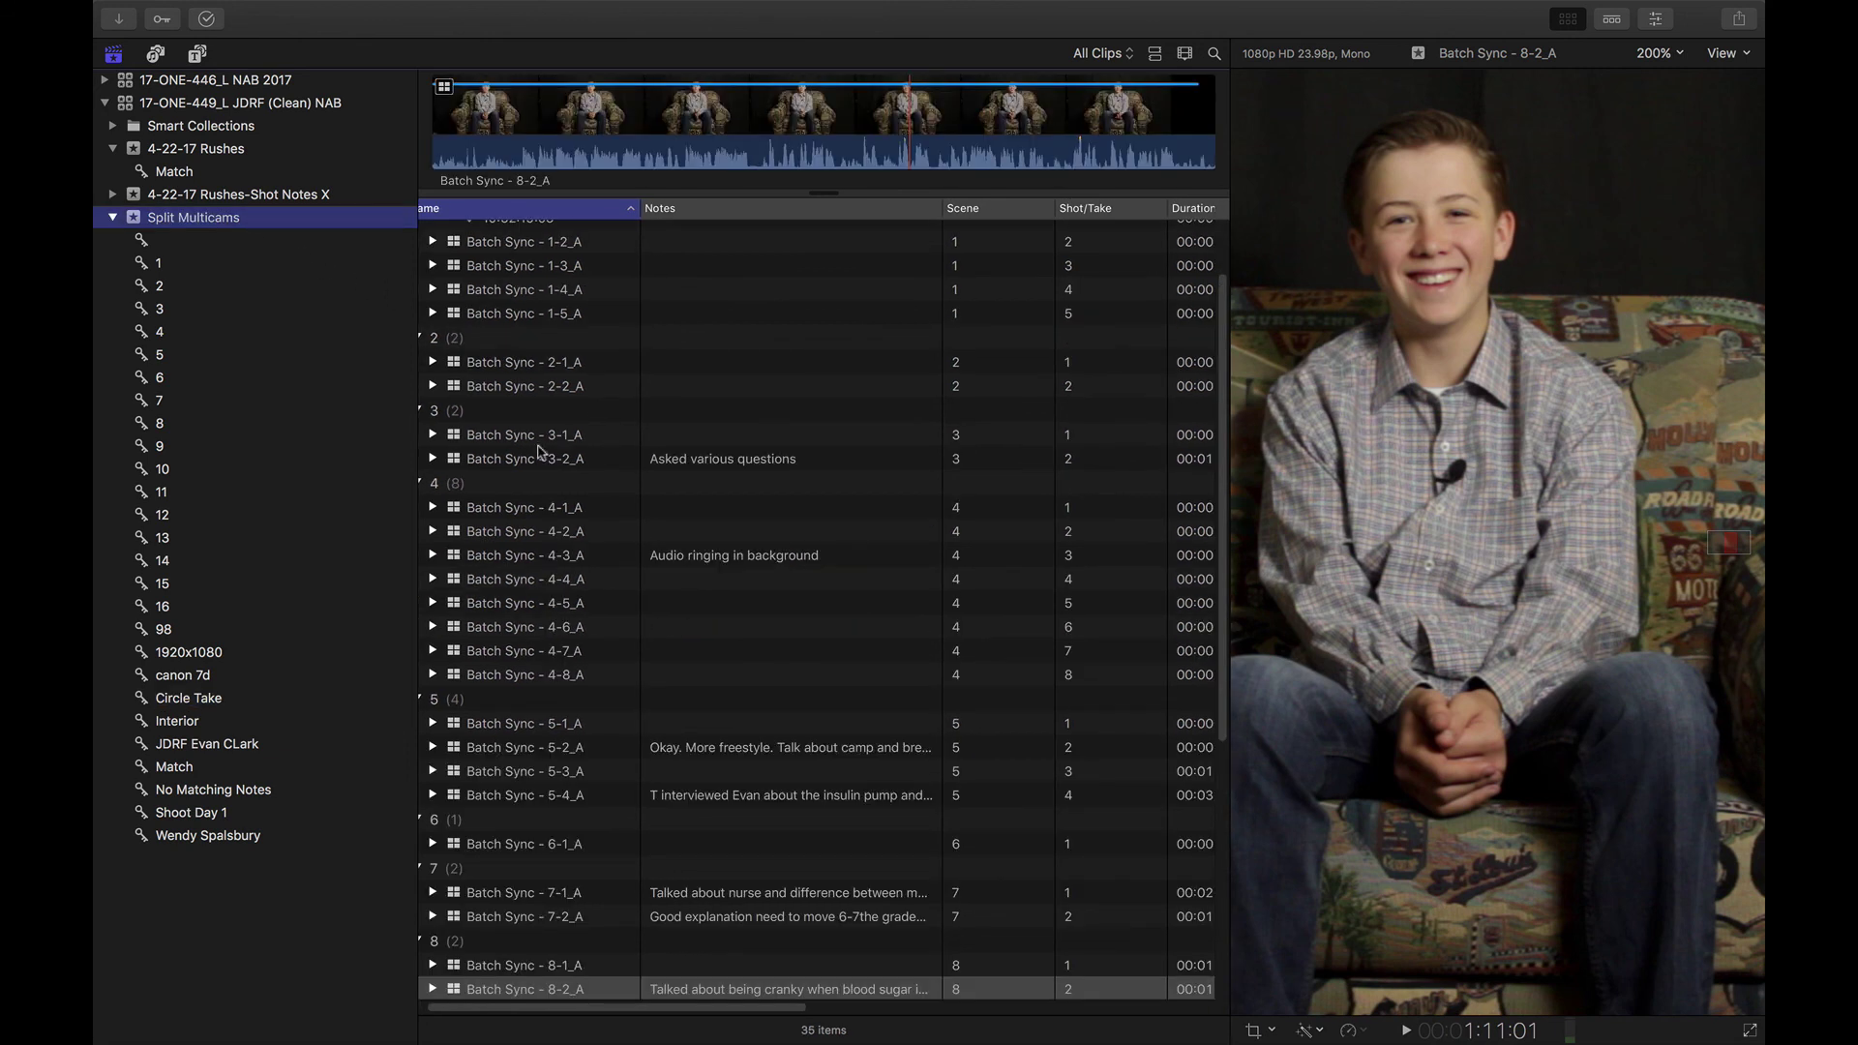
pyautogui.click(1118, 55)
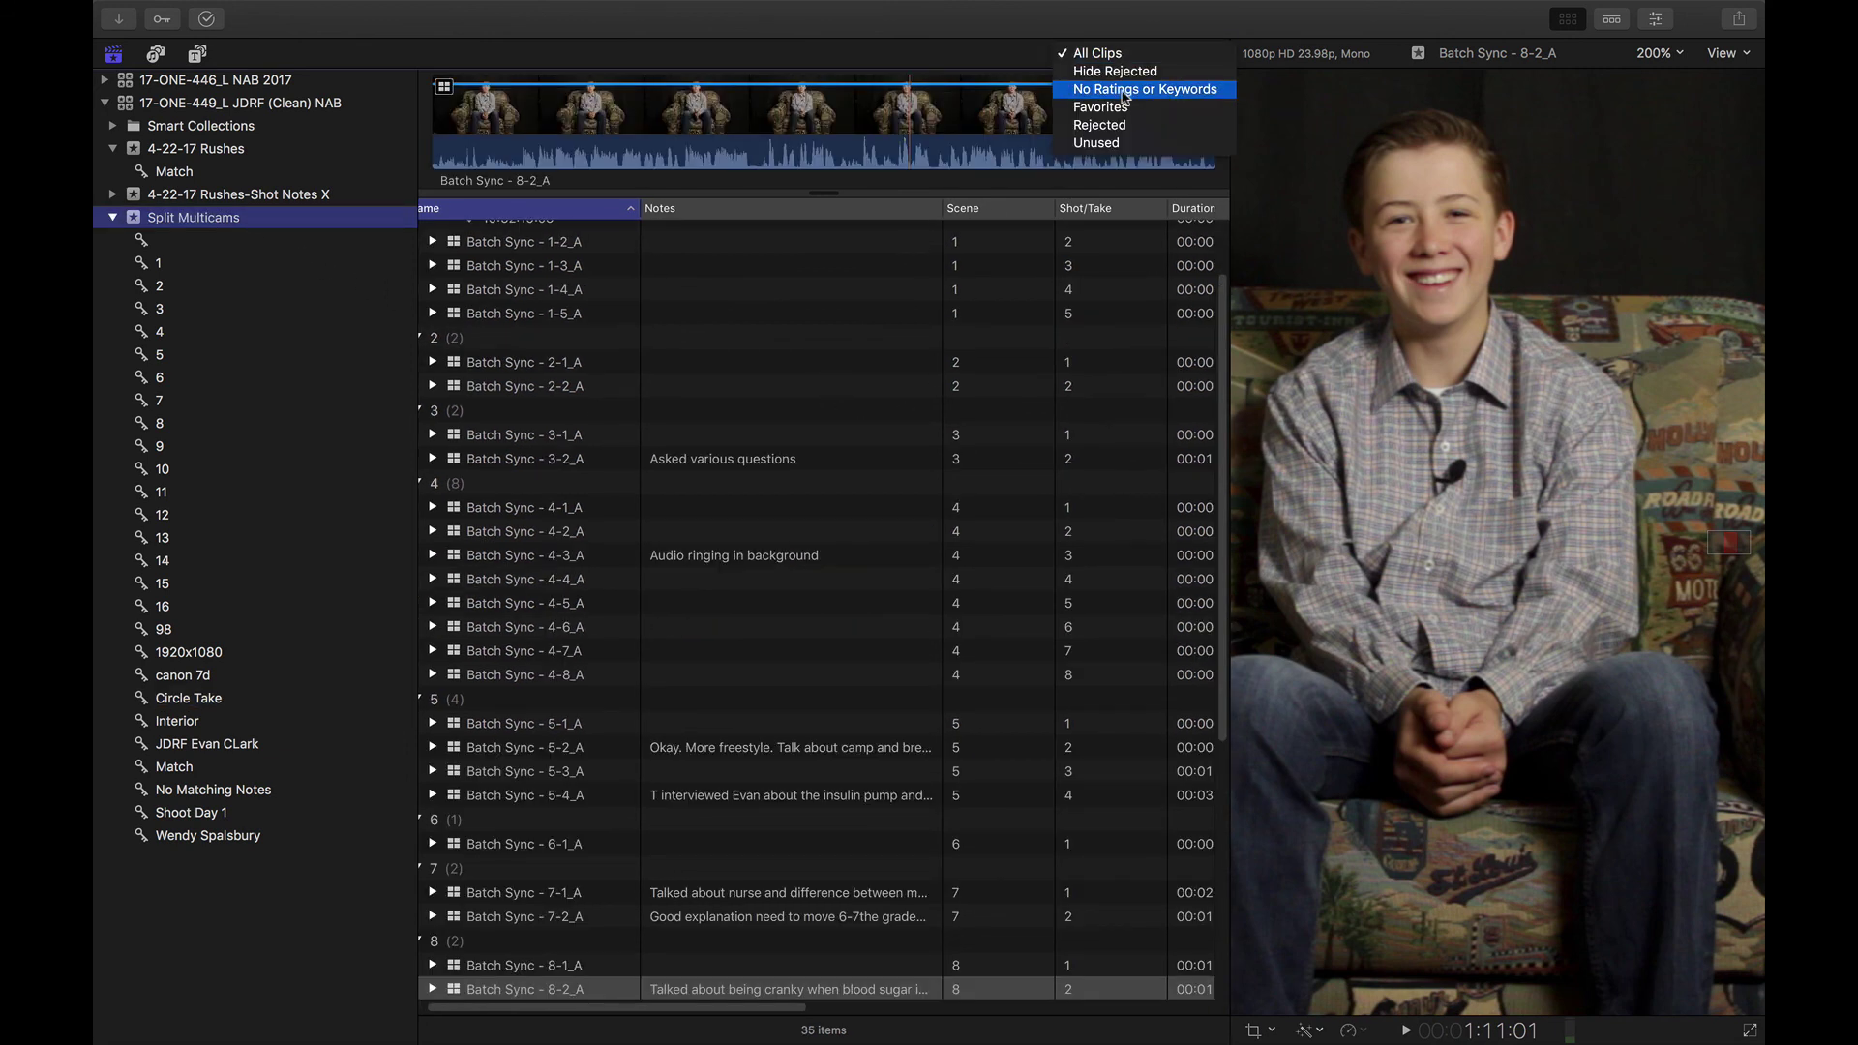
pyautogui.click(1122, 106)
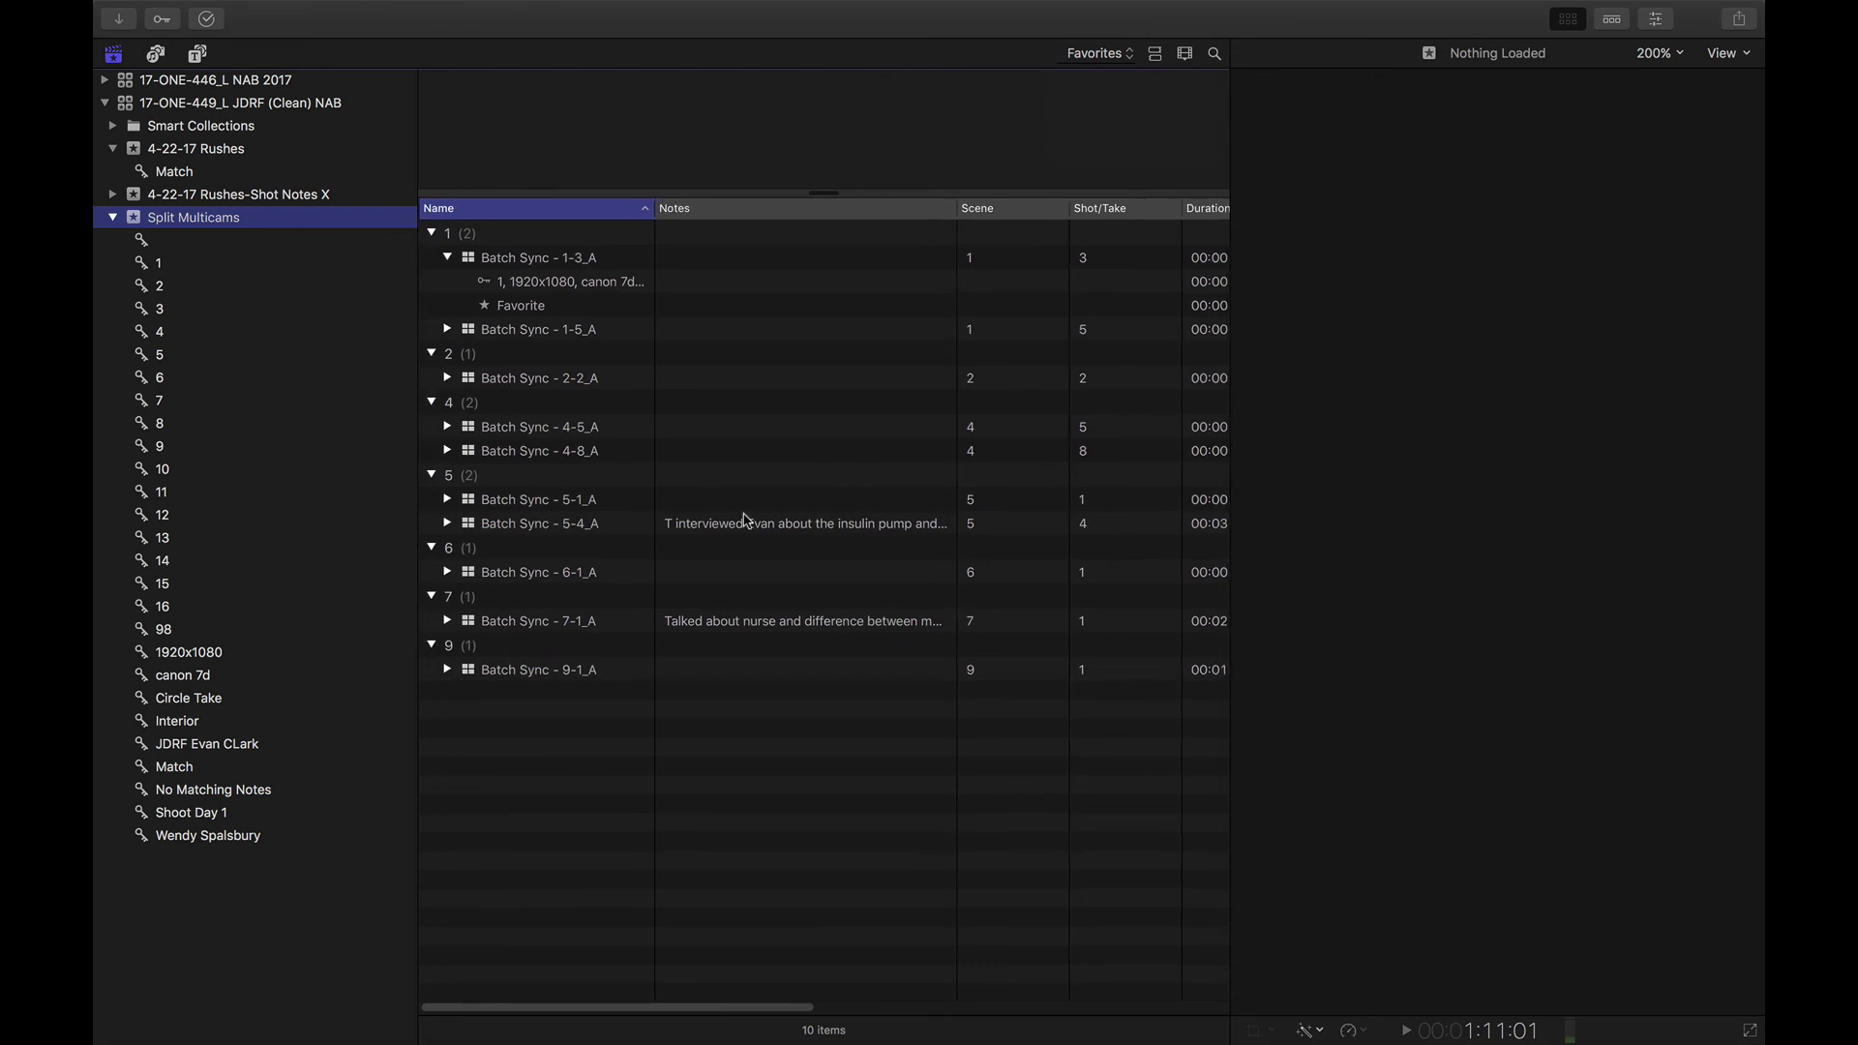